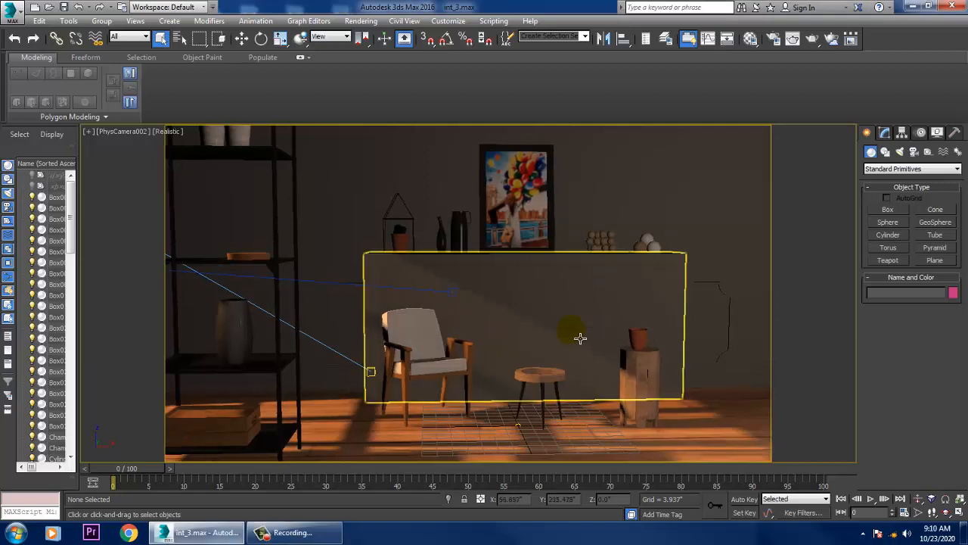
- Examine the whole room and its lights from outside in the perspective view
key(p)
scroll(553, 340, down, 4)
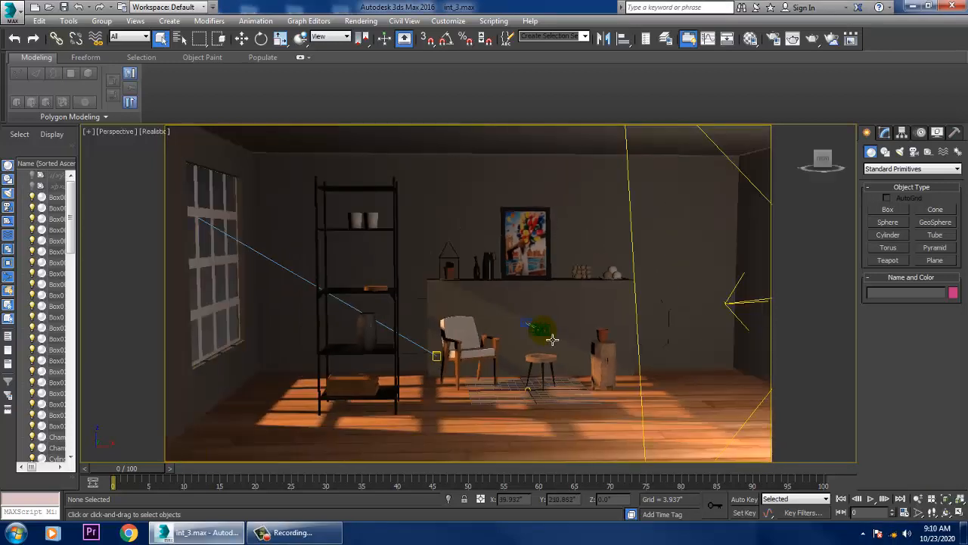
mouse_move(553, 340)
alt+middle_down()
mouse_move(542, 324)
mouse_move(554, 352)
alt+middle_up()
scroll(544, 324, down, 3)
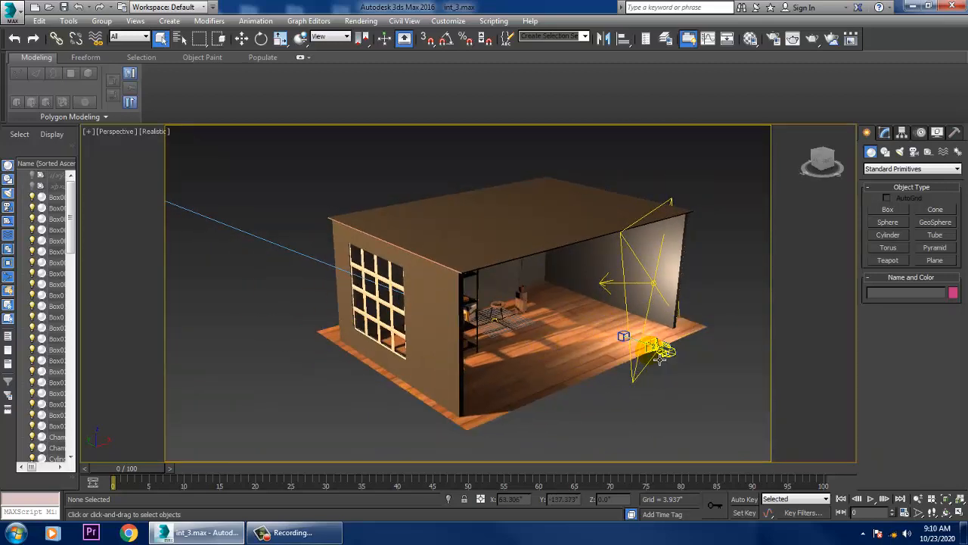
scroll(662, 359, down, 5)
scroll(657, 361, up, 4)
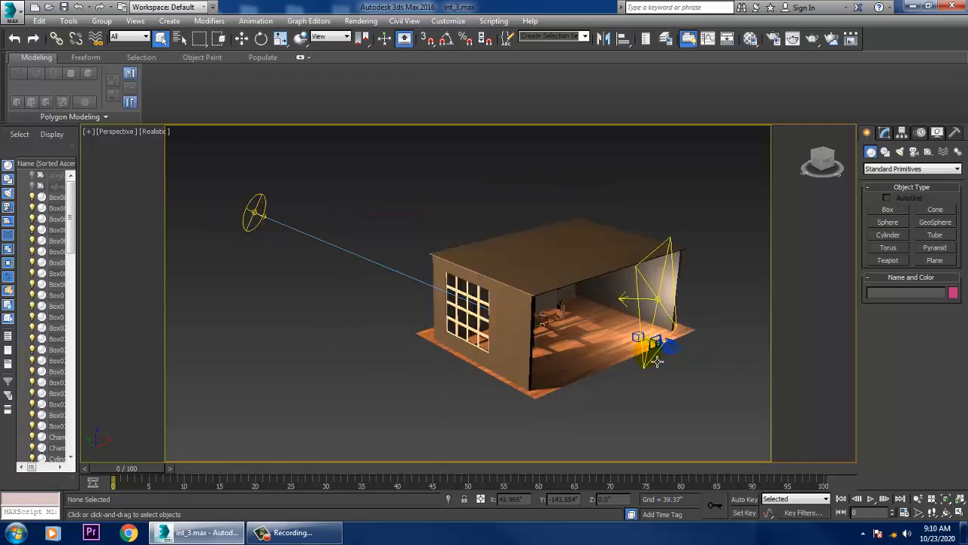
scroll(657, 361, up, 2)
alt+middle_drag(658, 362, 579, 346)
- Select the V-Ray plane light at the room's open side and set its intensity multiplier to 2.0
click(580, 346)
key(e)
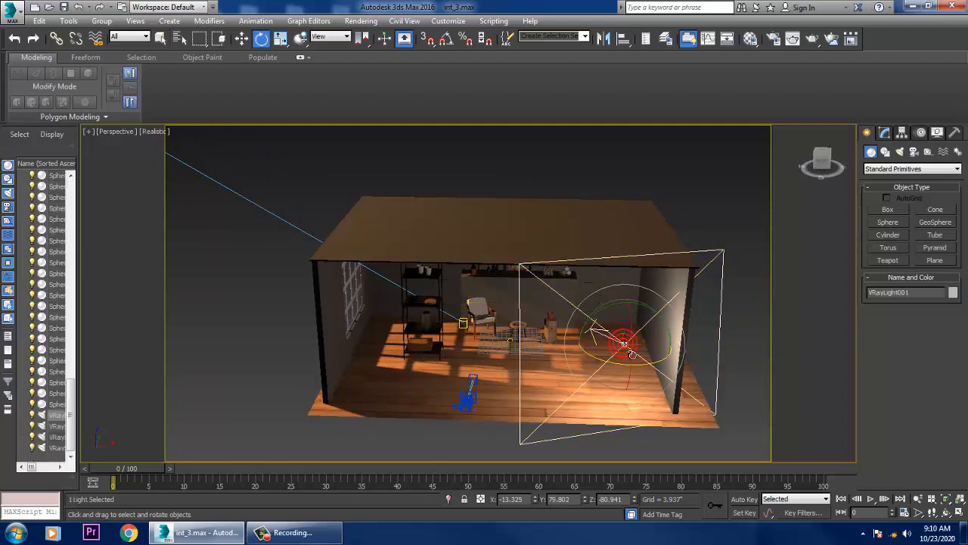
mouse_move(631, 376)
mouse_down()
mouse_move(640, 360)
mouse_move(629, 361)
mouse_up()
alt+middle_drag(629, 361, 650, 350)
key(w)
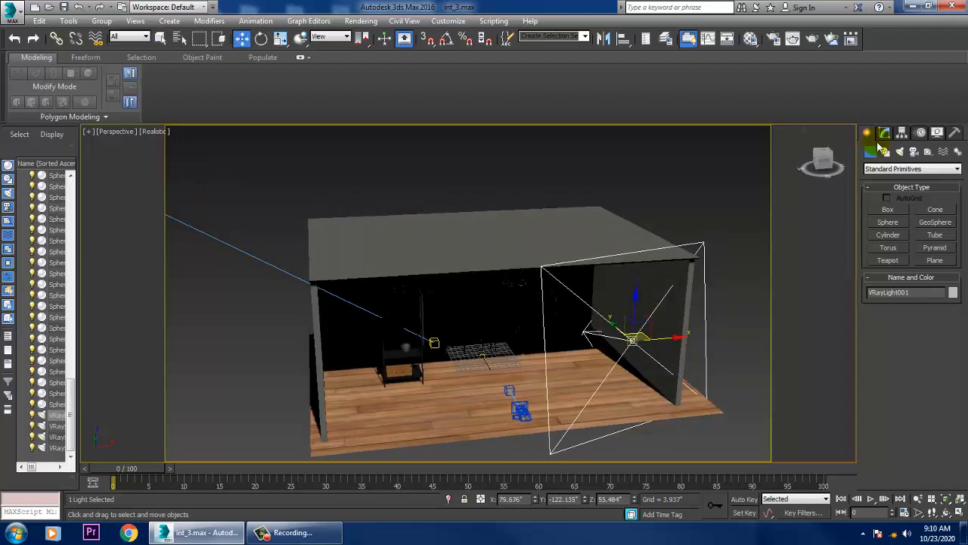
click(884, 133)
drag(935, 360, 894, 359)
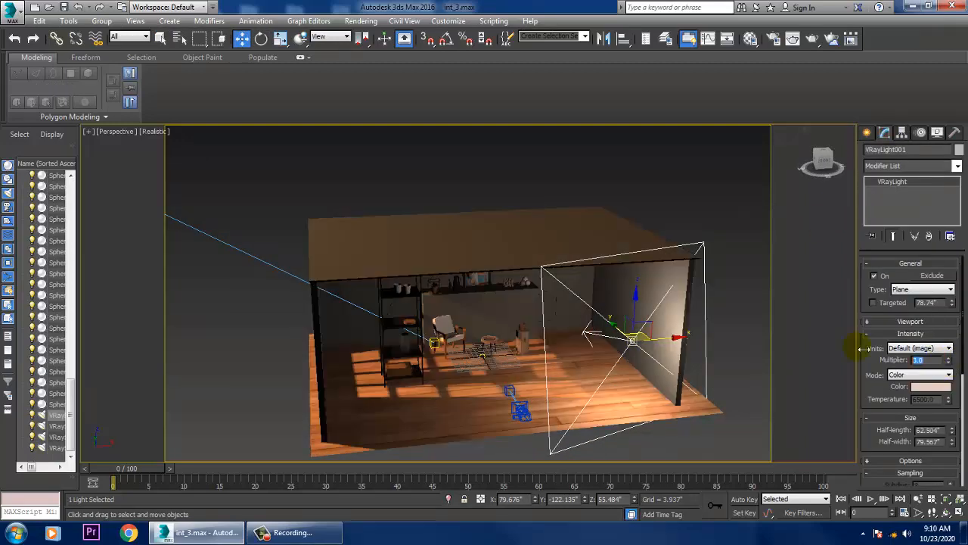
key(Return)
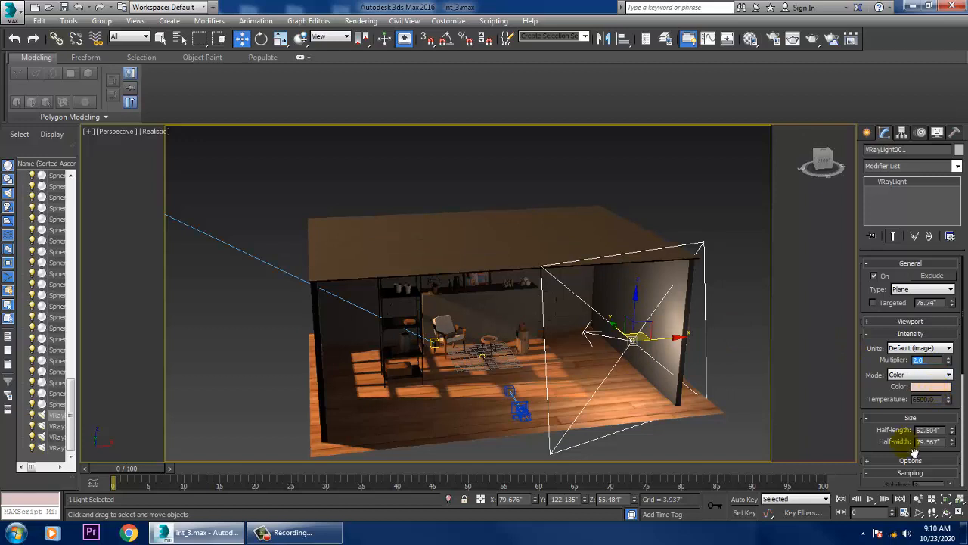
- Look through the light's remaining parameters down to the mesh light options and return the viewport to PhysCamera002
drag(887, 449, 898, 198)
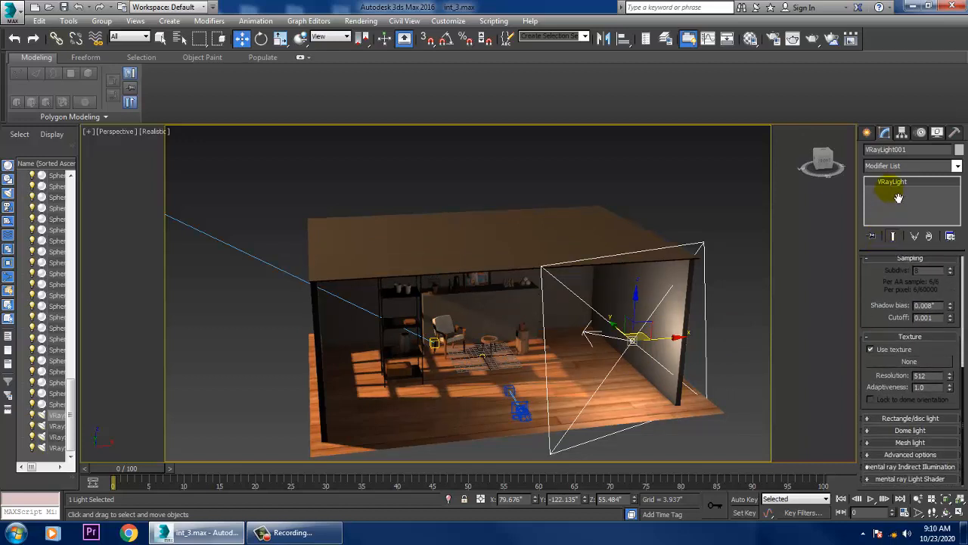
click(911, 455)
scroll(912, 452, down, 2)
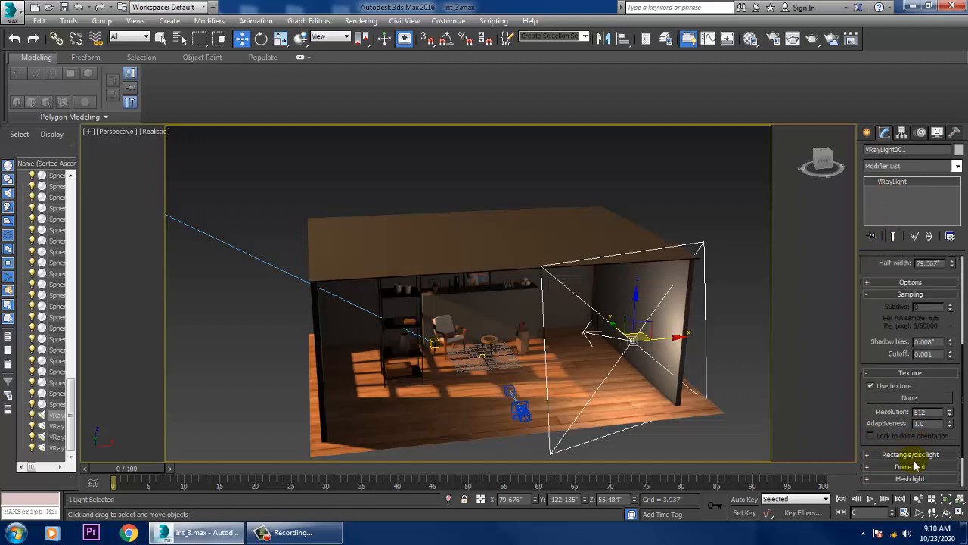
click(911, 424)
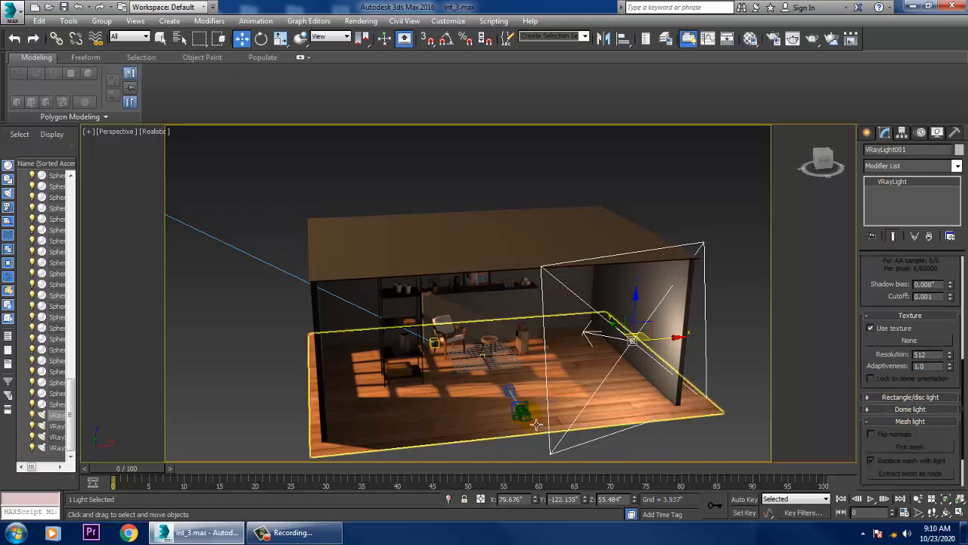
key(c)
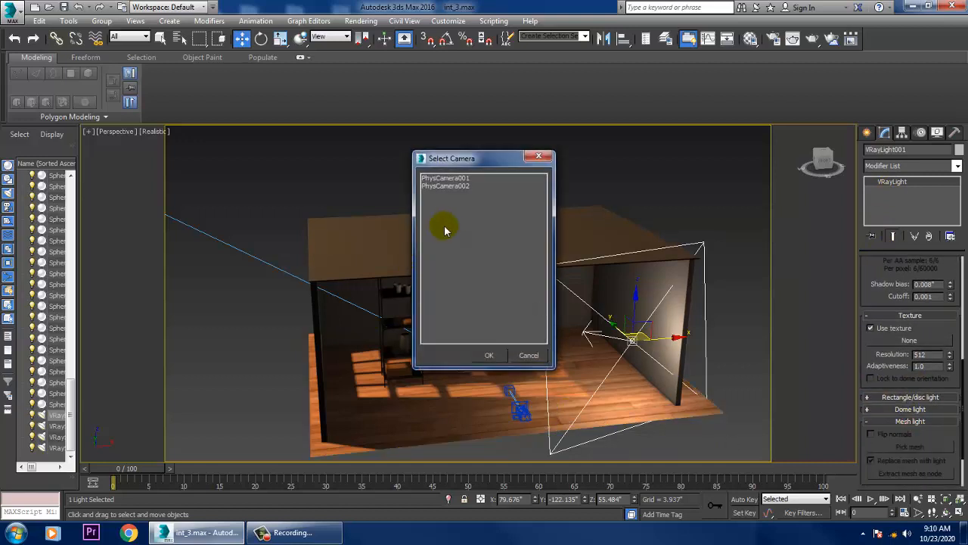
click(463, 189)
double_click(464, 188)
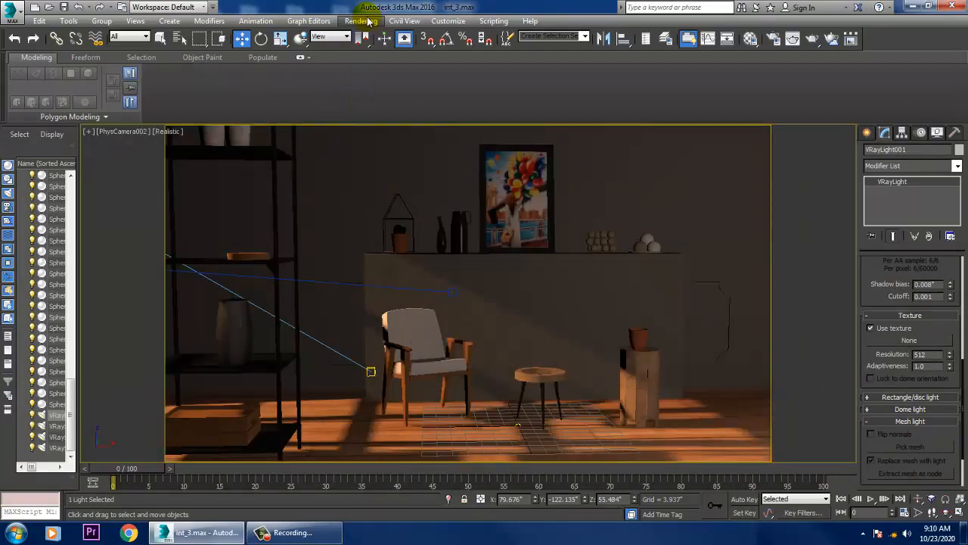
- Open the render setup and switch V-Ray's Global DMC and Global switches settings to Advanced mode
click(364, 21)
click(417, 76)
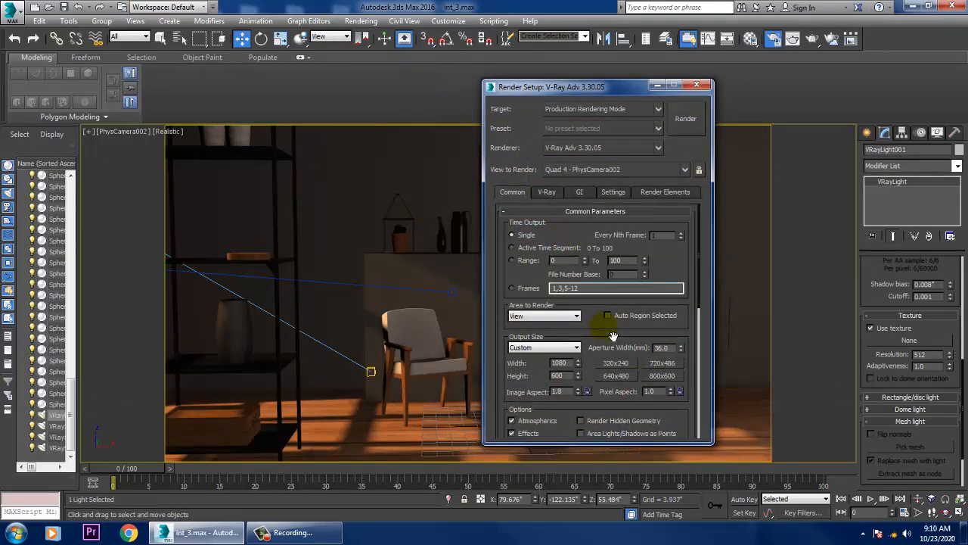
drag(613, 333, 608, 370)
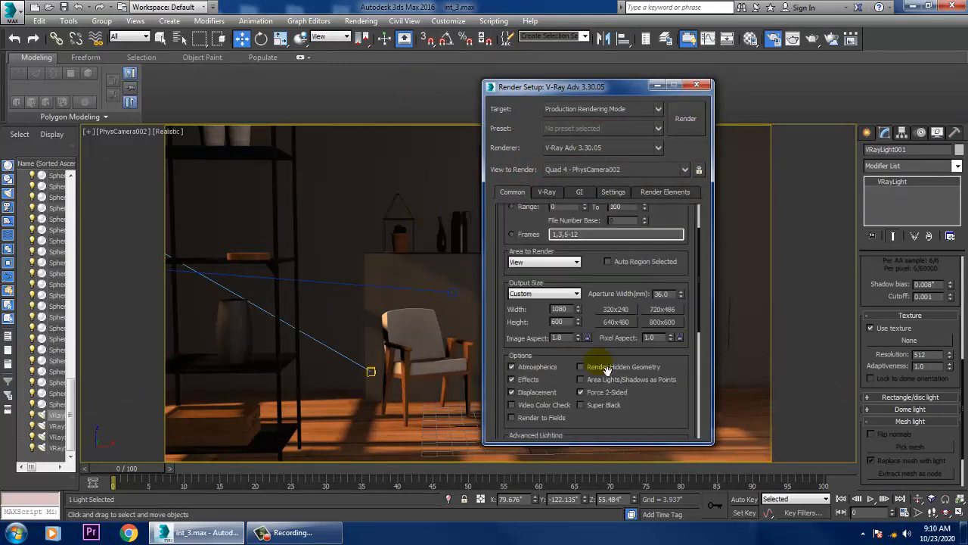
click(546, 193)
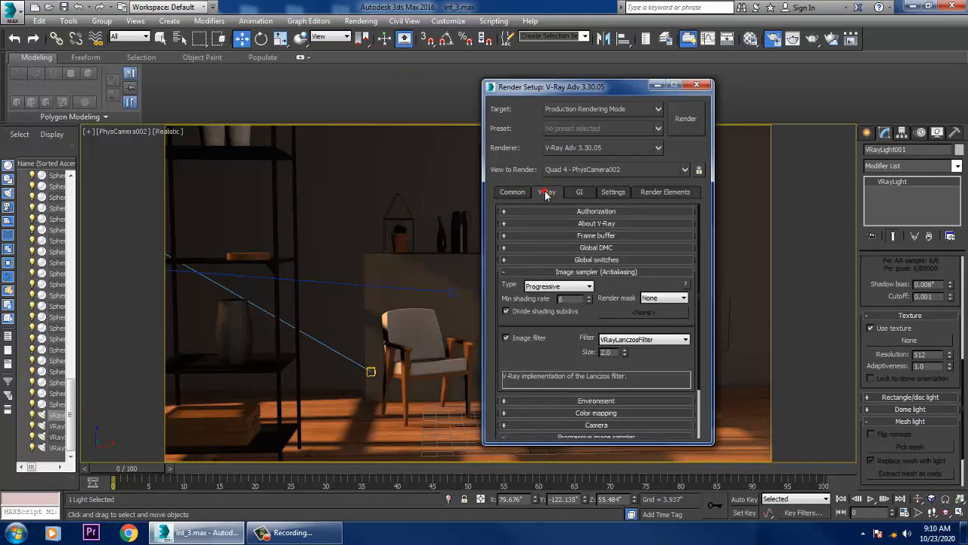
click(600, 249)
click(662, 260)
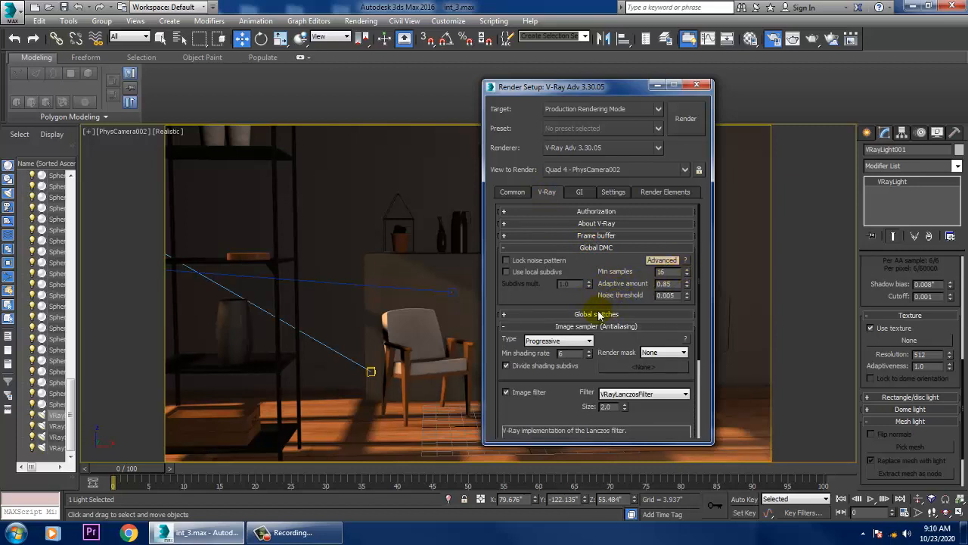
click(600, 316)
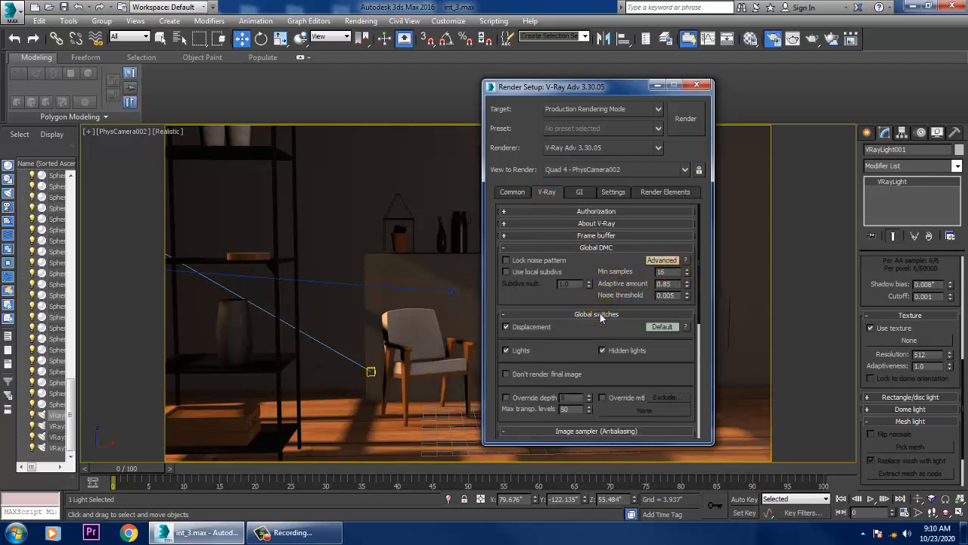
click(664, 327)
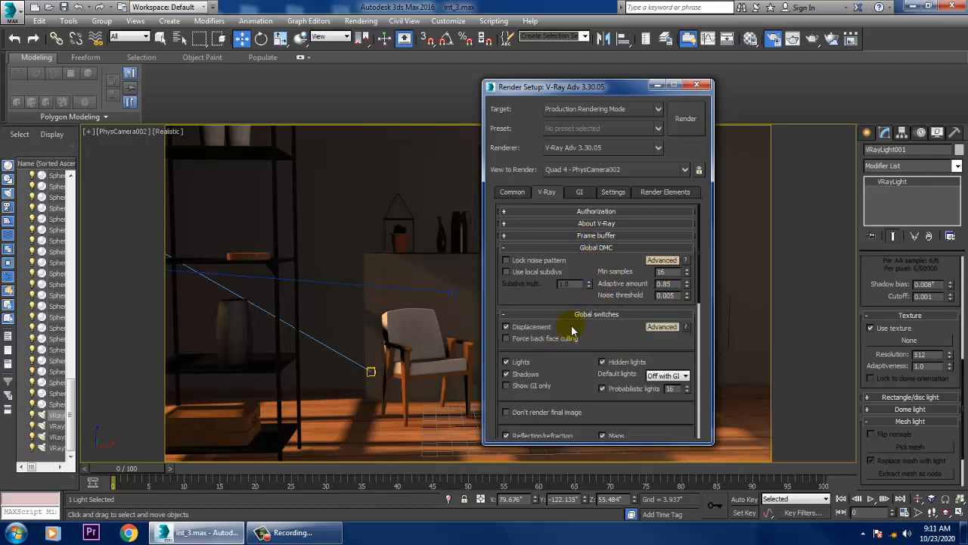
- Set the V-Ray image sampler type to Adaptive subdivision and its image filter to Mitchell-Netravali
drag(586, 276, 590, 344)
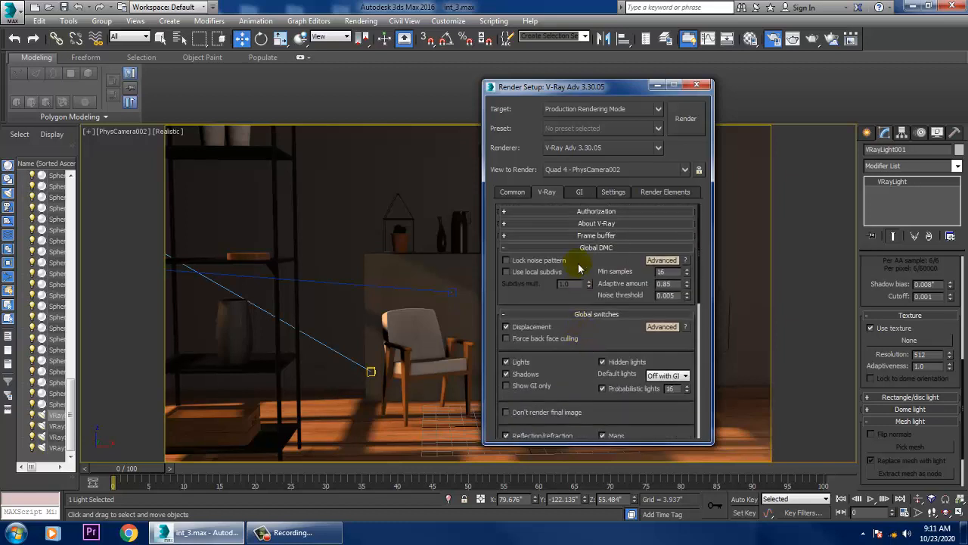
click(588, 236)
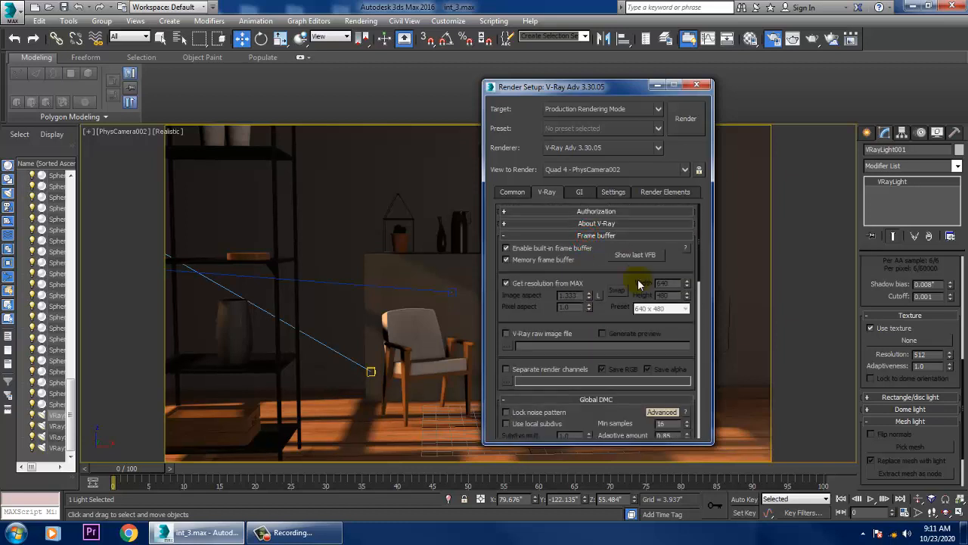
drag(536, 314, 545, 239)
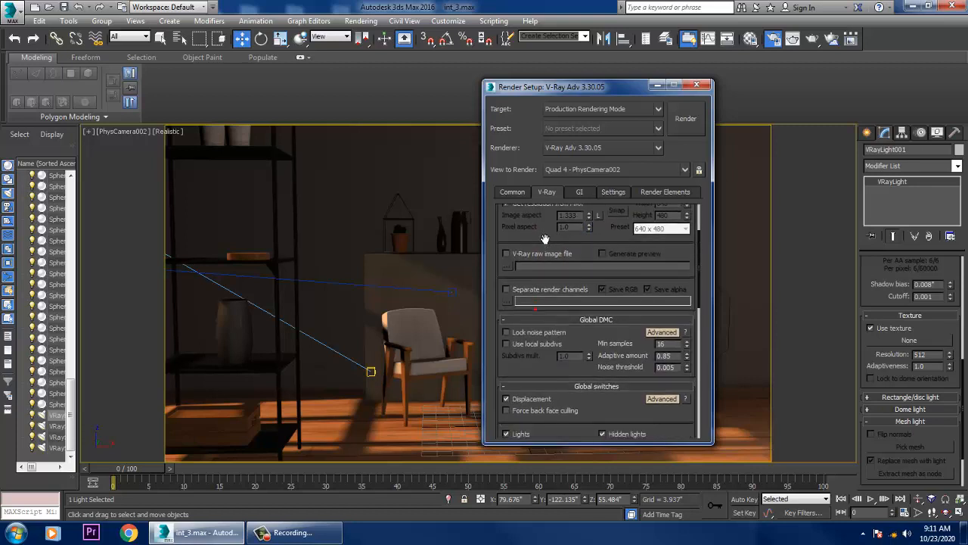
drag(545, 372, 560, 123)
click(556, 362)
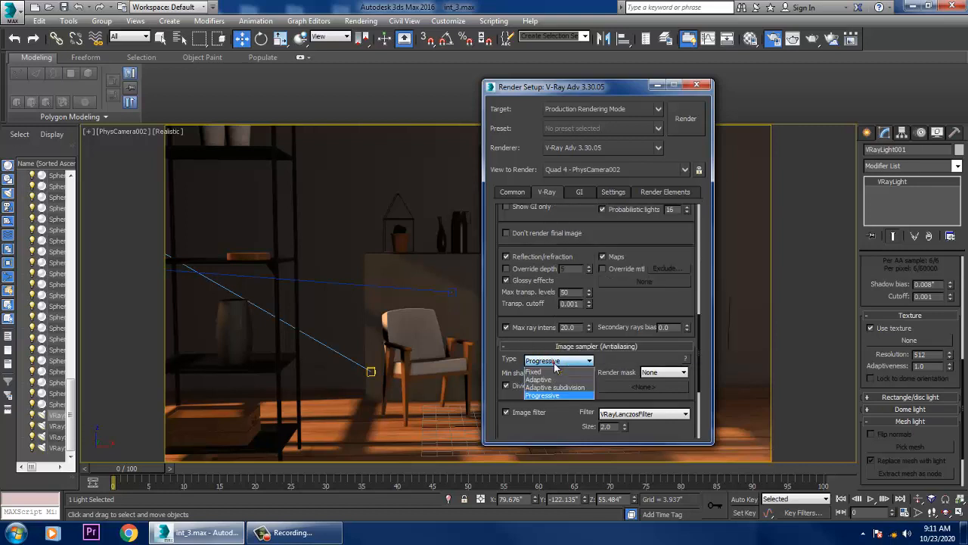
click(560, 387)
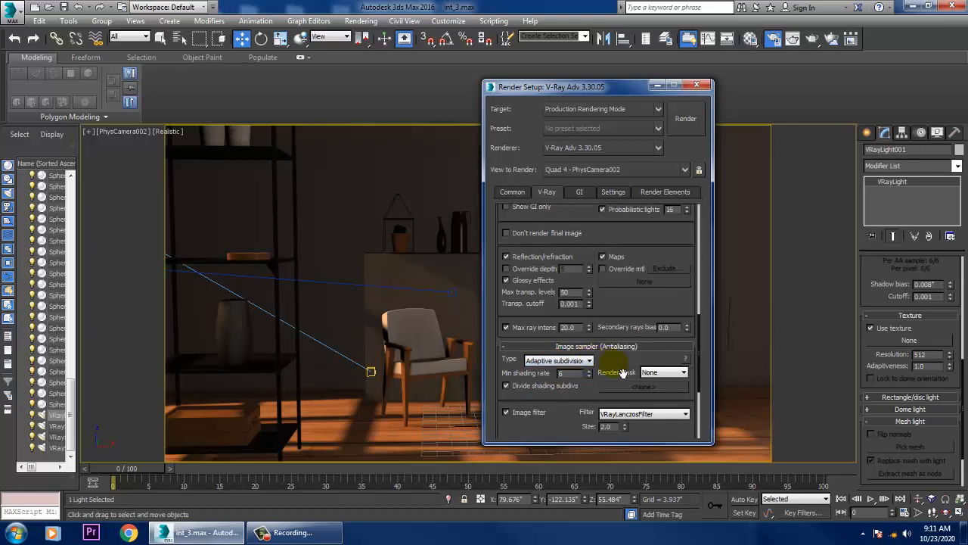
drag(622, 370, 619, 318)
click(652, 358)
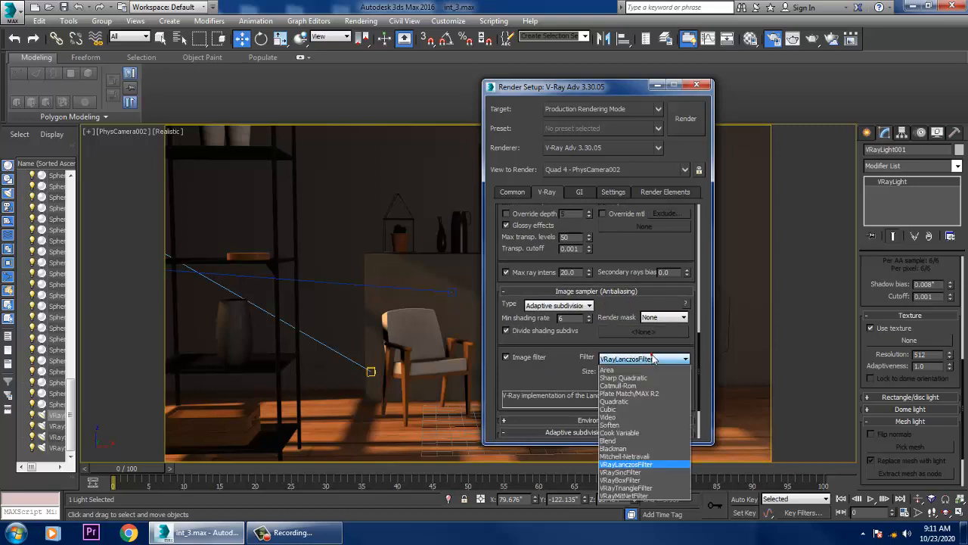
click(655, 457)
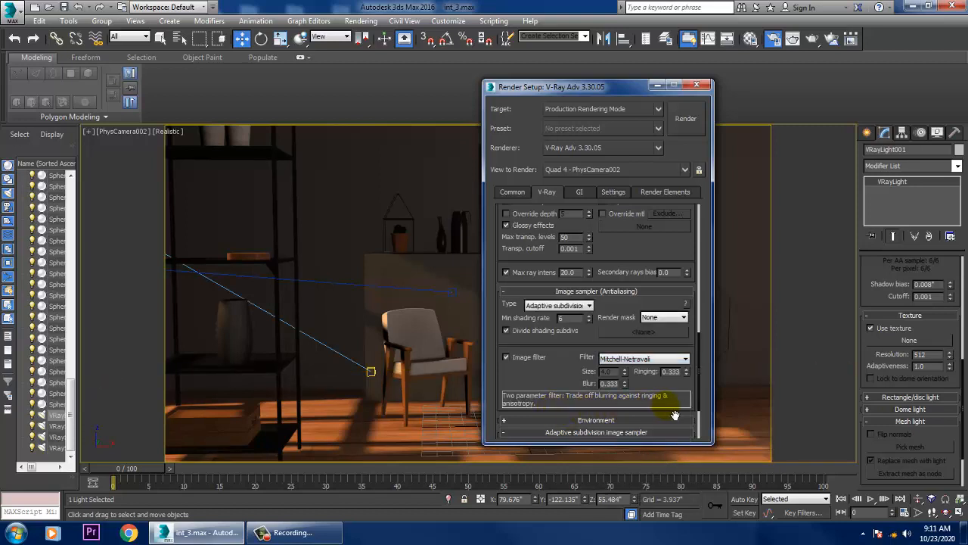
- Enable the GI environment and the reflection/refraction environment in V-Ray's environment settings
drag(574, 374, 574, 279)
click(563, 341)
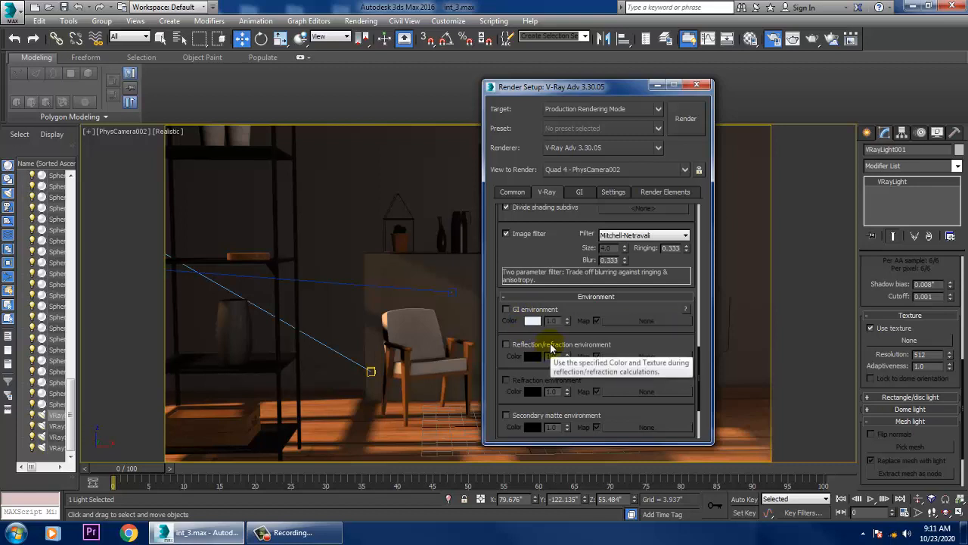
click(551, 347)
click(532, 311)
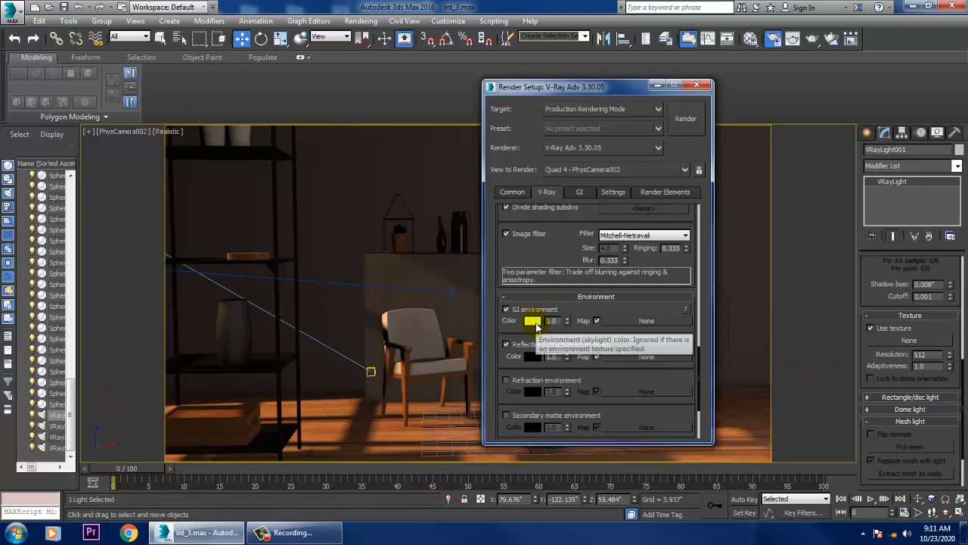
- Choose a different color mapping type in the V-Ray render settings
drag(598, 384, 598, 221)
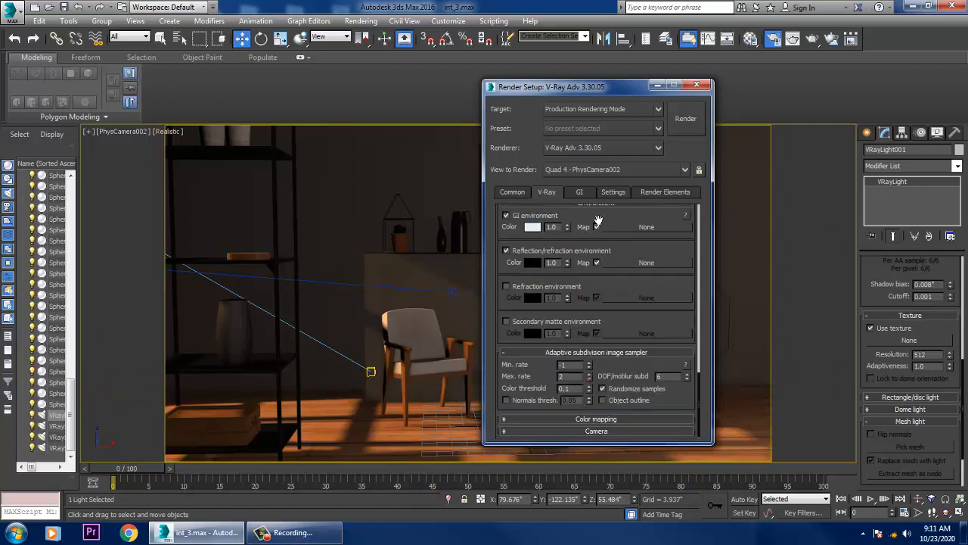
click(613, 420)
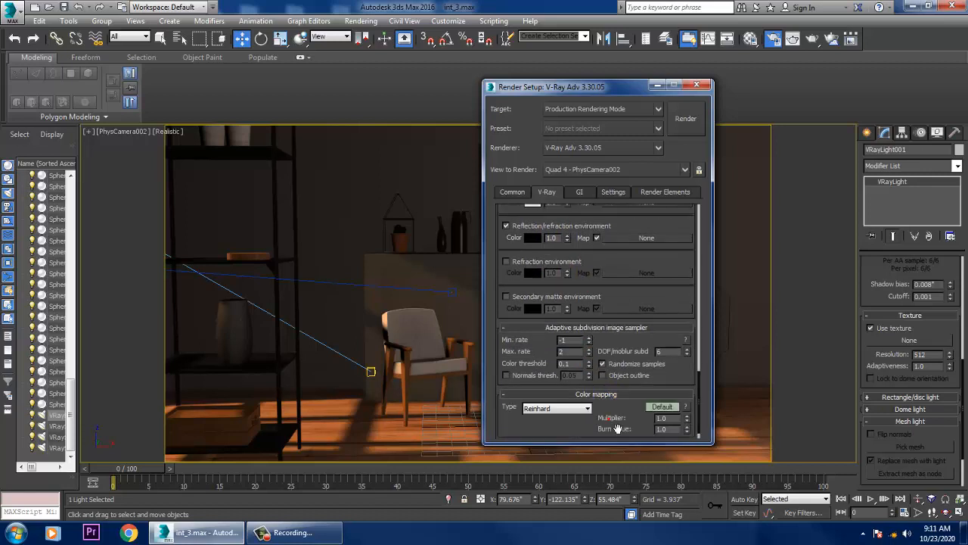
click(561, 409)
click(560, 437)
- Enable global illumination in Advanced mode with Irradiance map as the primary engine and Light cache as the secondary engine
click(578, 194)
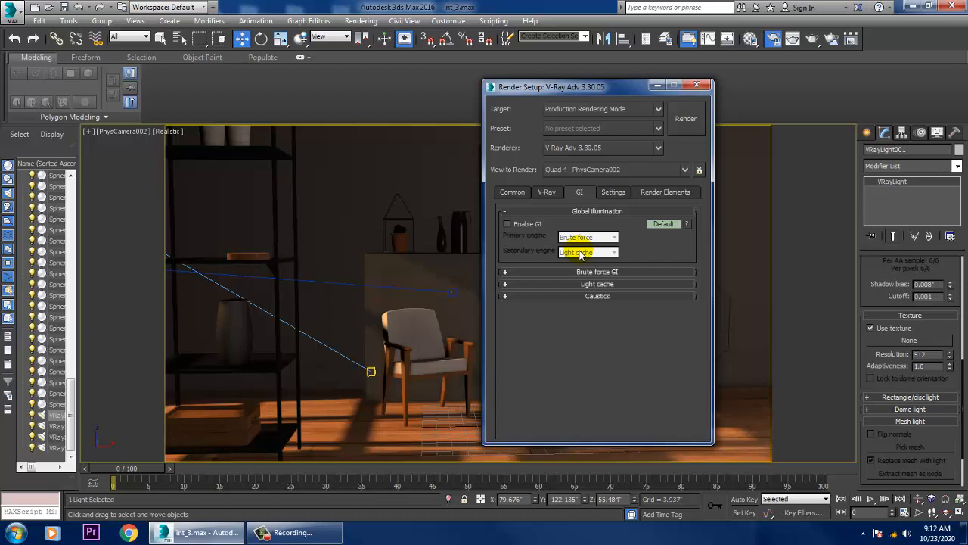
click(519, 215)
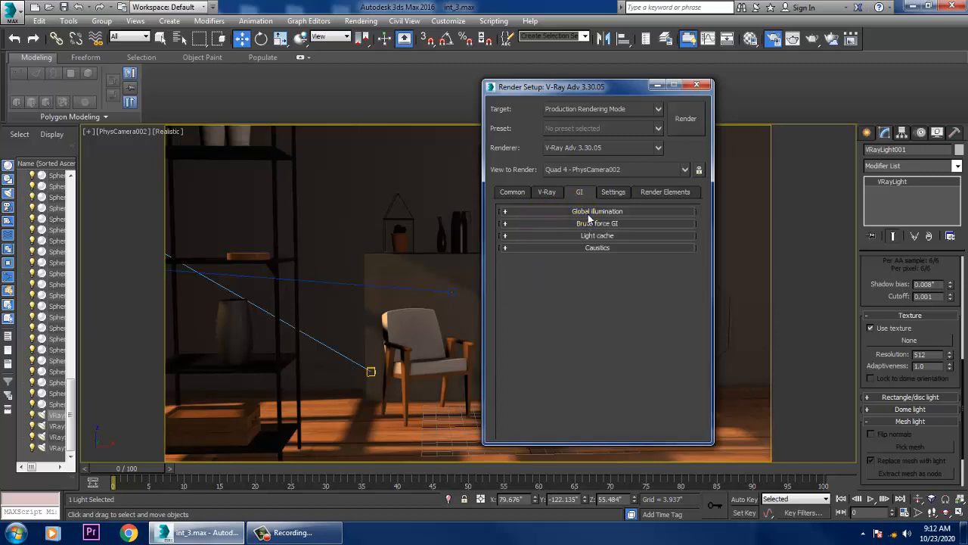
click(587, 213)
click(508, 224)
click(588, 237)
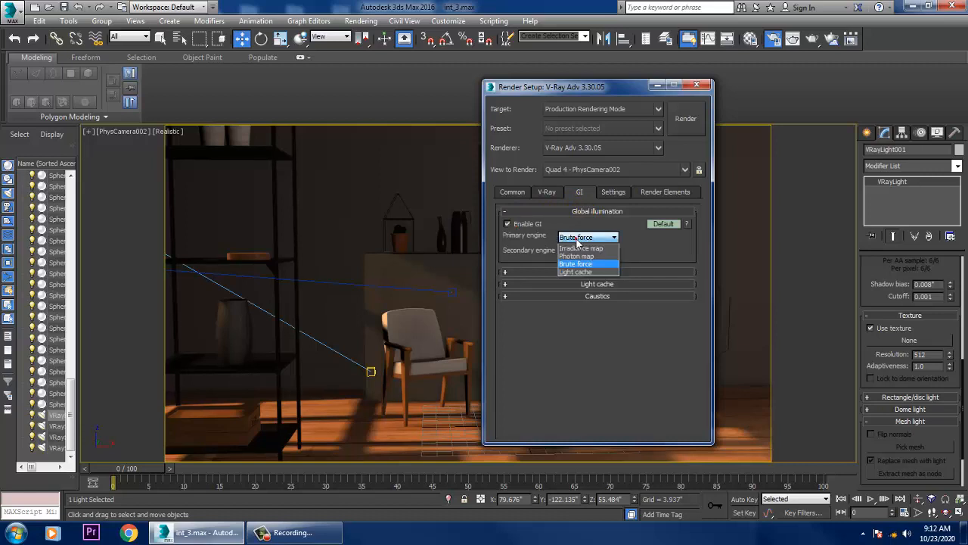
click(590, 253)
click(589, 252)
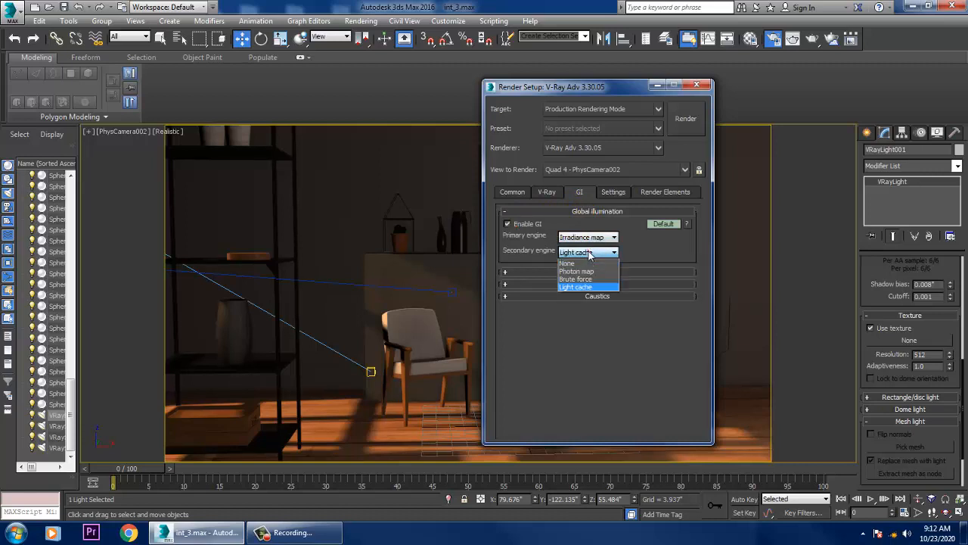
click(606, 287)
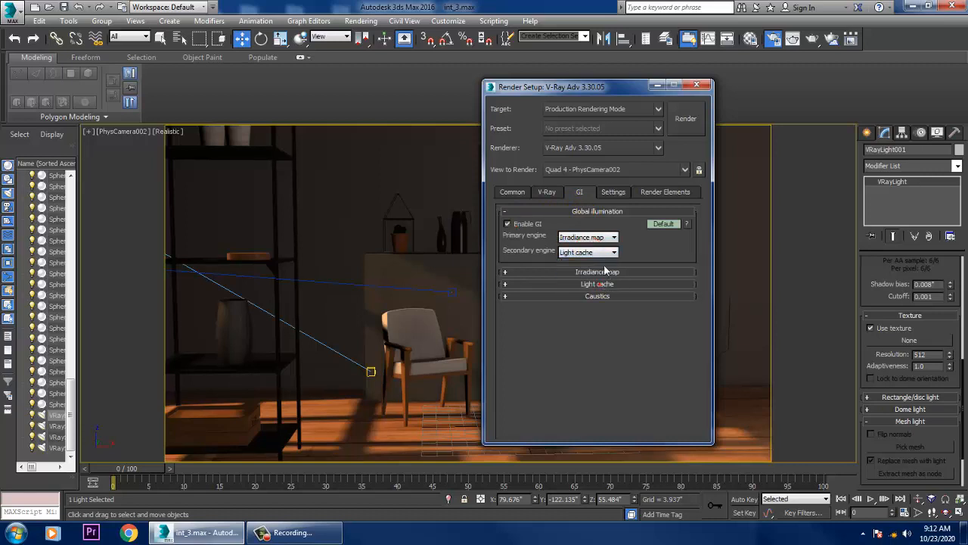
click(663, 225)
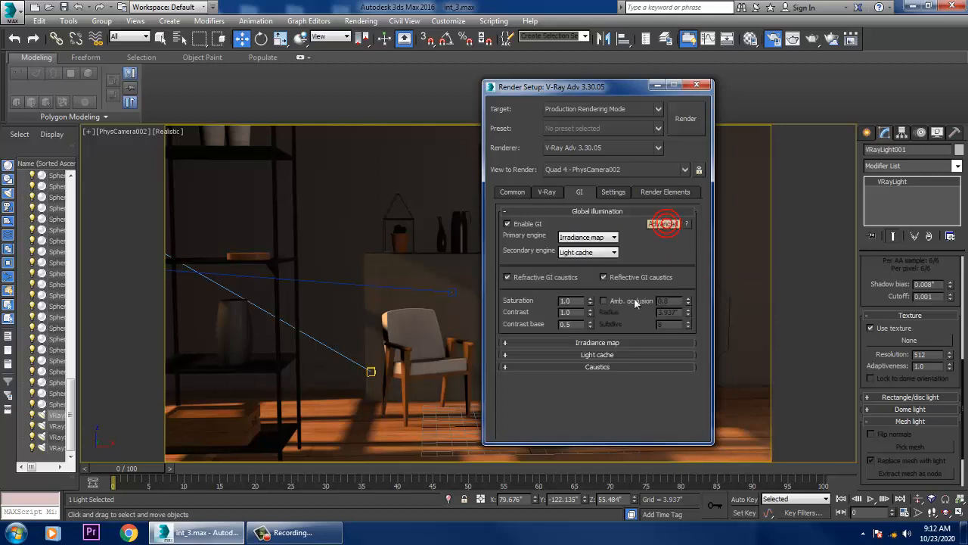
- Set the irradiance map to the Medium preset in Advanced mode with 16 subdivs, and open the light cache settings
click(583, 343)
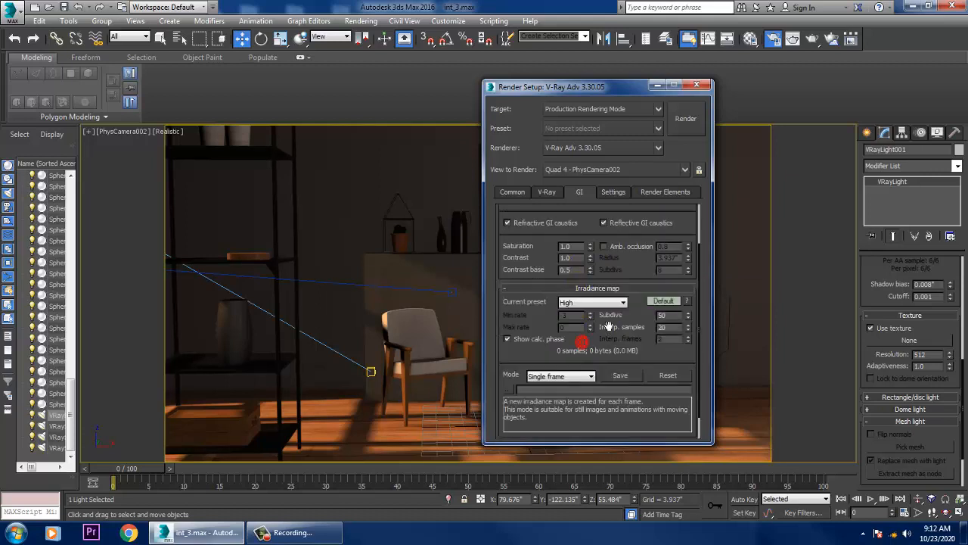
click(592, 301)
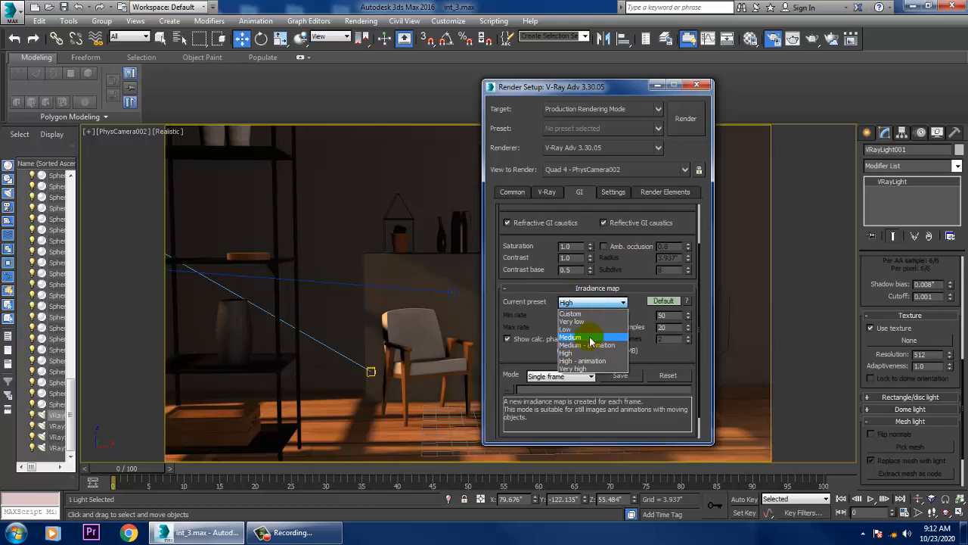
click(591, 337)
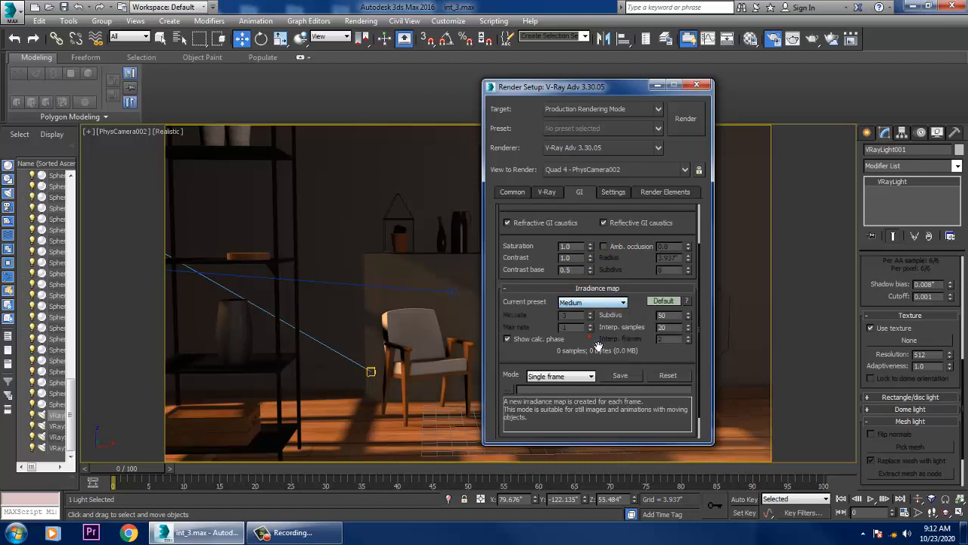
click(666, 301)
double_click(676, 370)
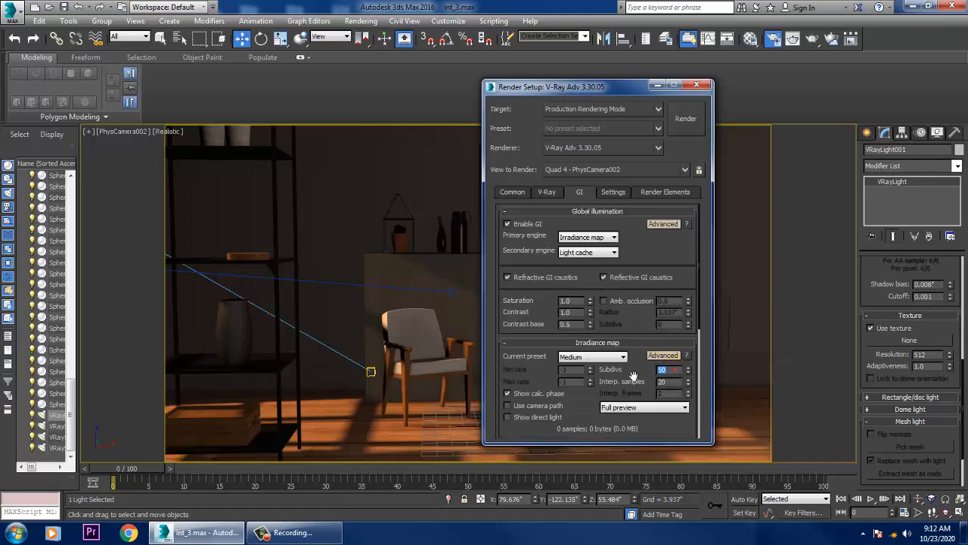
text(16)
drag(607, 428, 608, 234)
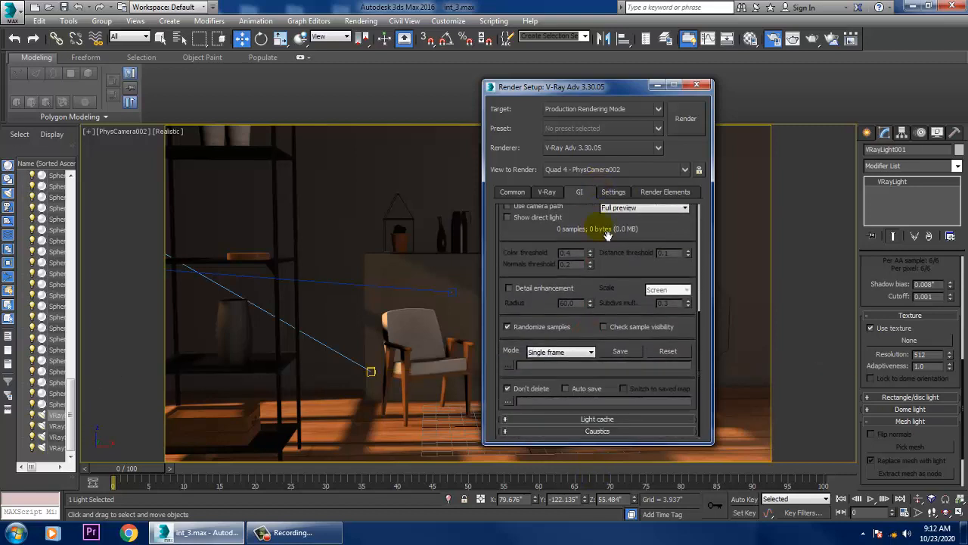
click(611, 418)
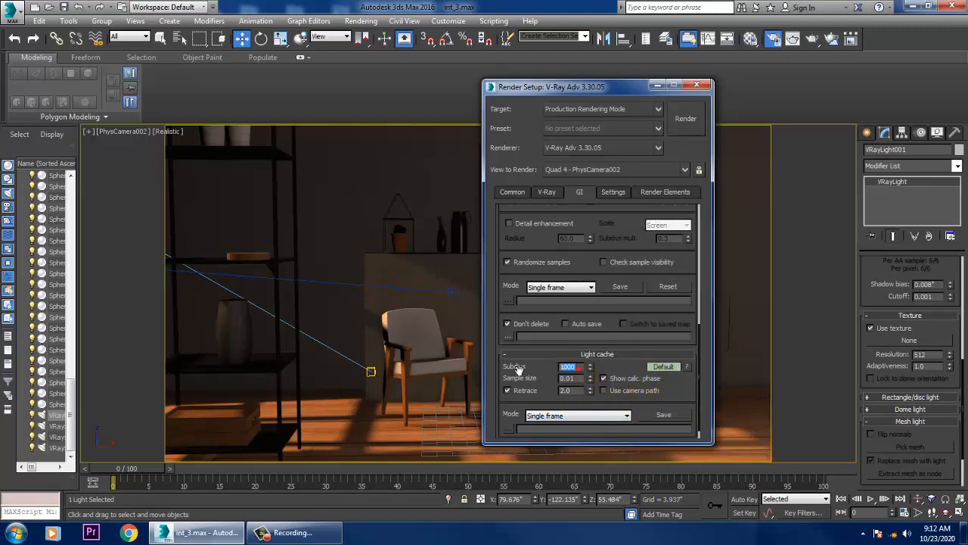
- Set the Global DMC noise threshold to 0.001 in the V-Ray render settings
click(548, 193)
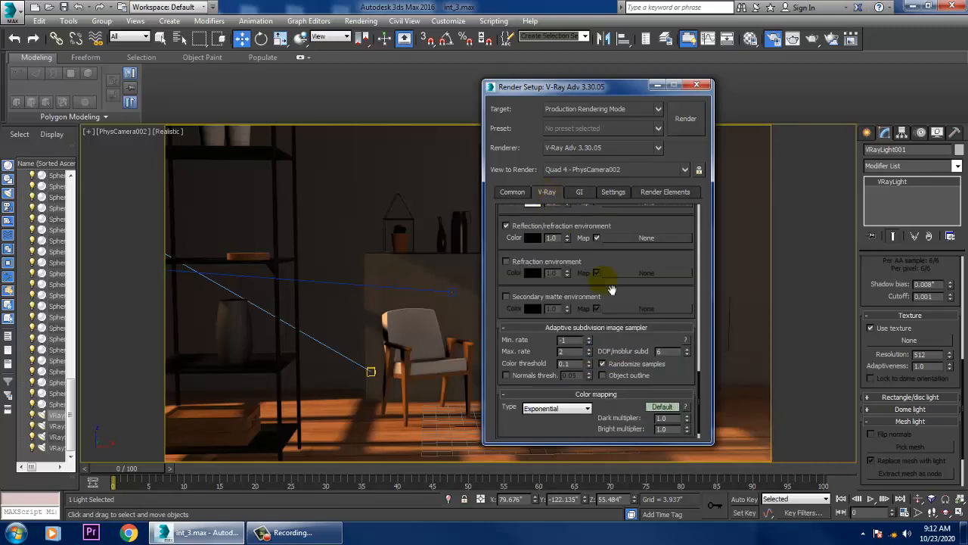
scroll(634, 259, up, 5)
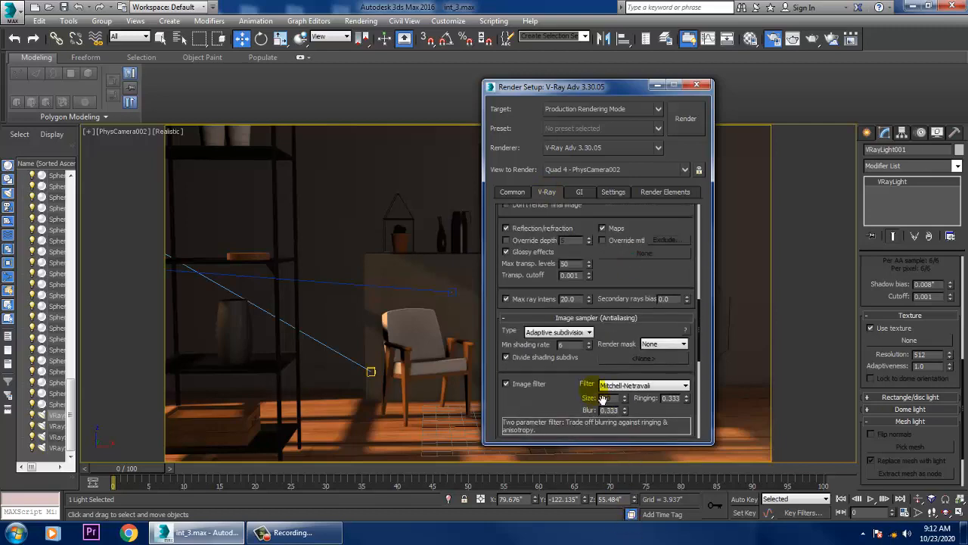
scroll(628, 378, up, 3)
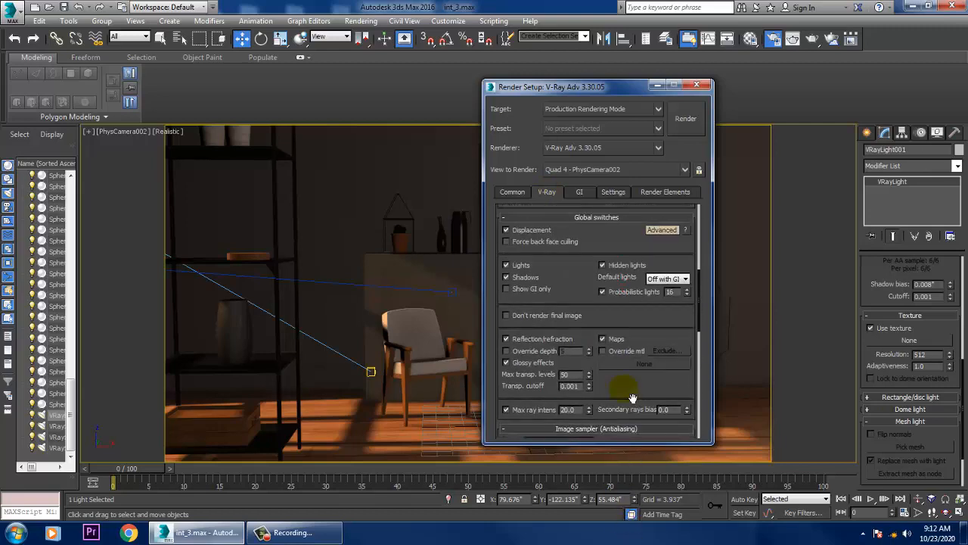
scroll(634, 399, up, 3)
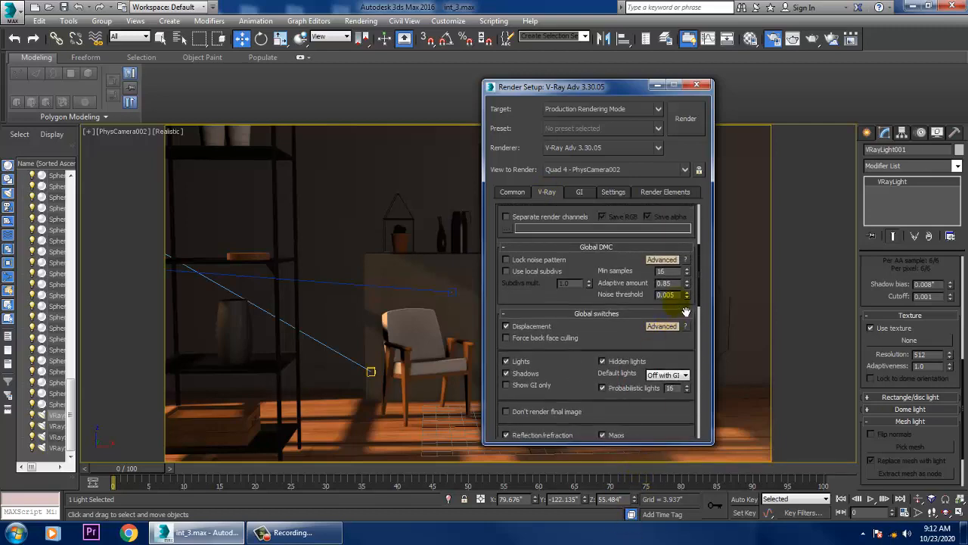
right_click(686, 296)
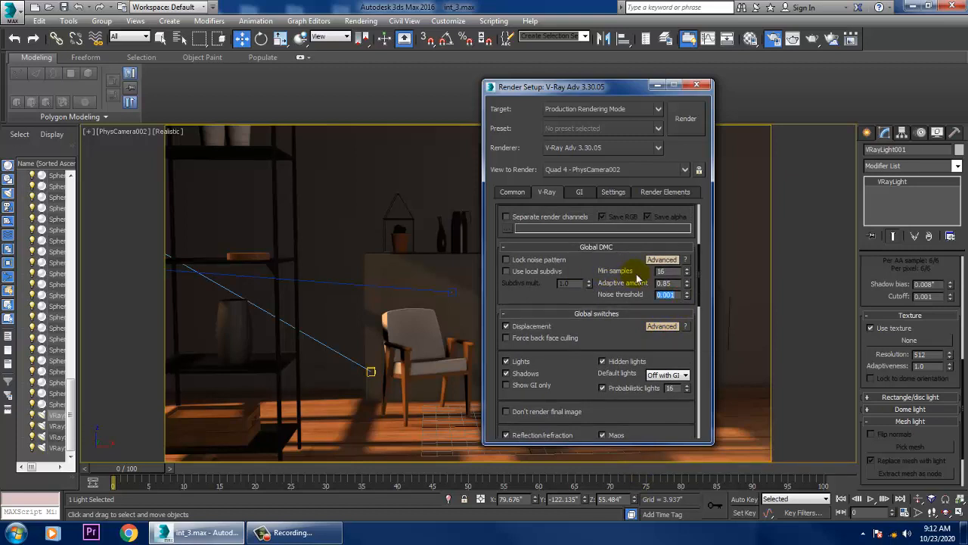
- Test-render the PhysCamera002 view, cancelling the render partway, and close the frame buffer and render setup
click(686, 119)
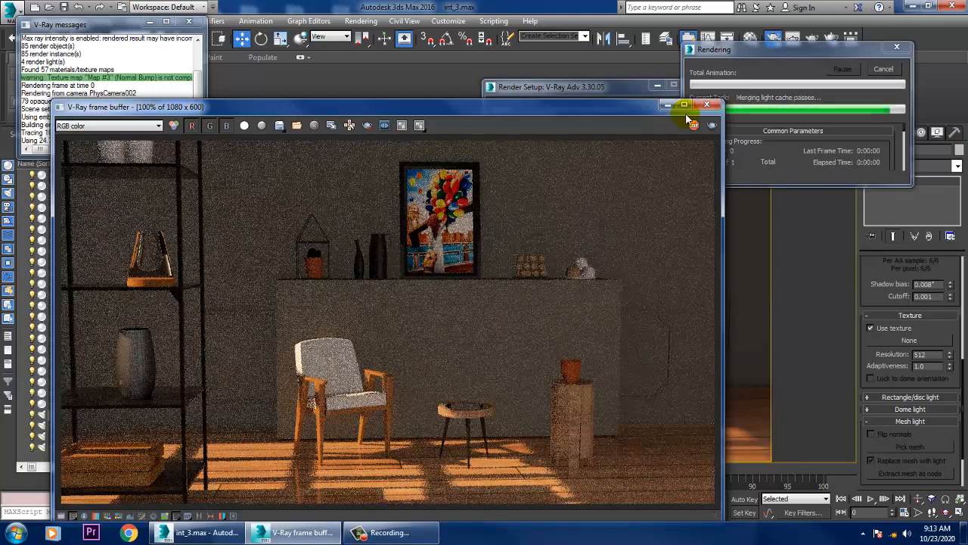
click(884, 69)
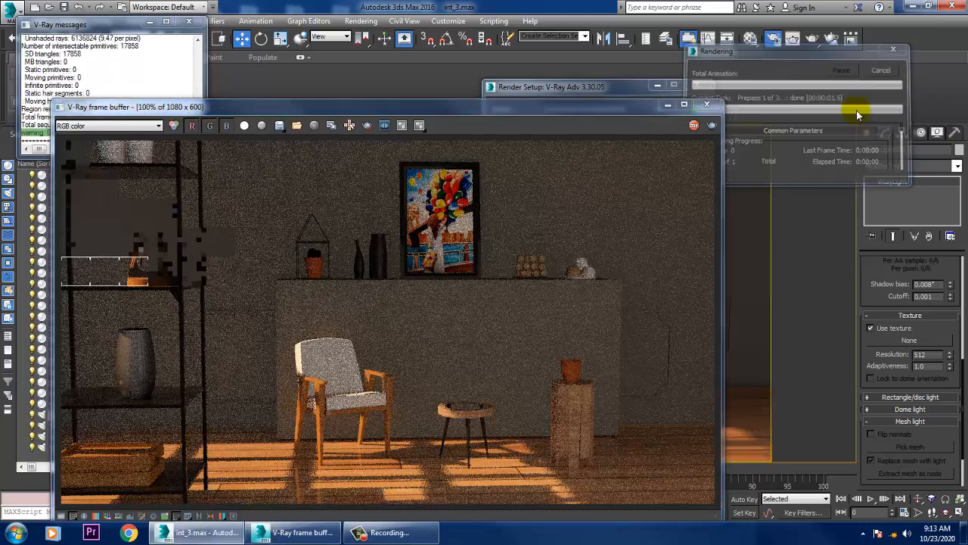
click(705, 104)
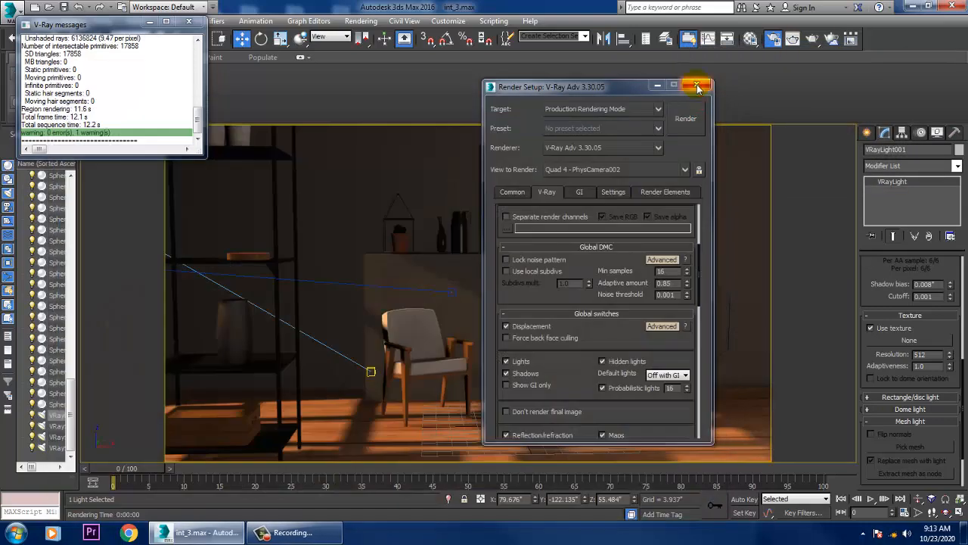
click(696, 87)
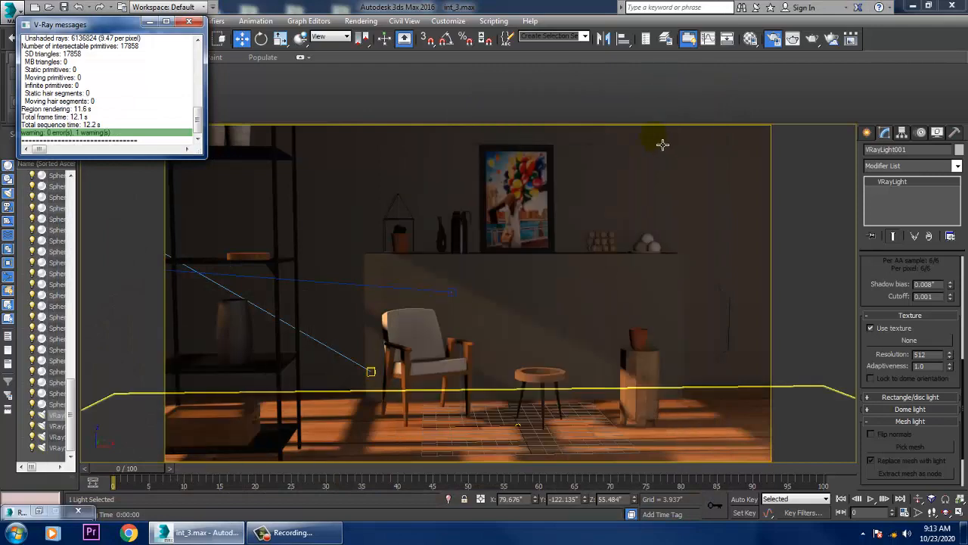
- In perspective view, set the multiplier of the plane light VRayLight001 by the side wall to 3.0
click(662, 261)
key(p)
scroll(661, 261, down, 5)
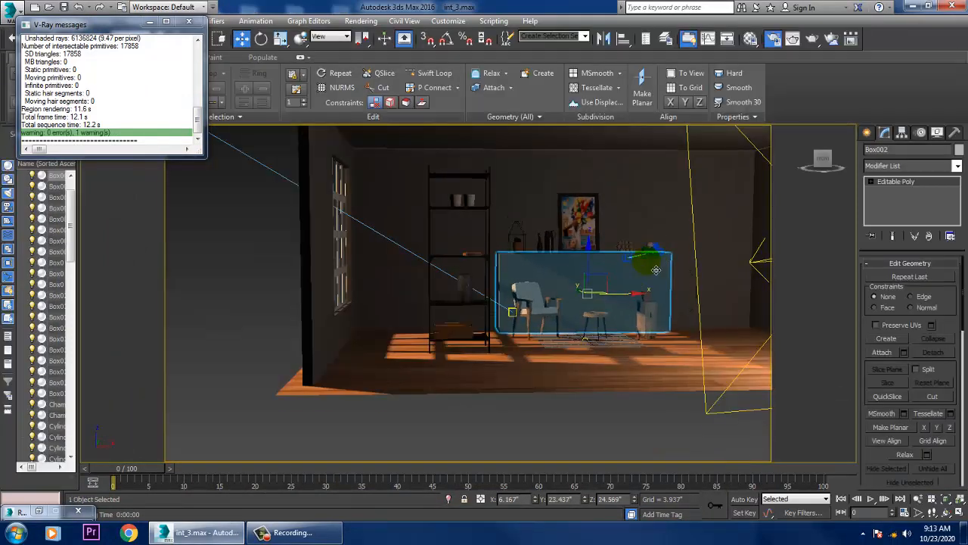
alt+middle_drag(657, 269, 603, 317)
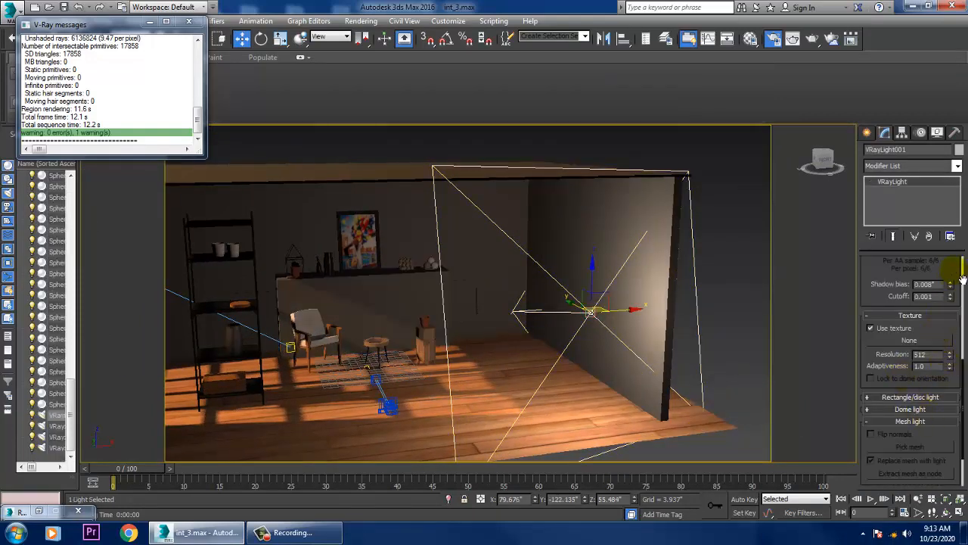
drag(963, 280, 956, 265)
click(937, 361)
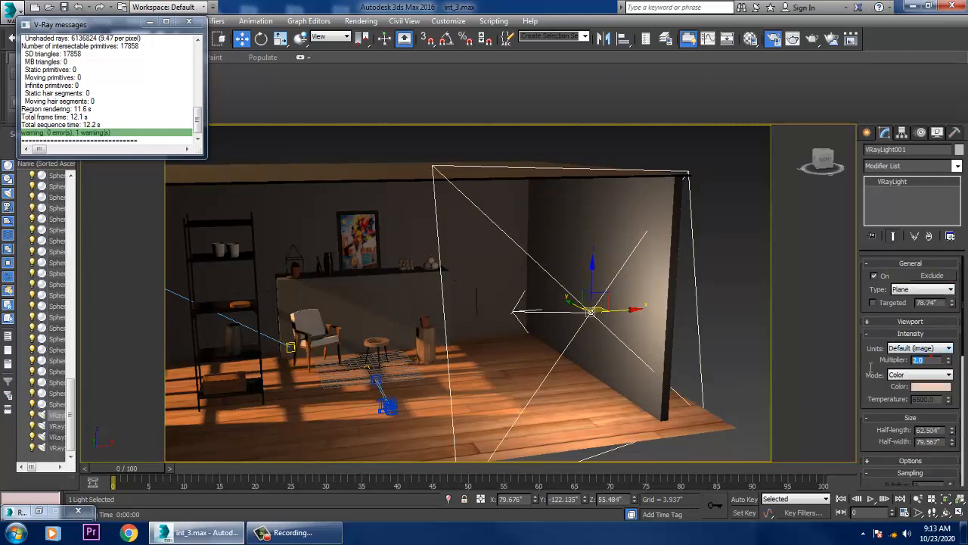
text(3)
key(Return)
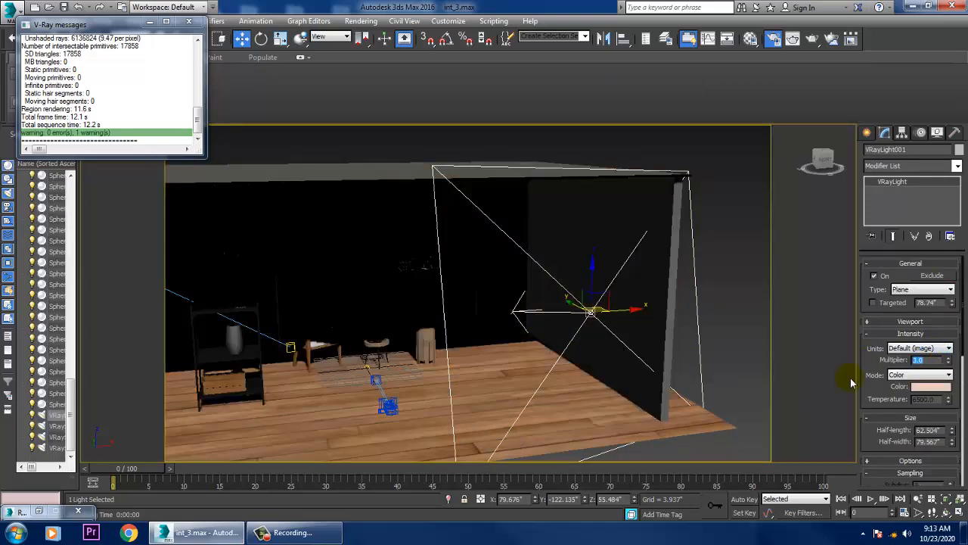
- Copy the plane light deeper into the room, rotate the copy toward the furniture and scale it to about 86%
alt+middle_drag(566, 342, 578, 346)
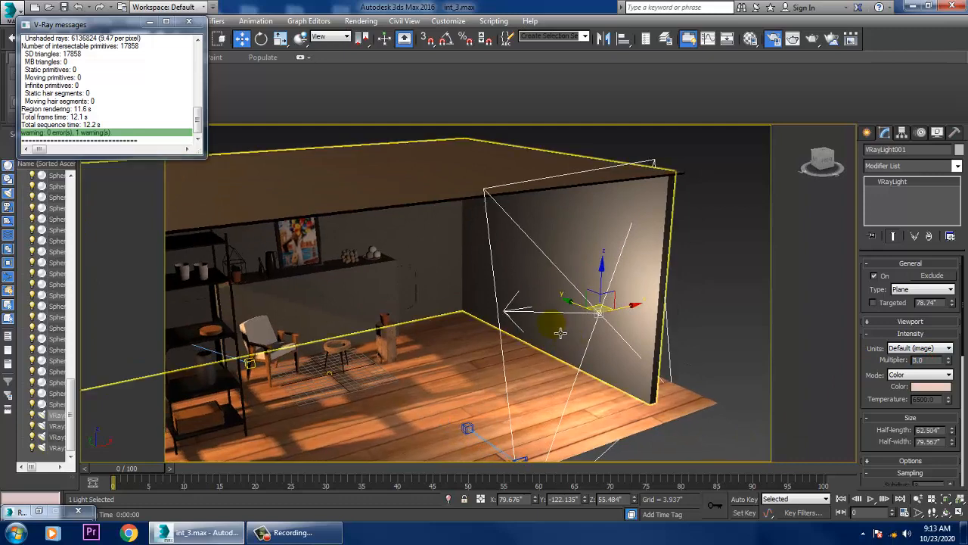
mouse_move(579, 312)
shift+mouse_down()
mouse_move(424, 280)
mouse_move(567, 254)
shift+mouse_up()
click(486, 323)
key(e)
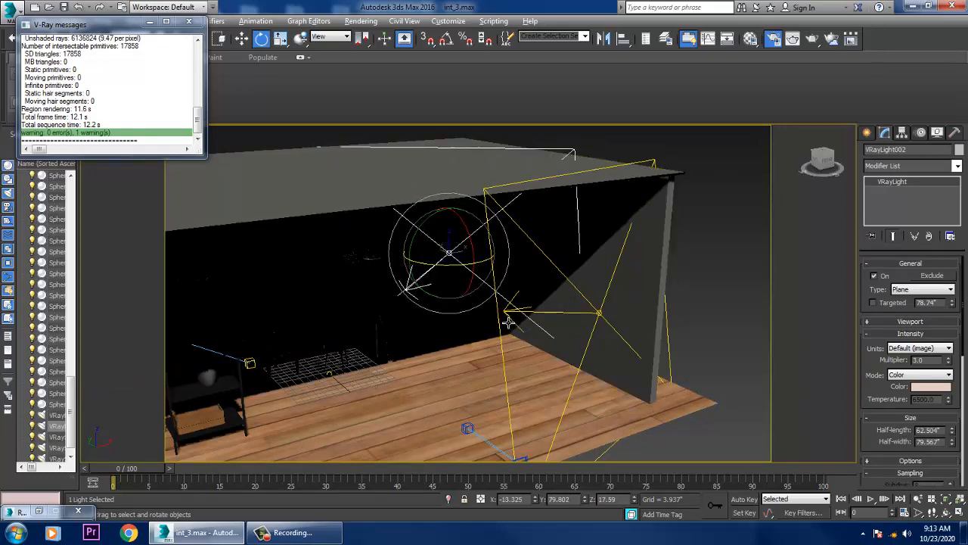
alt+middle_drag(568, 254, 486, 264)
key(r)
mouse_move(486, 265)
mouse_down()
mouse_move(499, 289)
mouse_move(488, 272)
mouse_up()
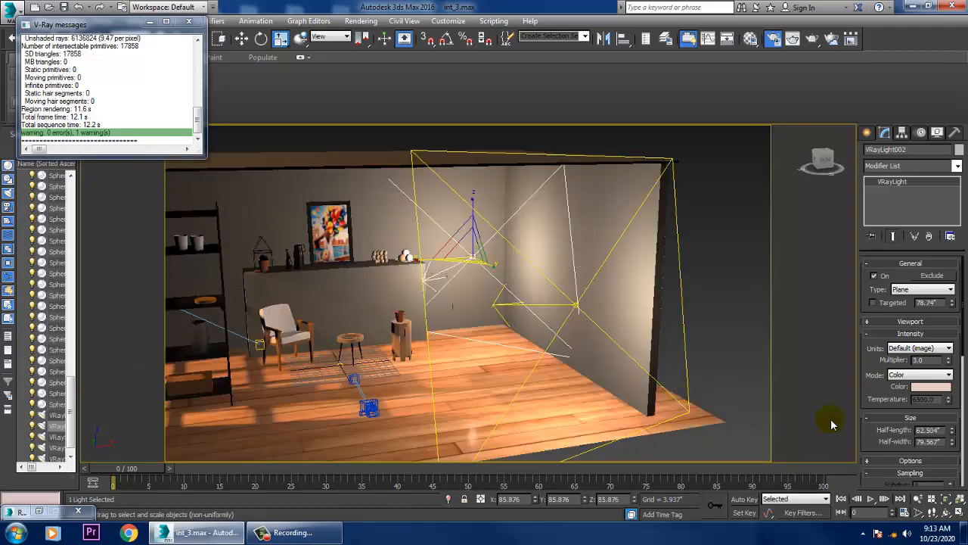
- Set the copied plane light's intensity multiplier to 0.5
double_click(919, 359)
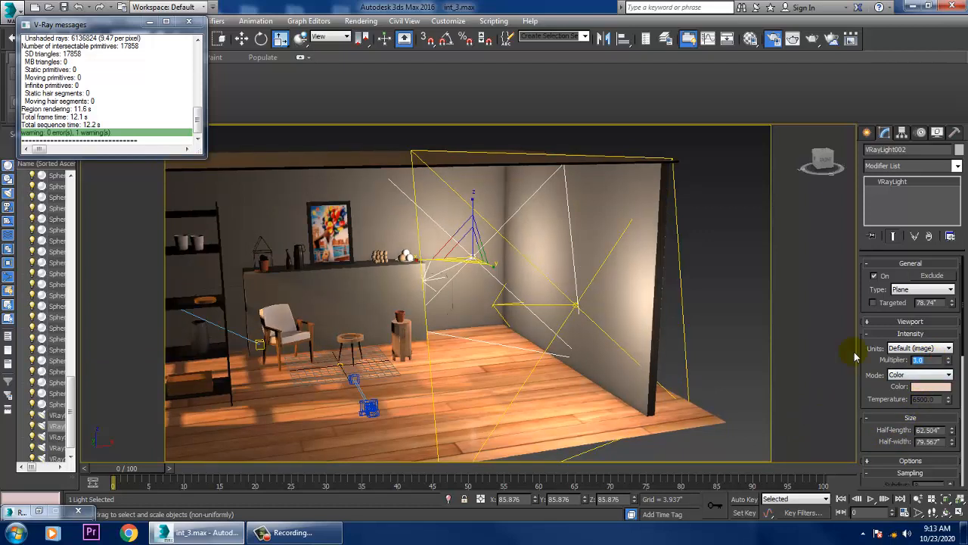
text(0.5)
key(Return)
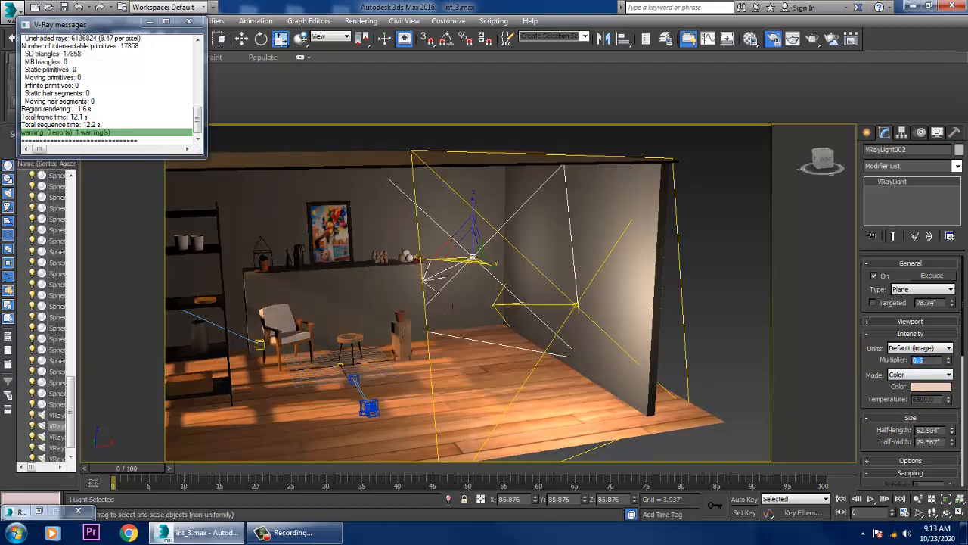
- Return to the PhysCamera002 view and test-render the room with the adjusted lights, stopping the render by closing the frame buffer
click(724, 325)
key(c)
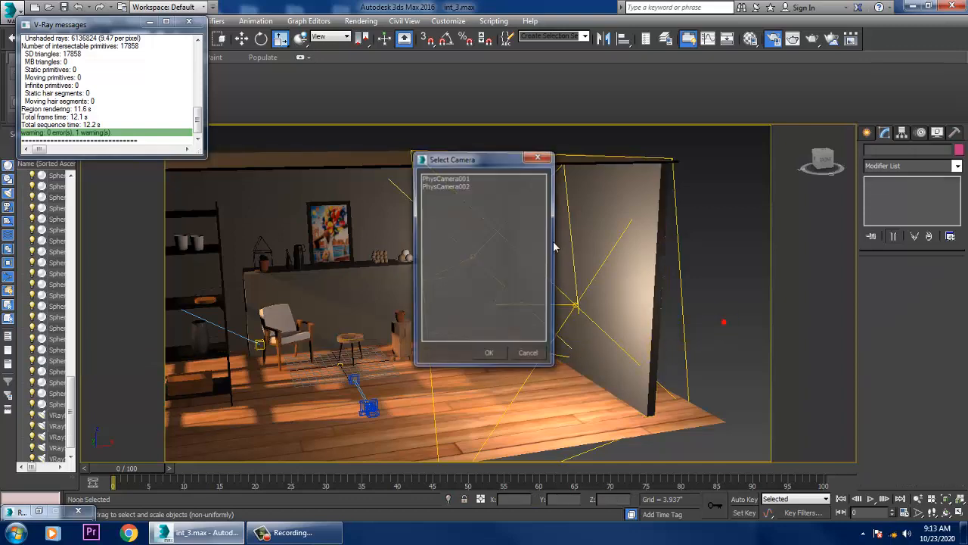
double_click(460, 186)
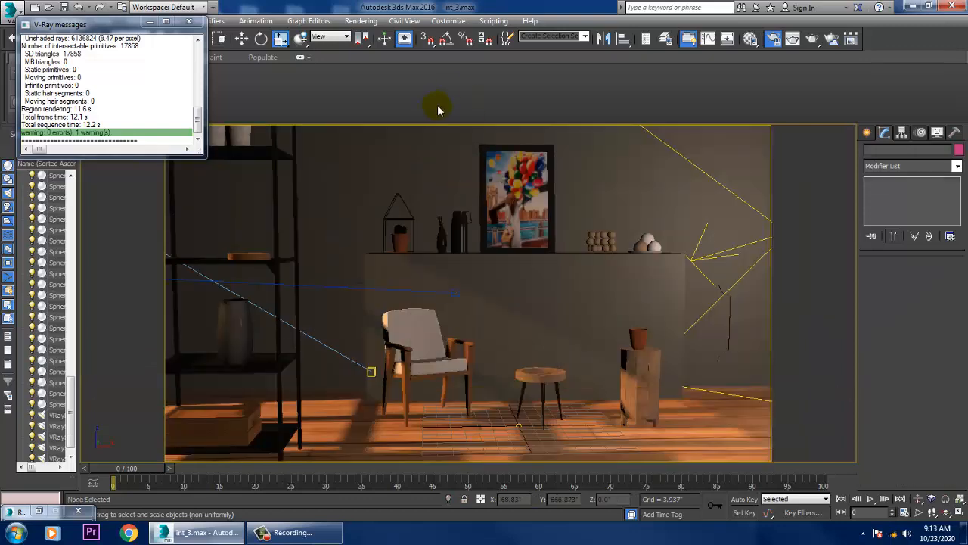
click(360, 21)
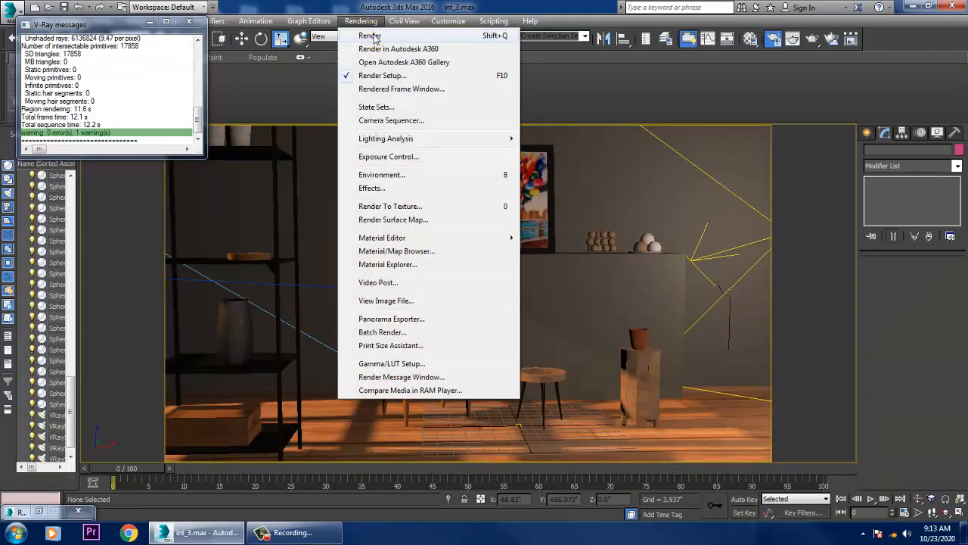
click(370, 35)
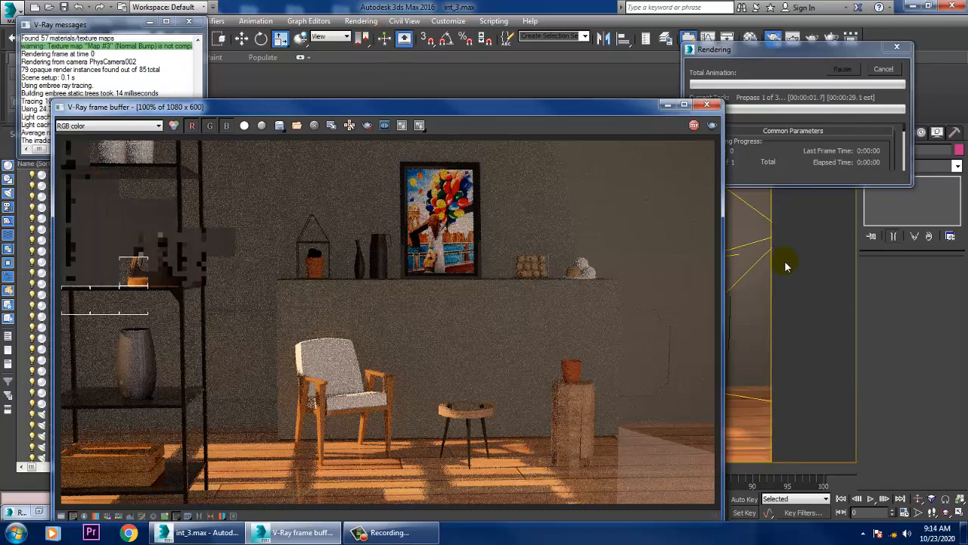
click(707, 104)
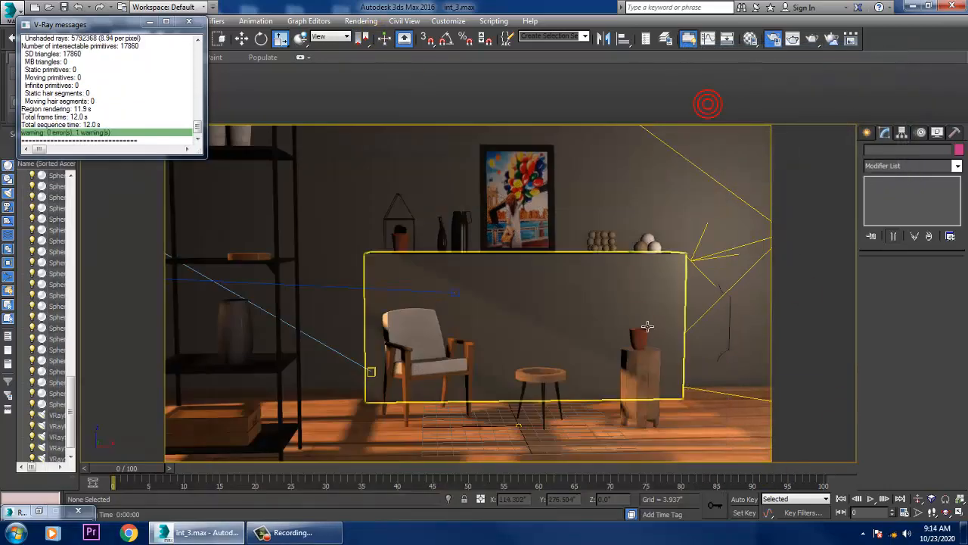
- Examine the shadow, visibility and decay options of VRayLight002 and VRayLight001 in perspective view
scroll(648, 327, down, 10)
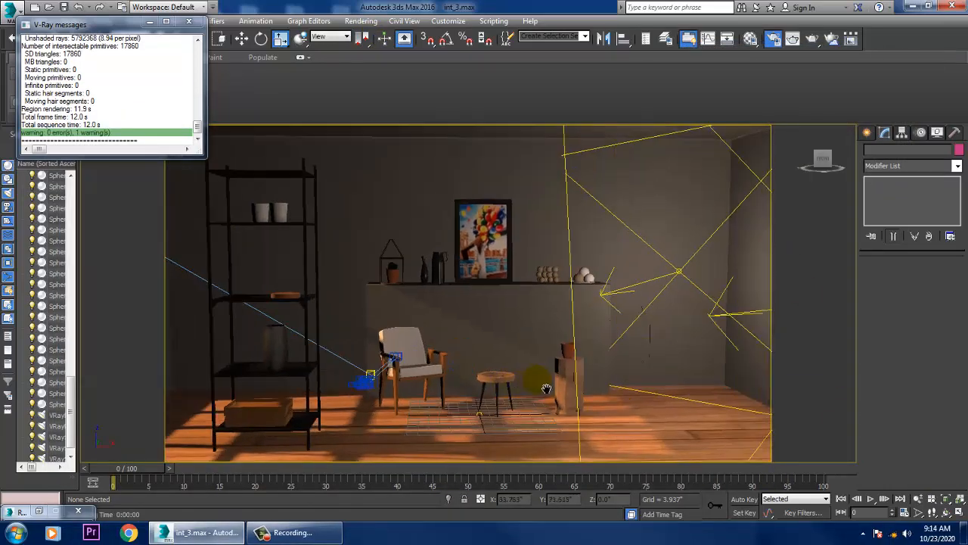
alt+middle_drag(594, 386, 735, 269)
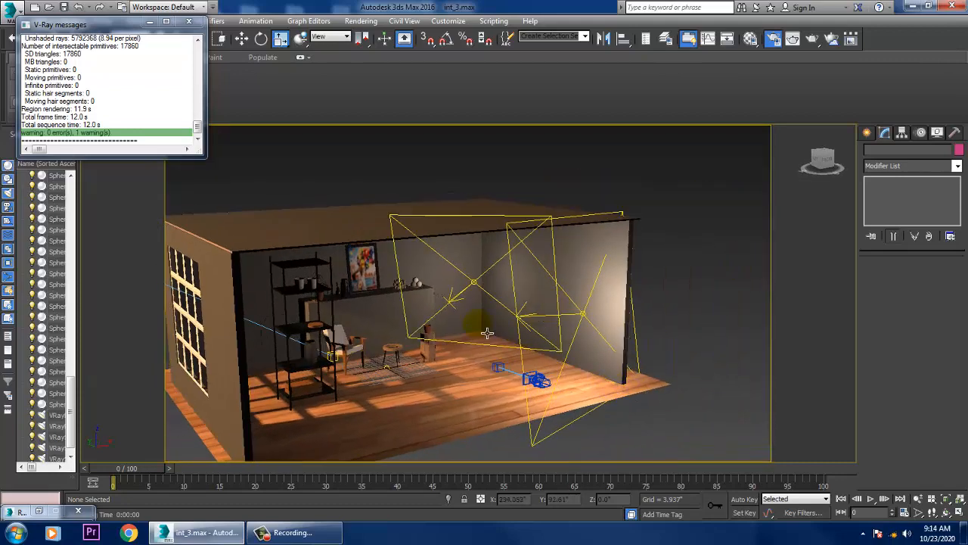
key(w)
click(475, 286)
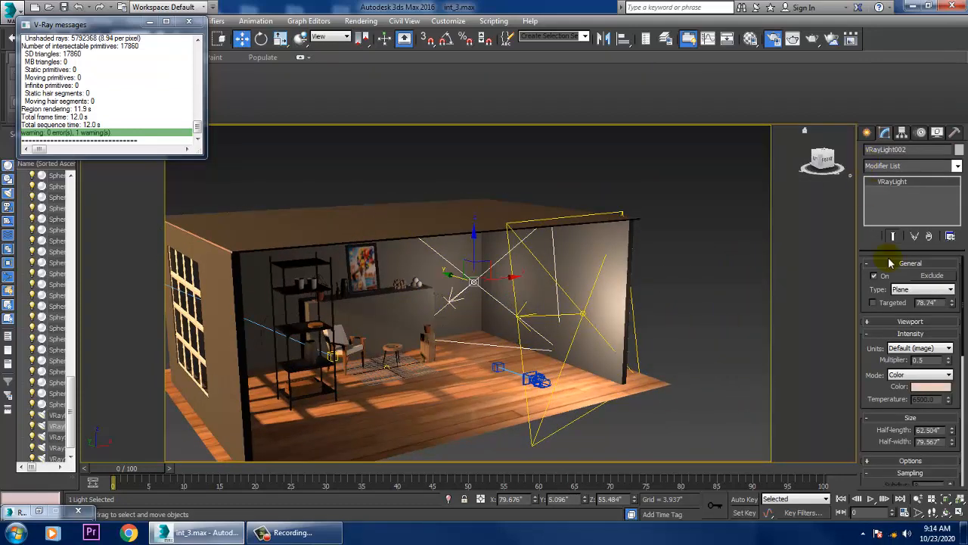
click(894, 461)
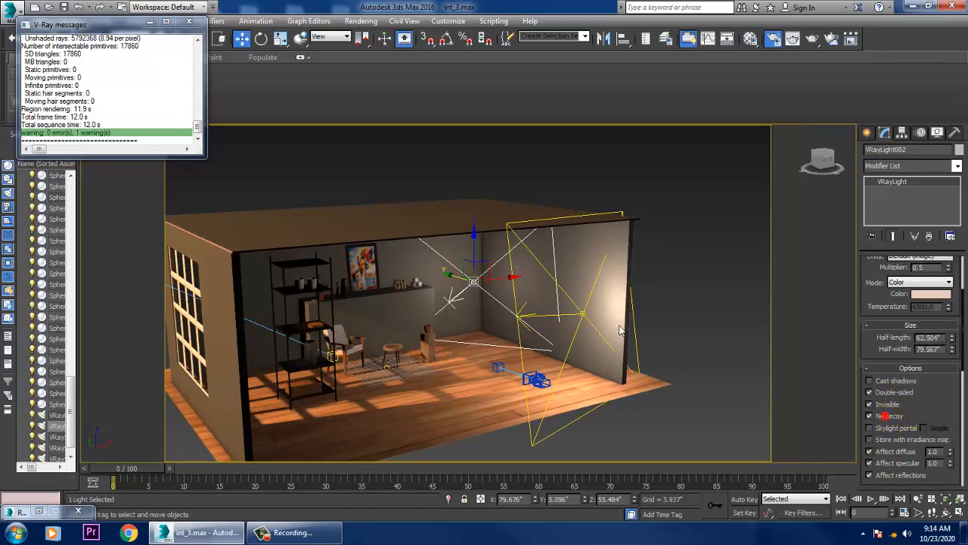
click(583, 315)
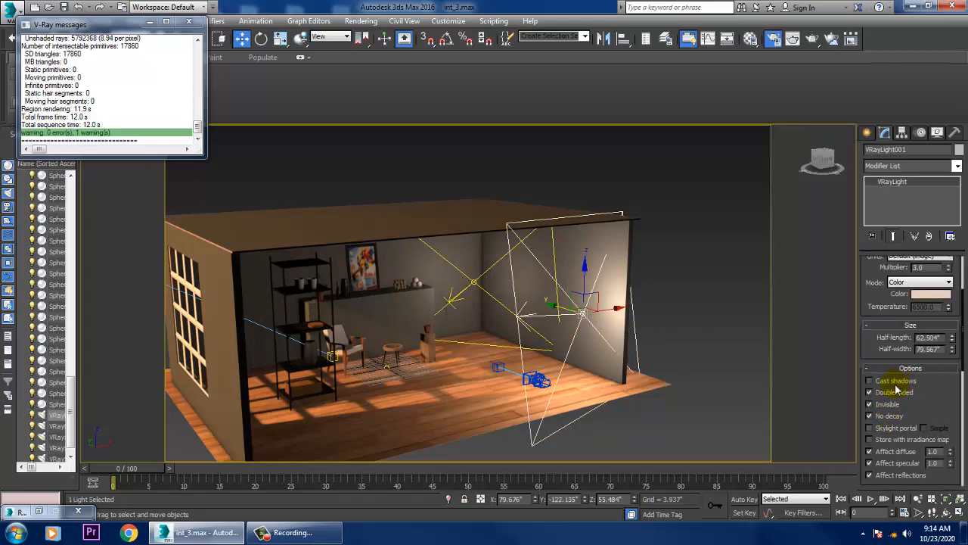
- Open the render setup and examine the V-Ray frame buffer, image sampler and environment settings
alt+middle_drag(625, 392, 454, 397)
click(460, 402)
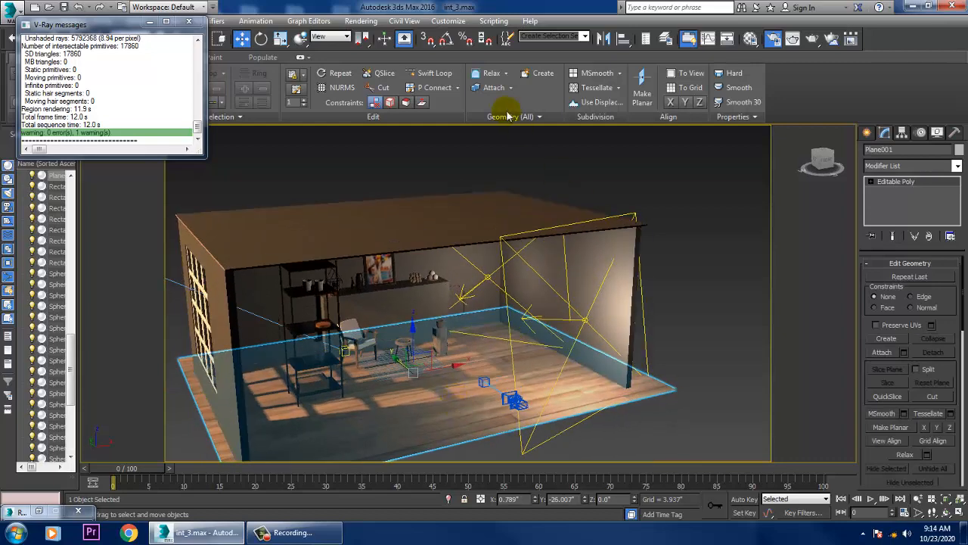
click(363, 21)
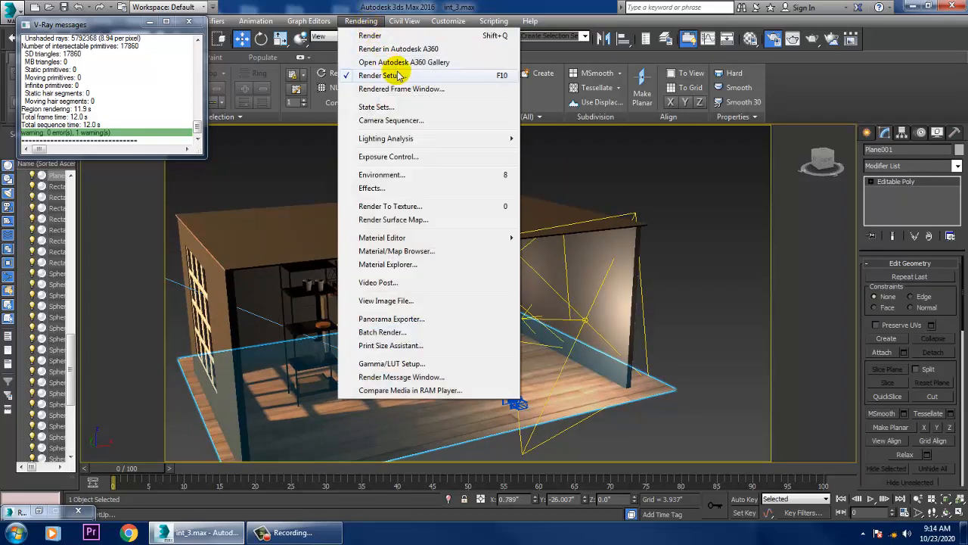
click(690, 192)
click(359, 23)
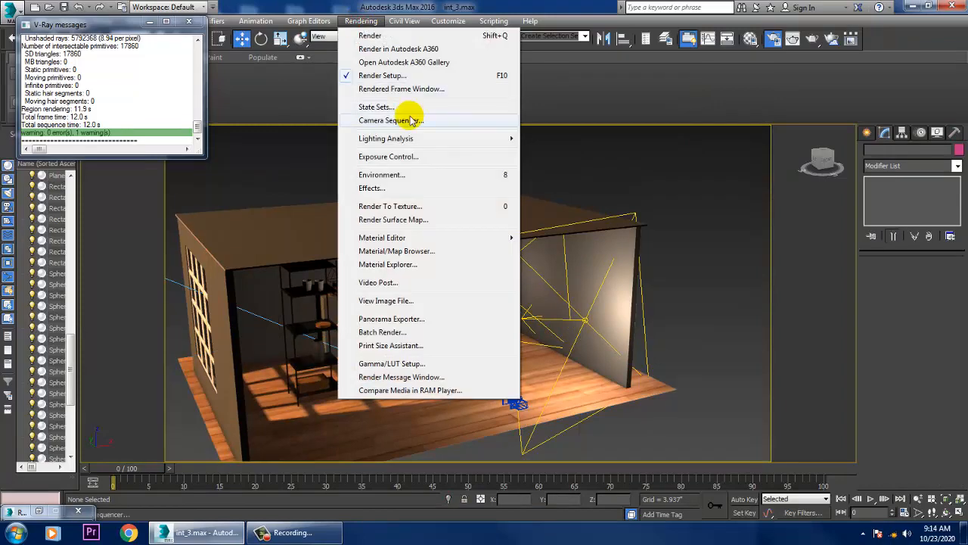
click(402, 75)
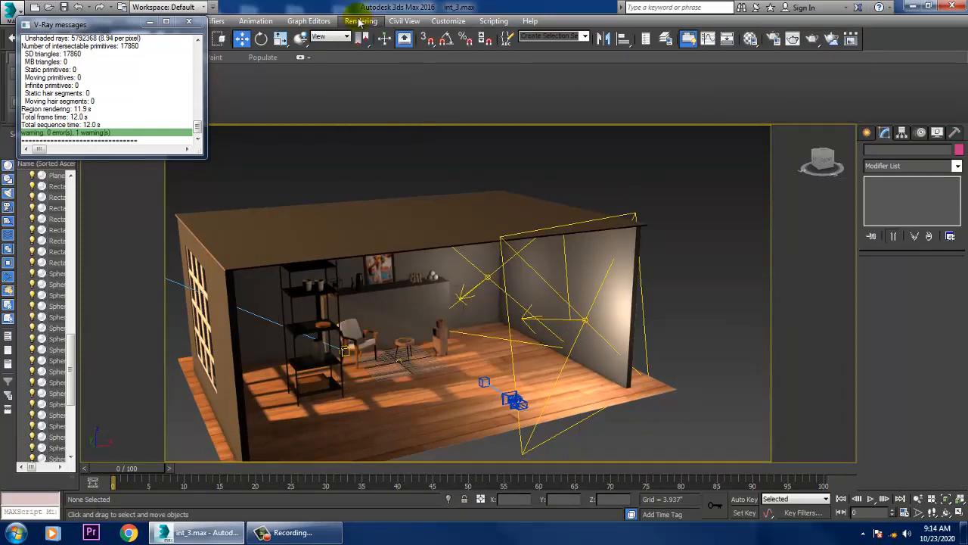
click(361, 21)
click(382, 75)
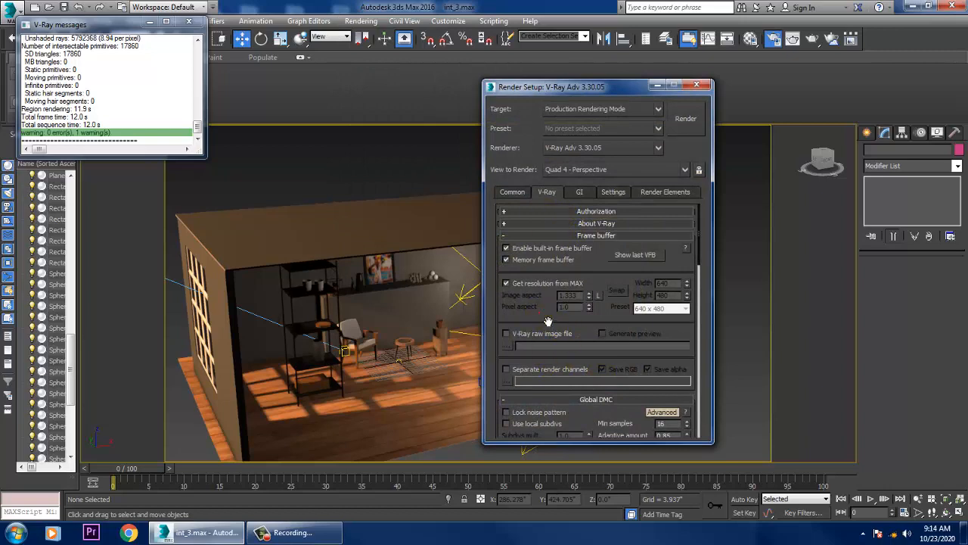
scroll(548, 321, down, 10)
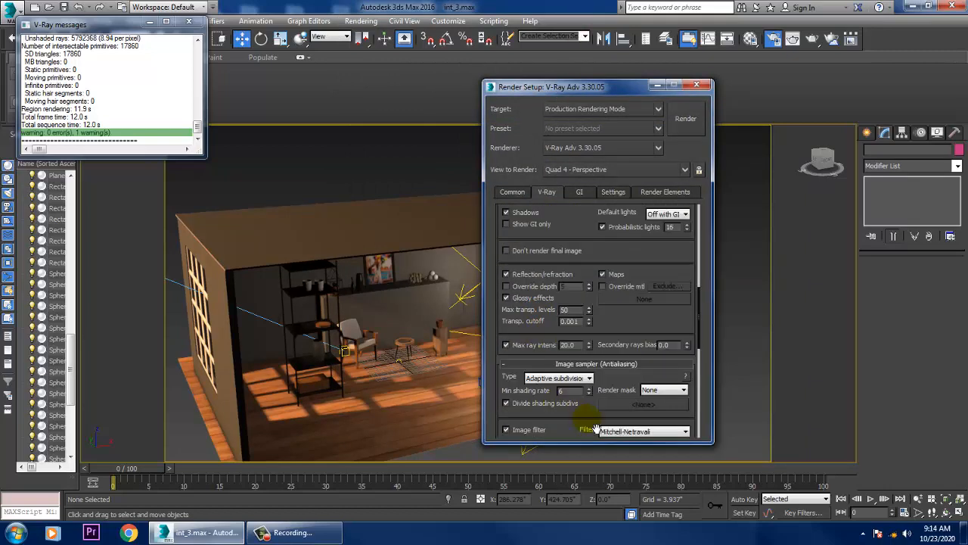
scroll(571, 418, down, 10)
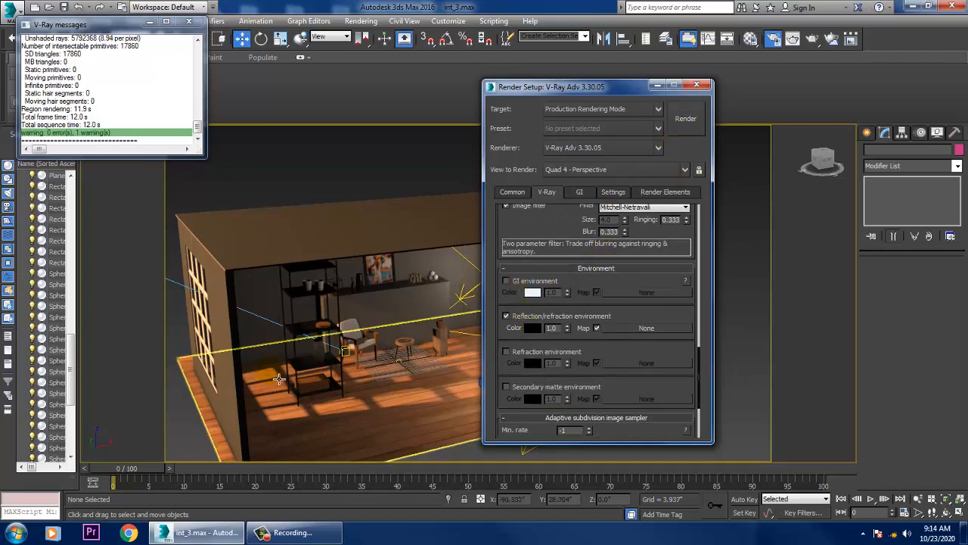
- Switch to the PhysCamera002 view and test-render the room, stopping the render early and closing the frame buffer
key(c)
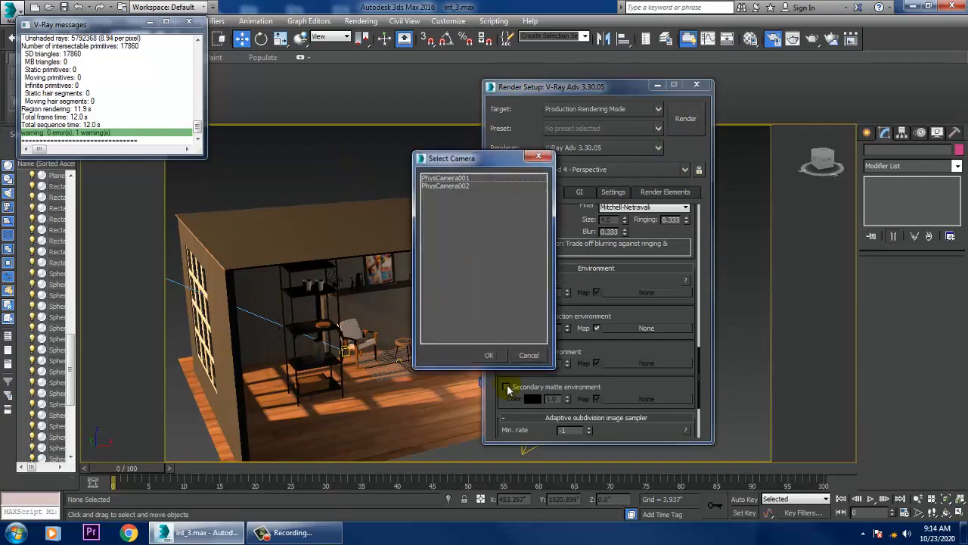
double_click(444, 185)
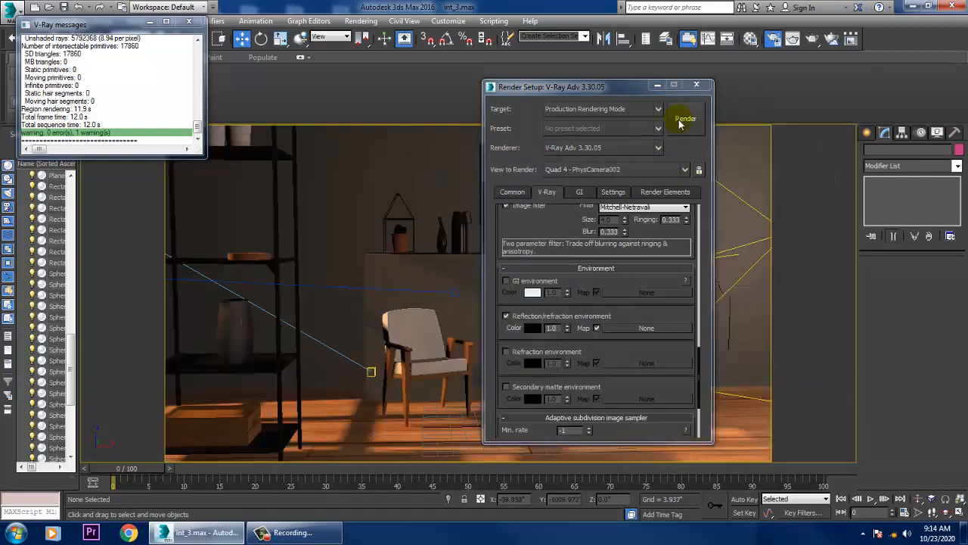
click(680, 121)
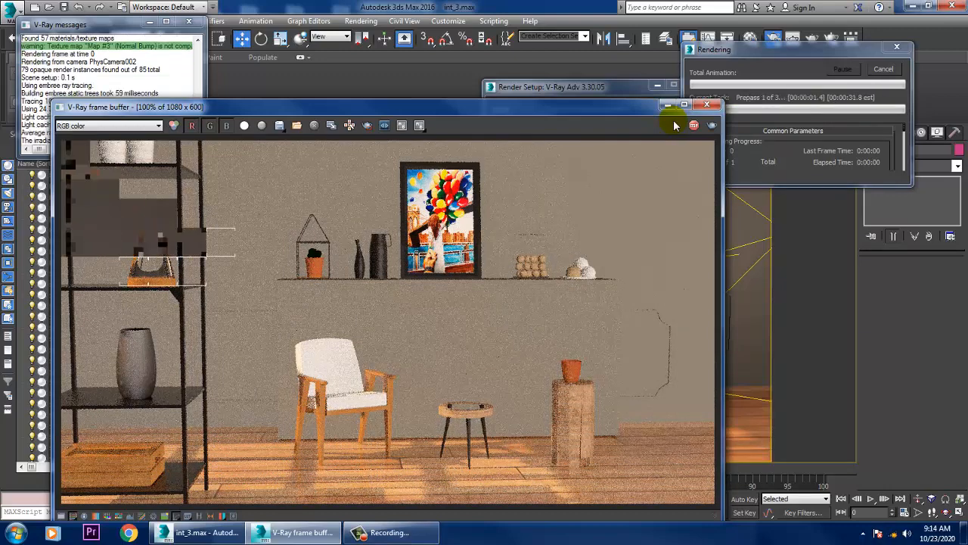
click(694, 125)
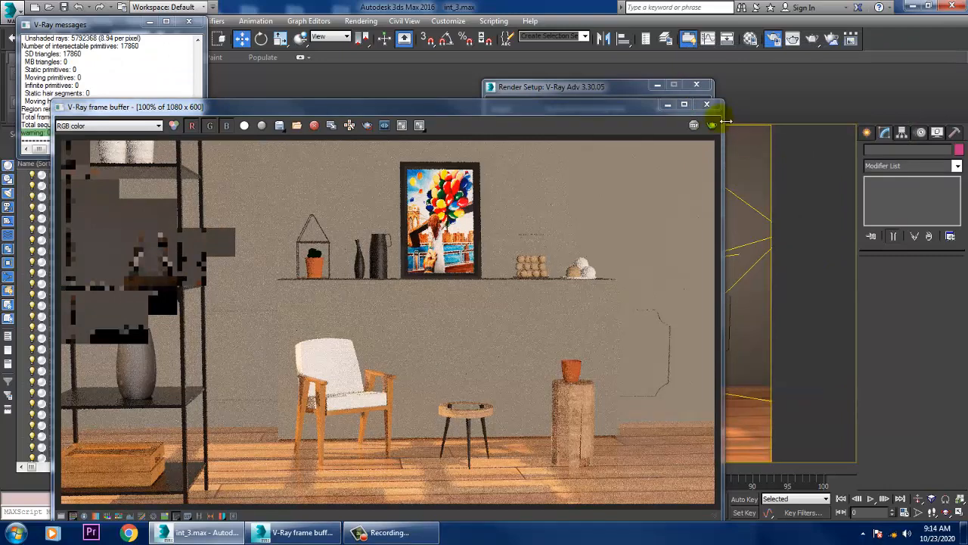
click(706, 107)
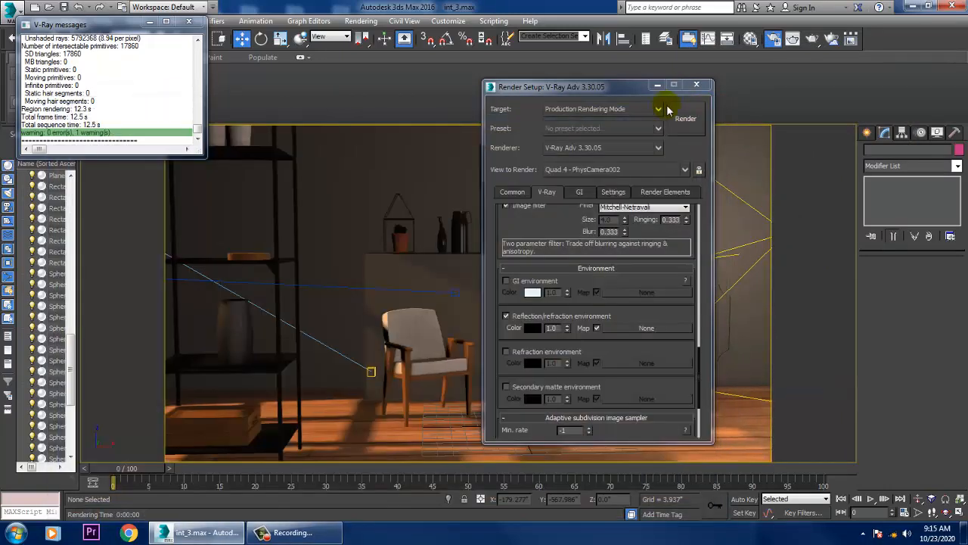
- Set VRayLight002's intensity multiplier to 0.08 and test-render the room, stopping the render and closing the frame buffer
drag(639, 89, 415, 89)
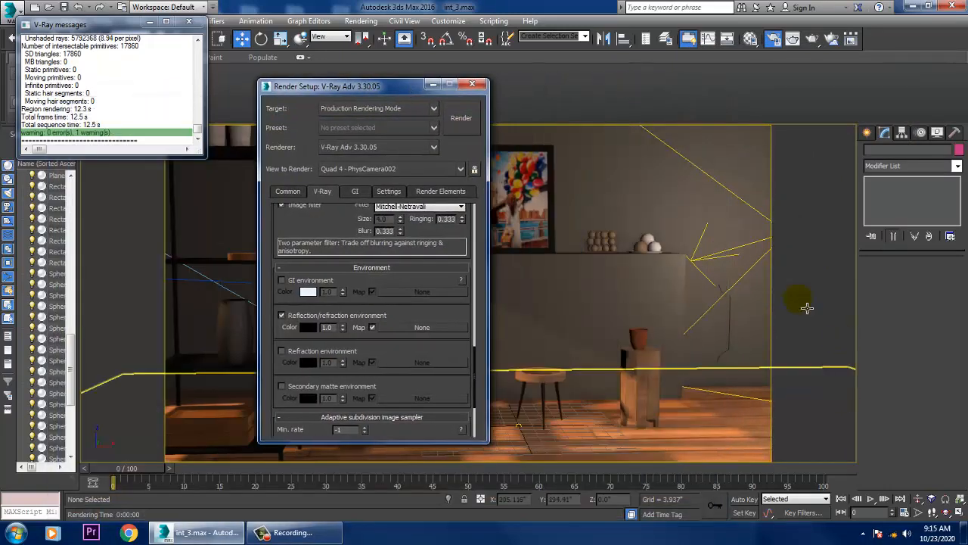
click(703, 267)
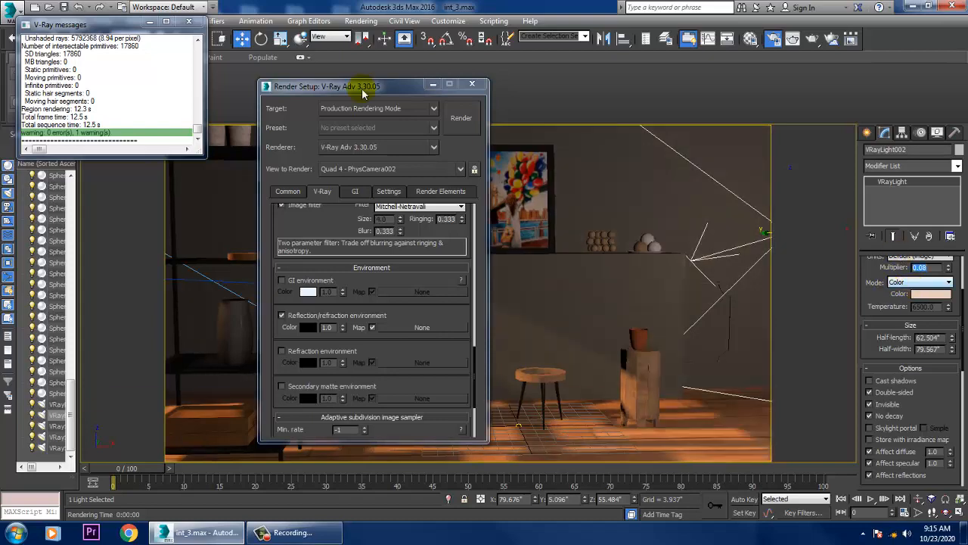
click(460, 118)
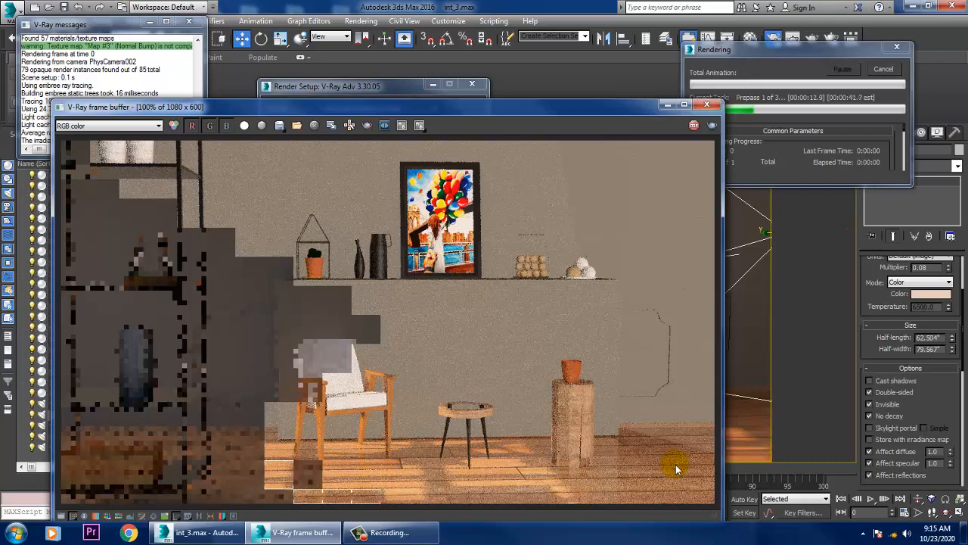
click(712, 126)
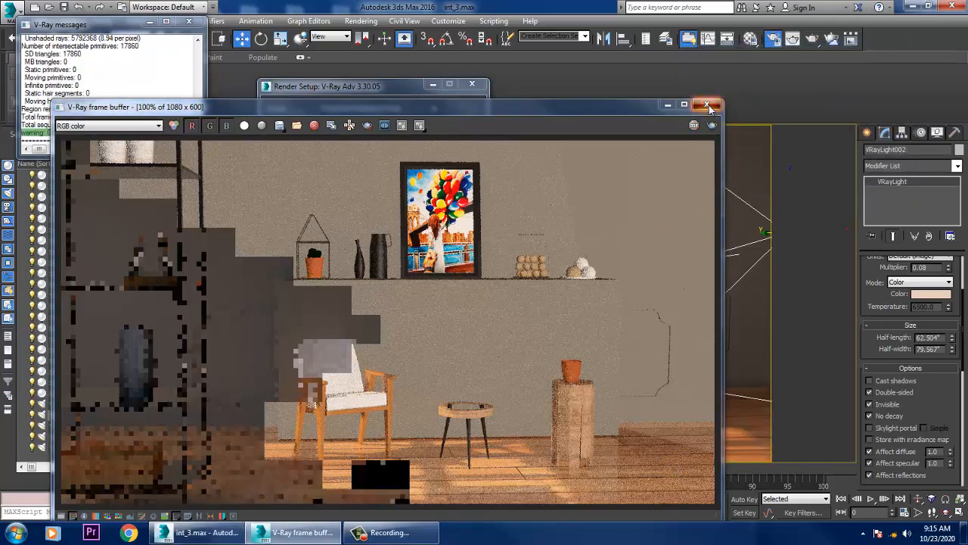
click(706, 104)
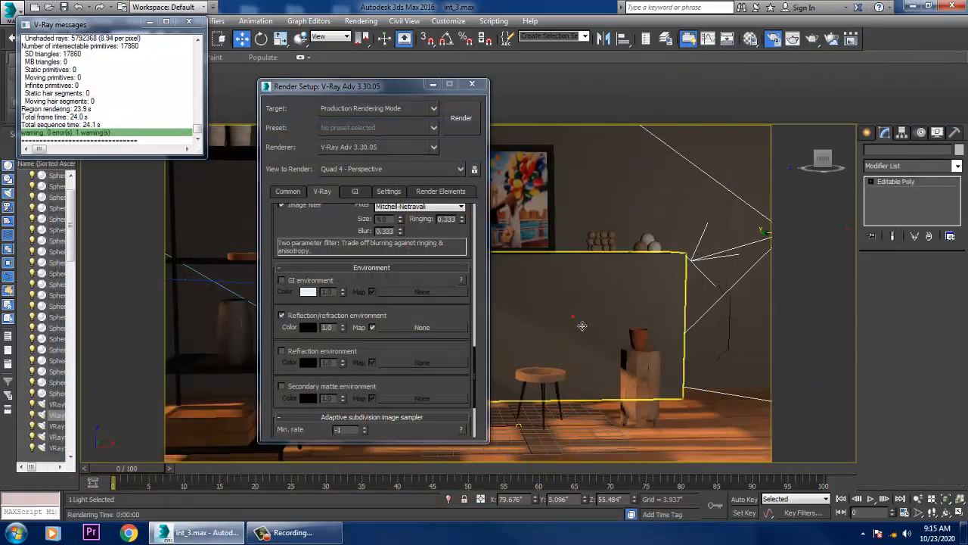
- Switch to perspective view, select the VRaySun002 light outside the room and set its intensity multiplier to 0.2
click(581, 325)
drag(408, 87, 305, 413)
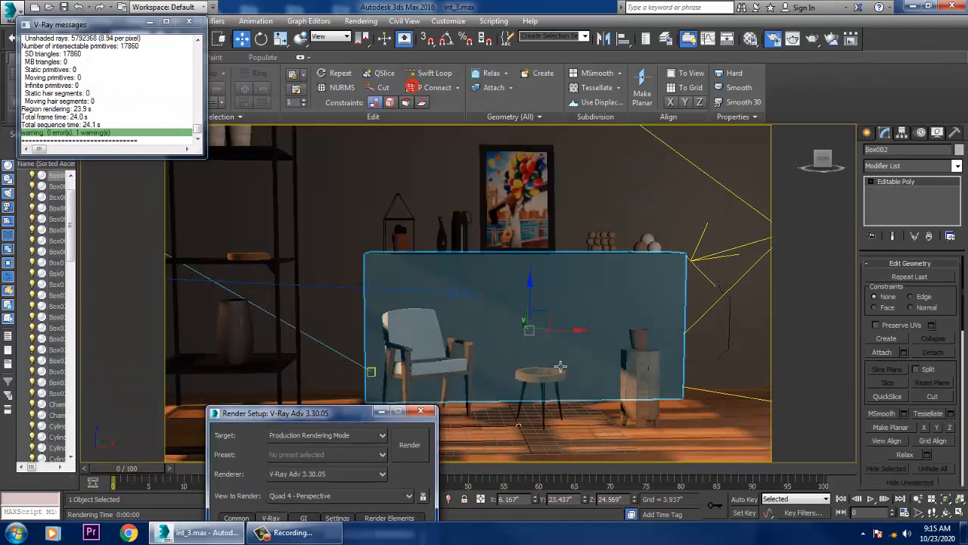
scroll(556, 362, down, 3)
scroll(556, 362, down, 3)
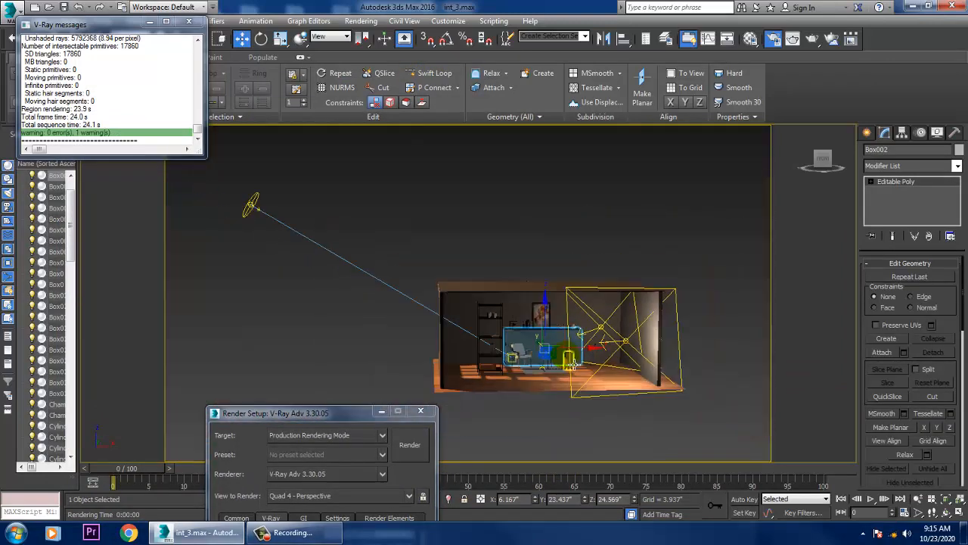
click(253, 215)
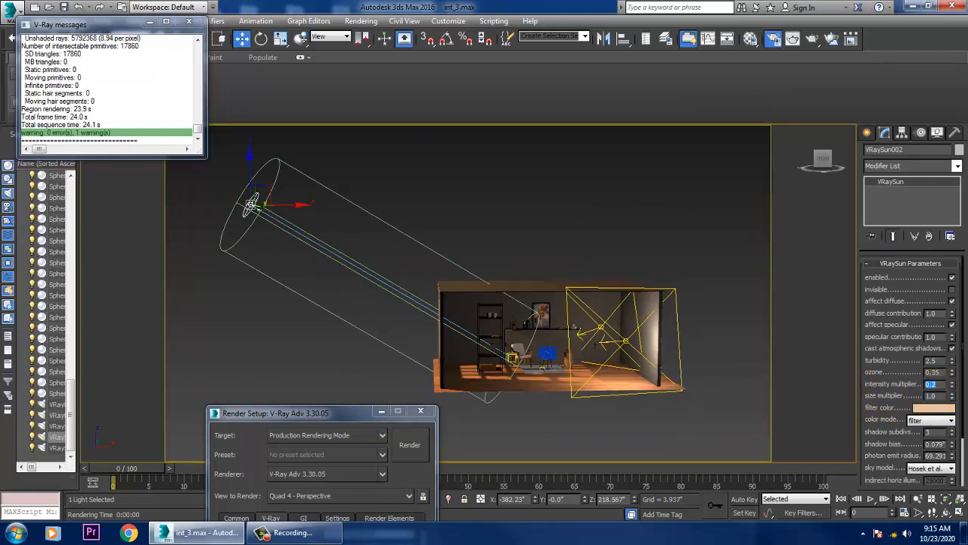
alt+middle_drag(662, 418, 679, 420)
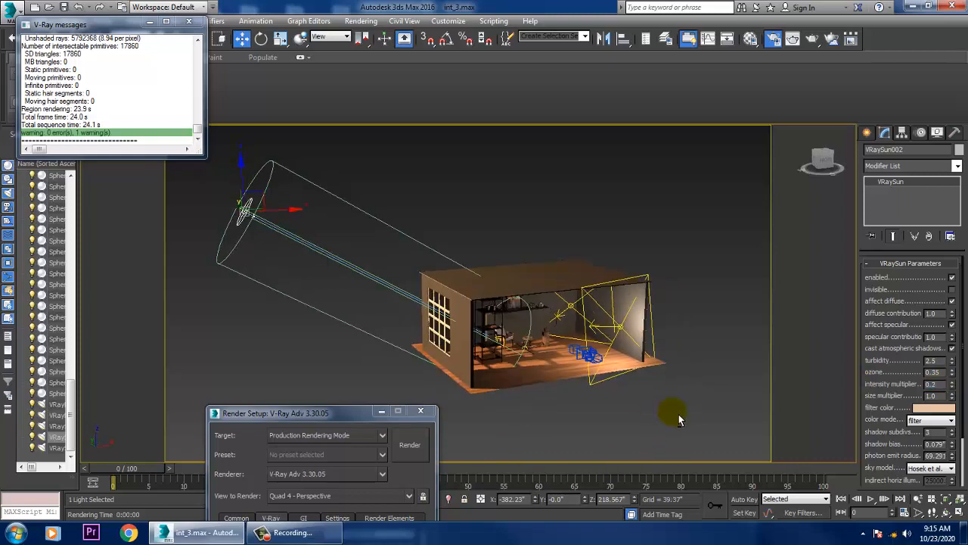
- Set VRayLight001's intensity multiplier to 2.0 and change its light color to white
click(660, 356)
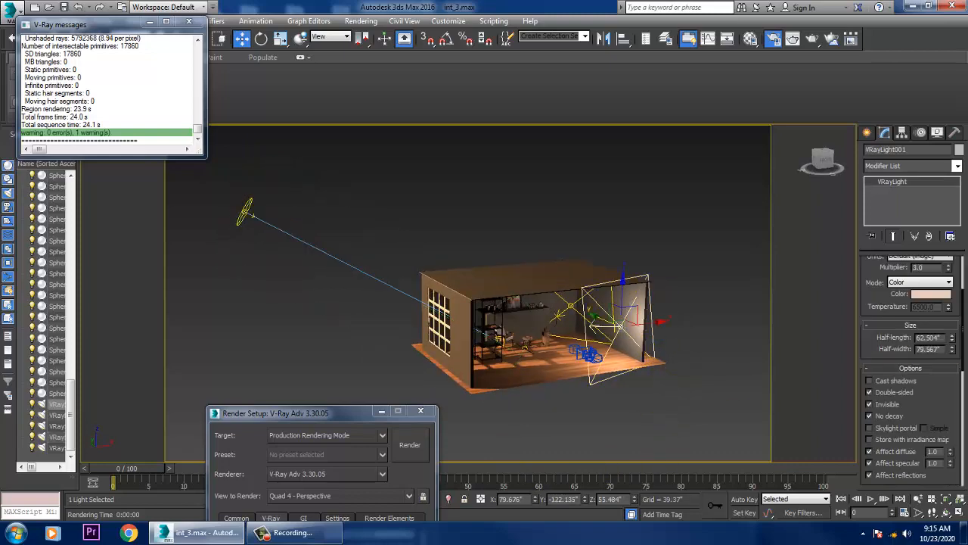
drag(880, 313, 879, 418)
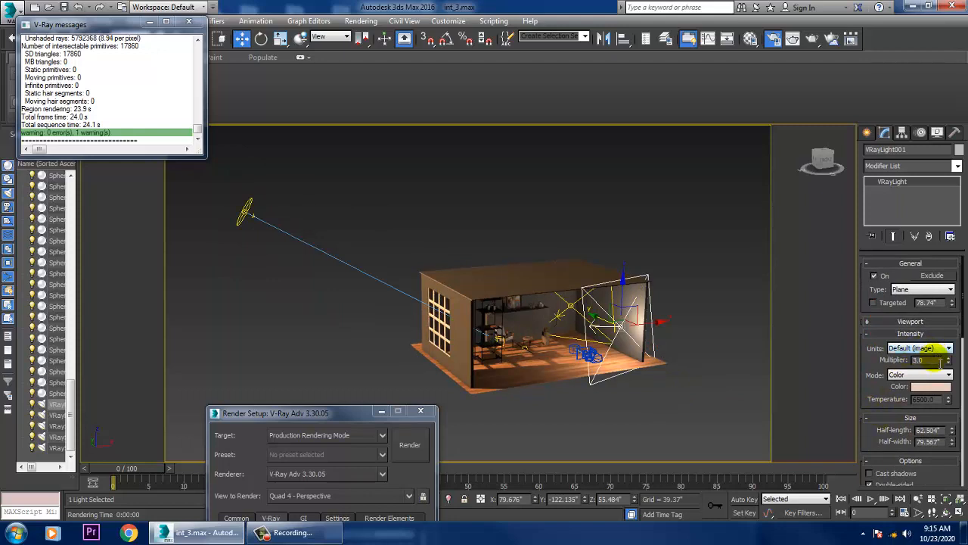
text(2)
key(Return)
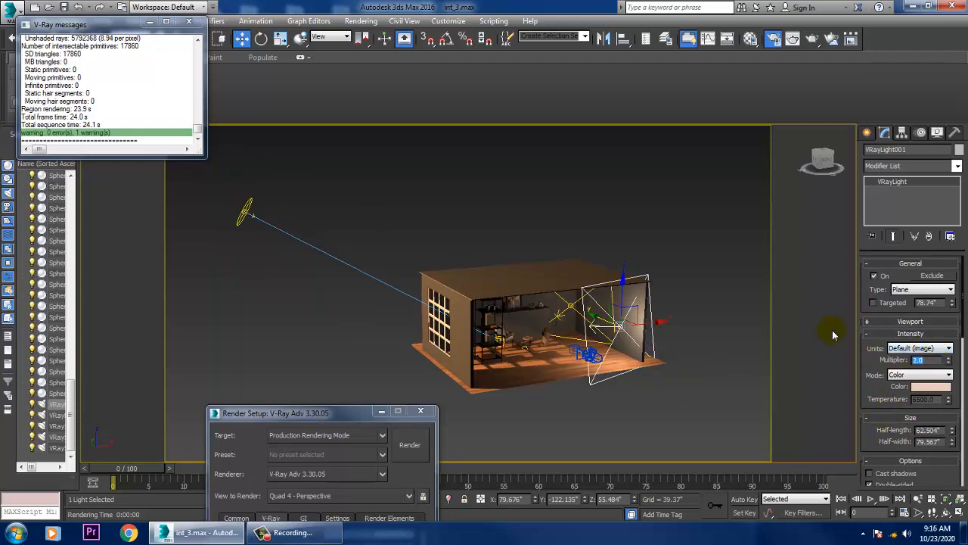
click(921, 387)
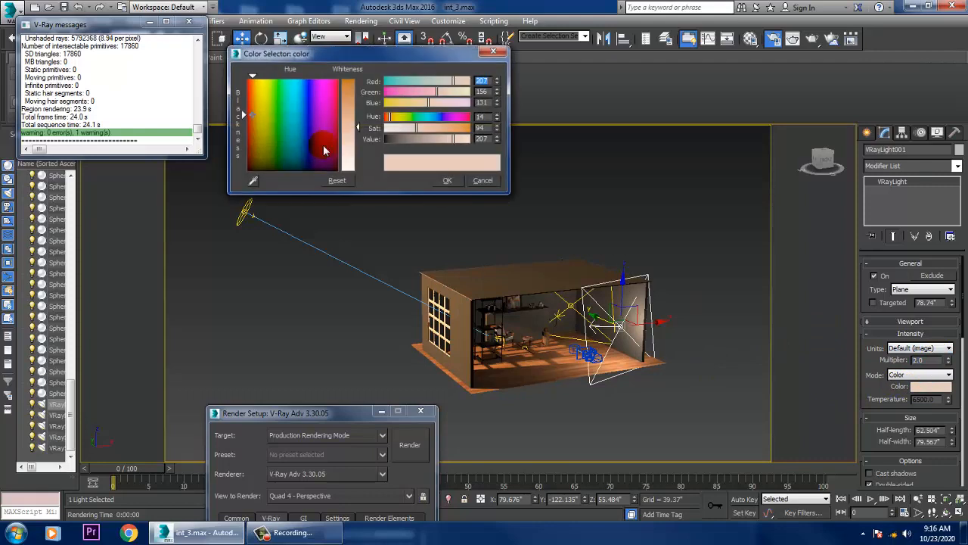
drag(350, 133, 358, 174)
click(446, 183)
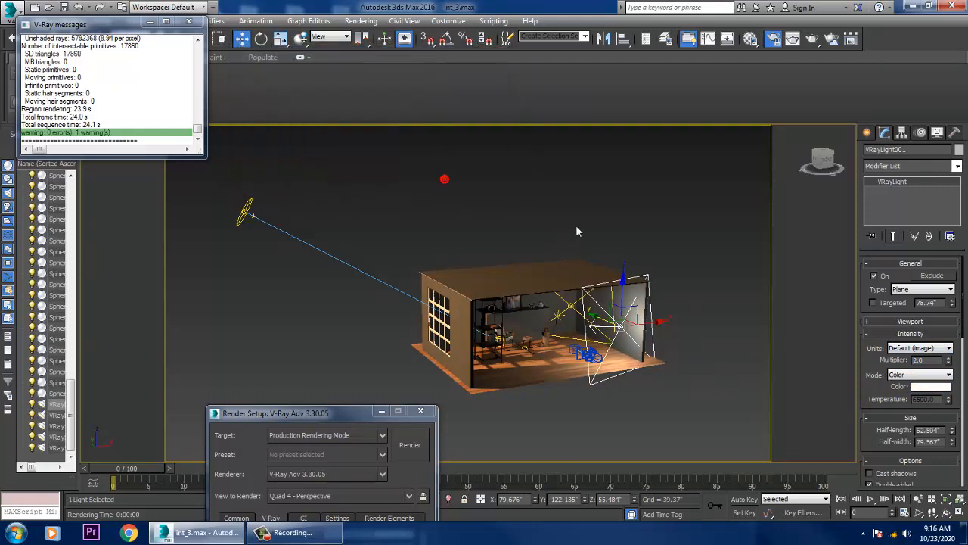
- Test-render the room from PhysCamera002 with the white plane light, cancelling the render and closing the frame buffer
click(597, 211)
key(c)
double_click(471, 185)
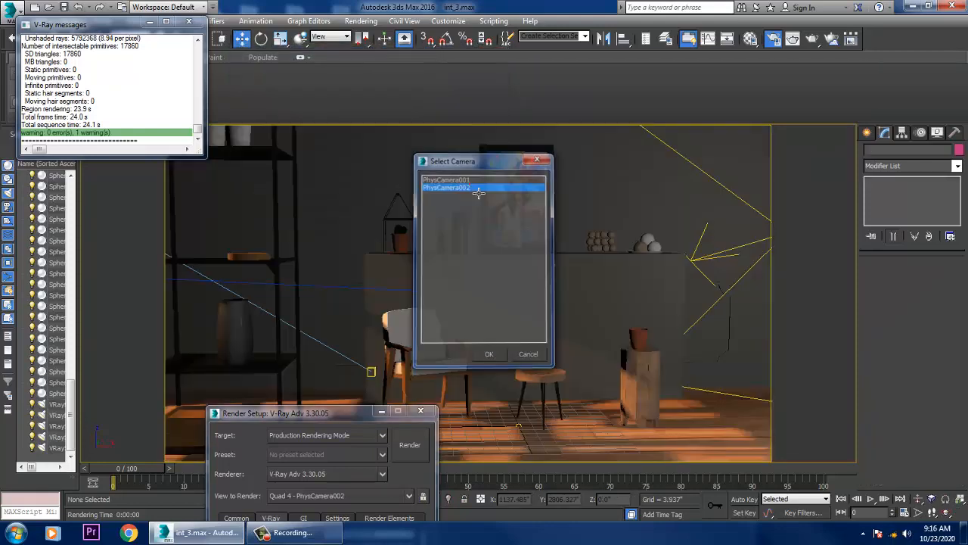
click(401, 443)
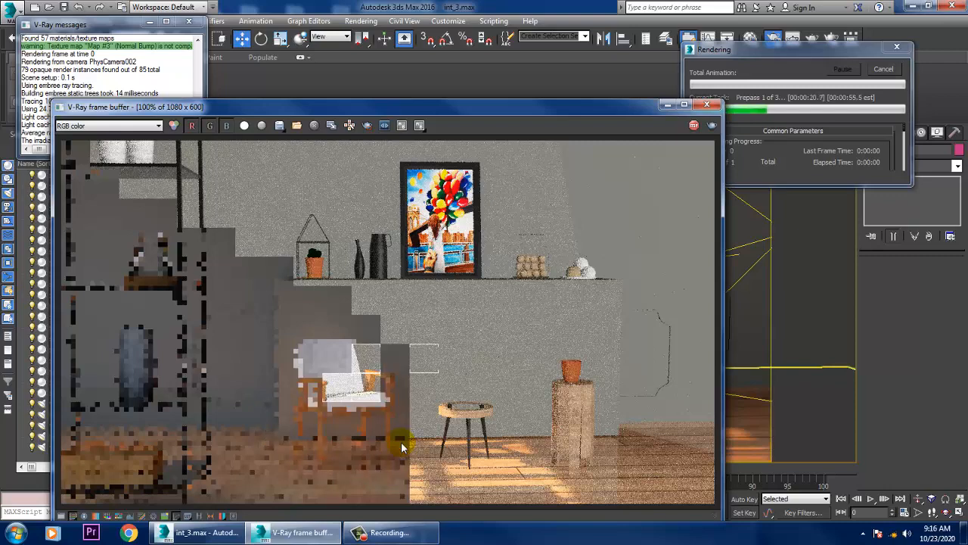
key(Escape)
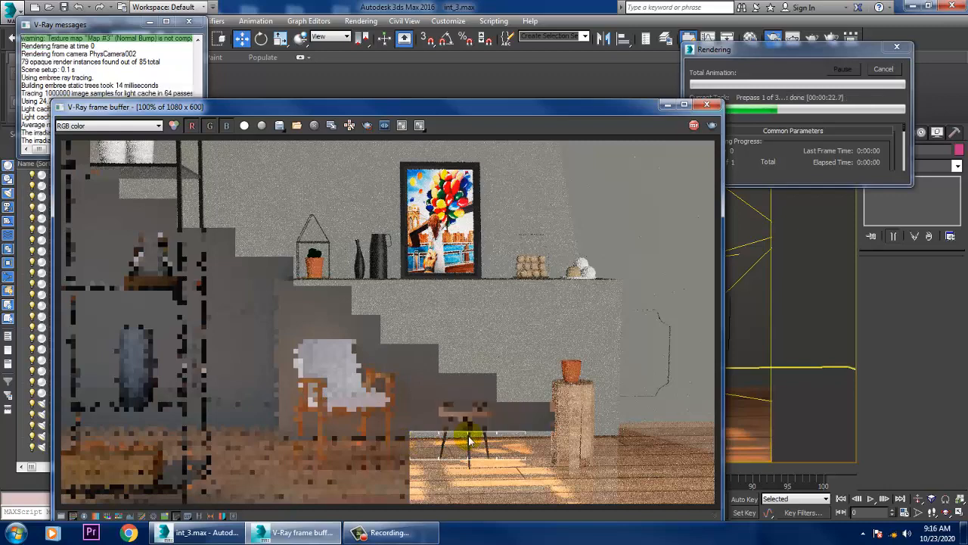
click(710, 105)
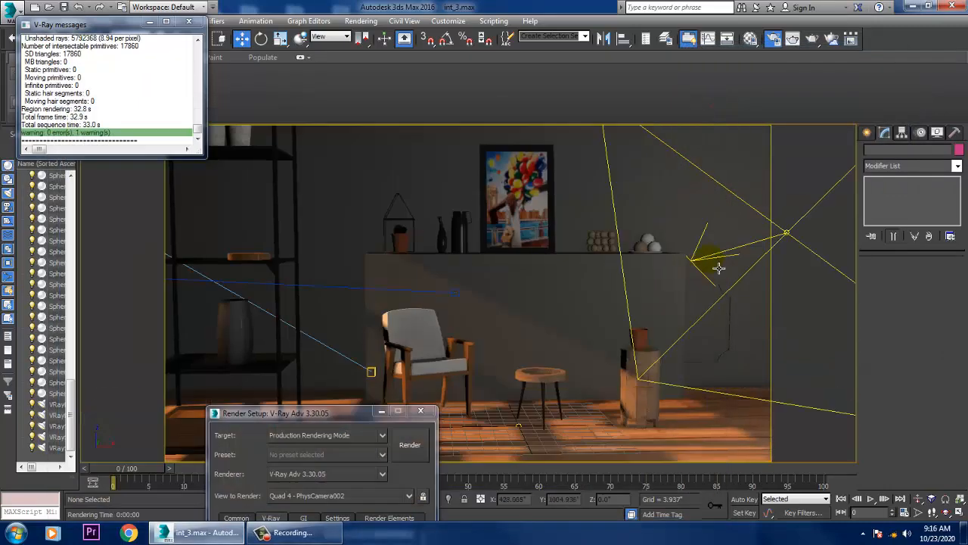
- In perspective view, scale VRayLight002 down and move it higher in the room, to about X 91.9" and Z 78.5"
click(702, 260)
key(p)
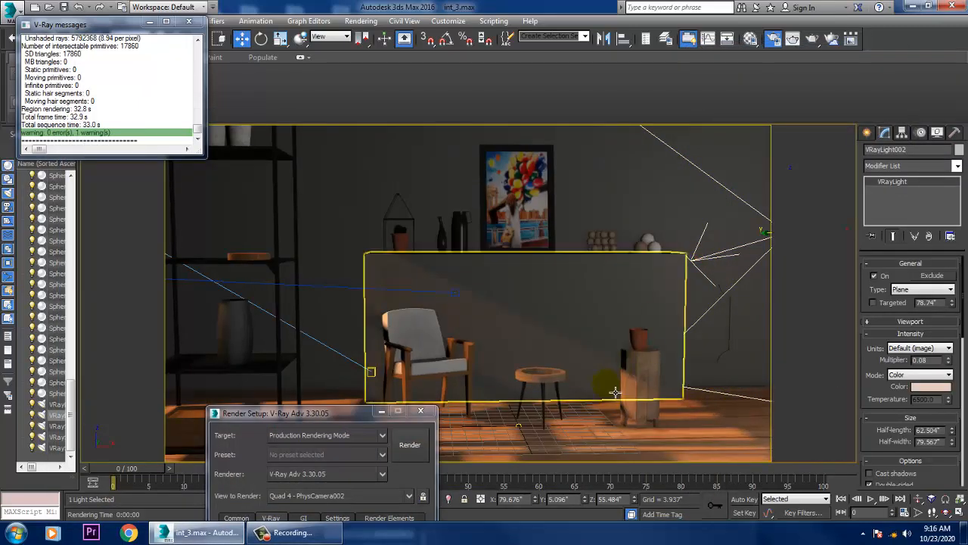
scroll(522, 430, down, 5)
alt+middle_drag(525, 433, 681, 333)
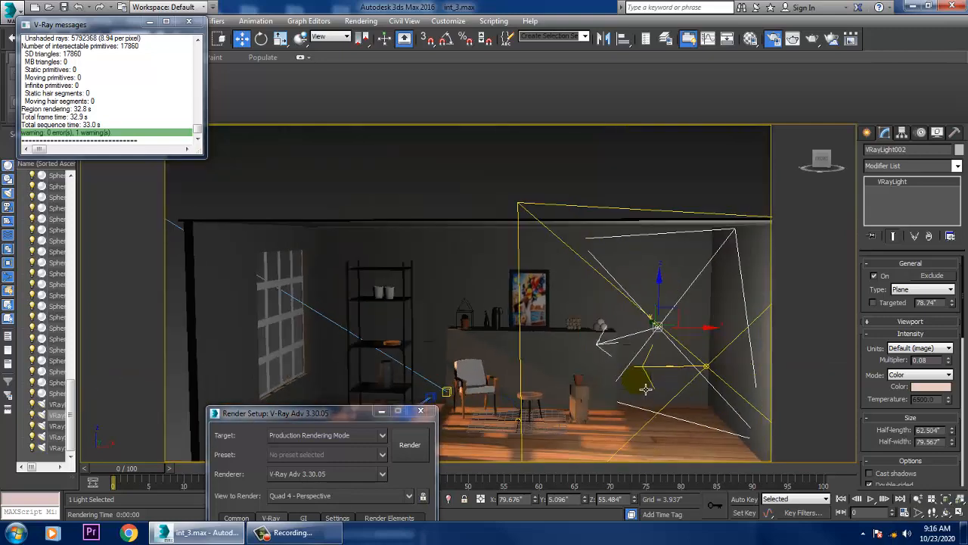
key(r)
drag(682, 337, 722, 332)
key(w)
alt+middle_drag(717, 328, 712, 318)
drag(690, 301, 693, 260)
alt+middle_drag(693, 259, 605, 341)
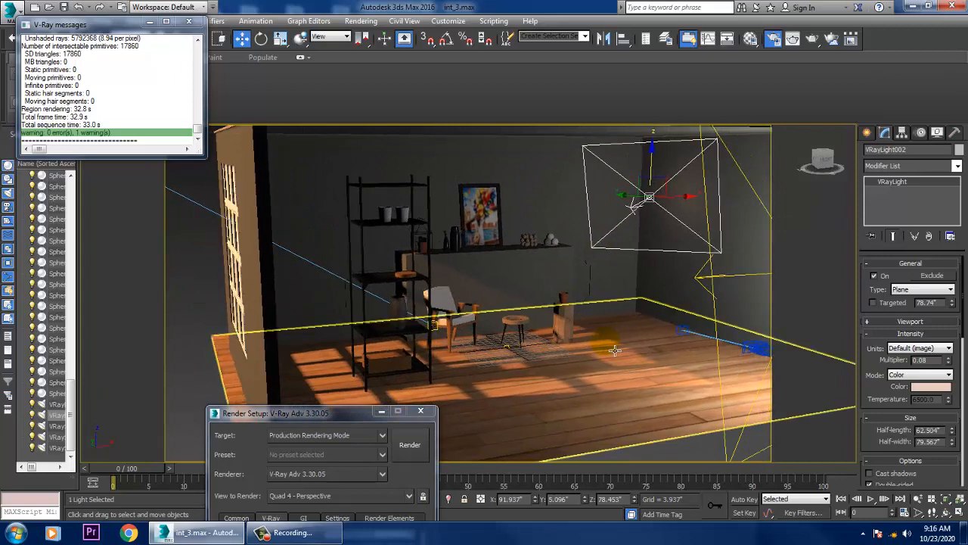
click(525, 180)
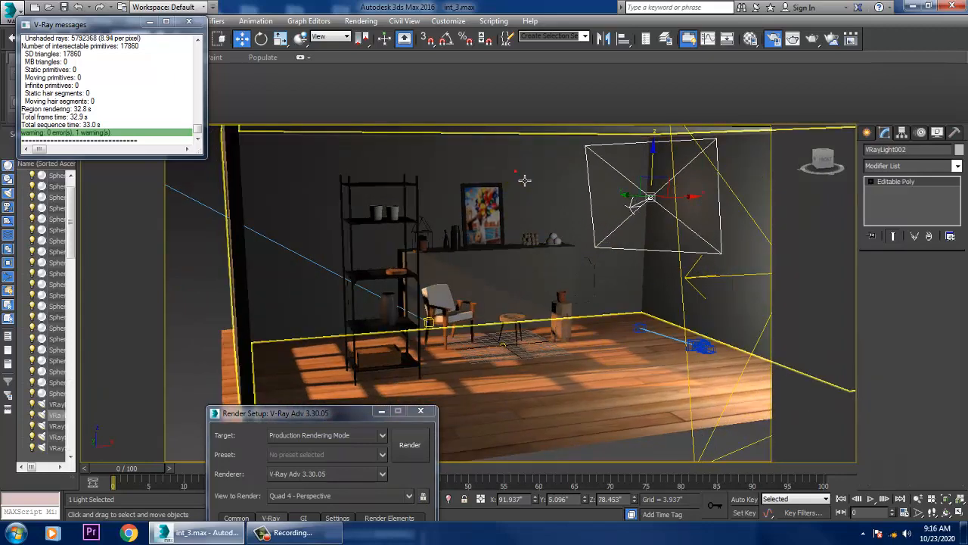
alt+middle_drag(524, 180, 619, 279)
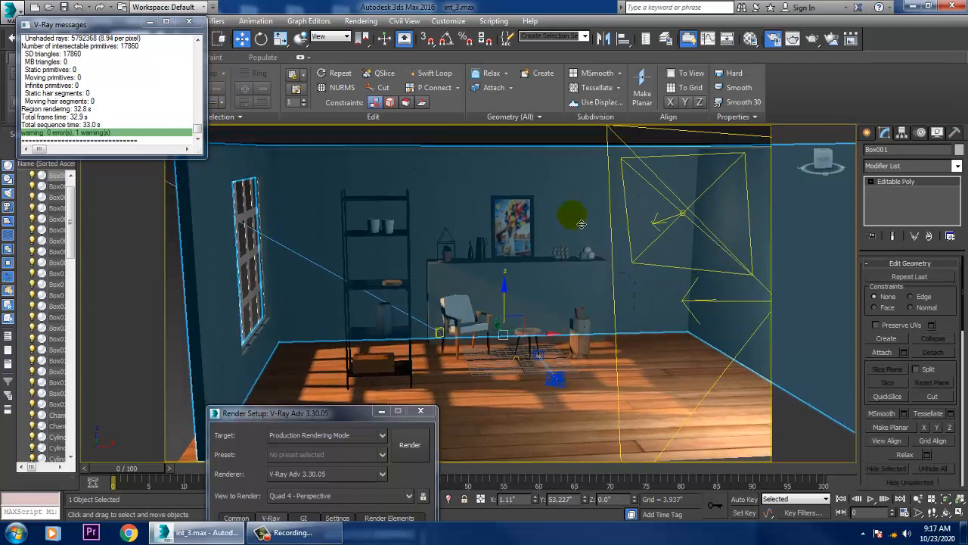
- From the PhysCamera002 view, open the diffuse color of sub-material Material #14 in 02 - Default and save the scene
key(m)
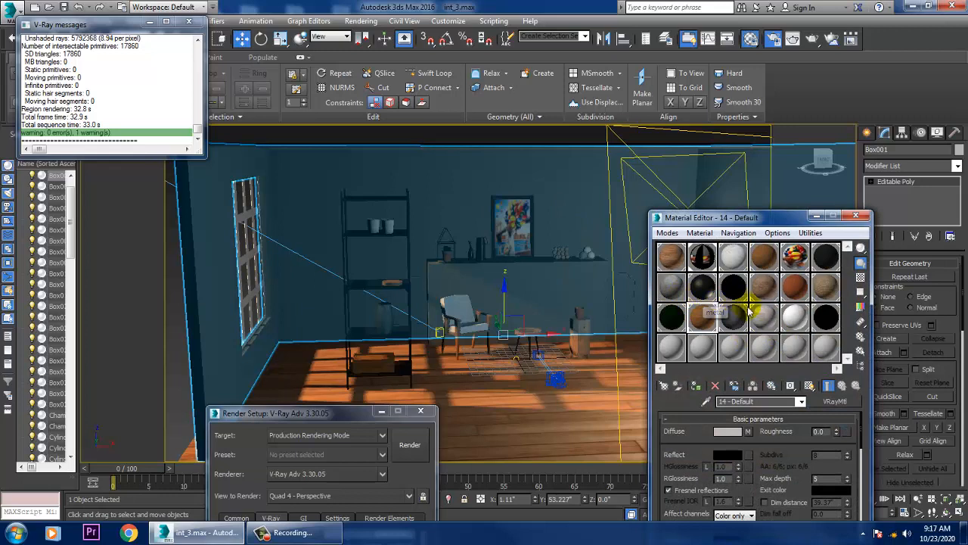
click(703, 257)
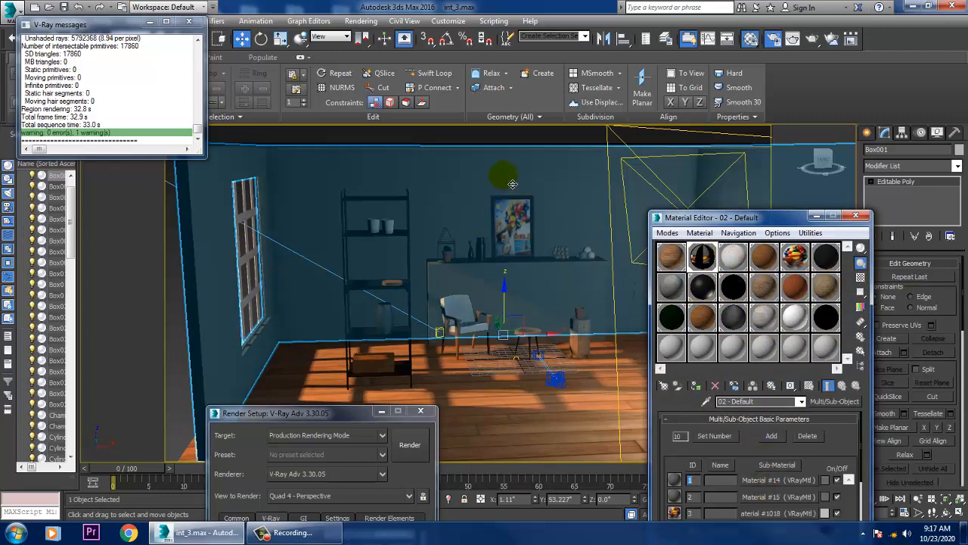
key(c)
double_click(463, 189)
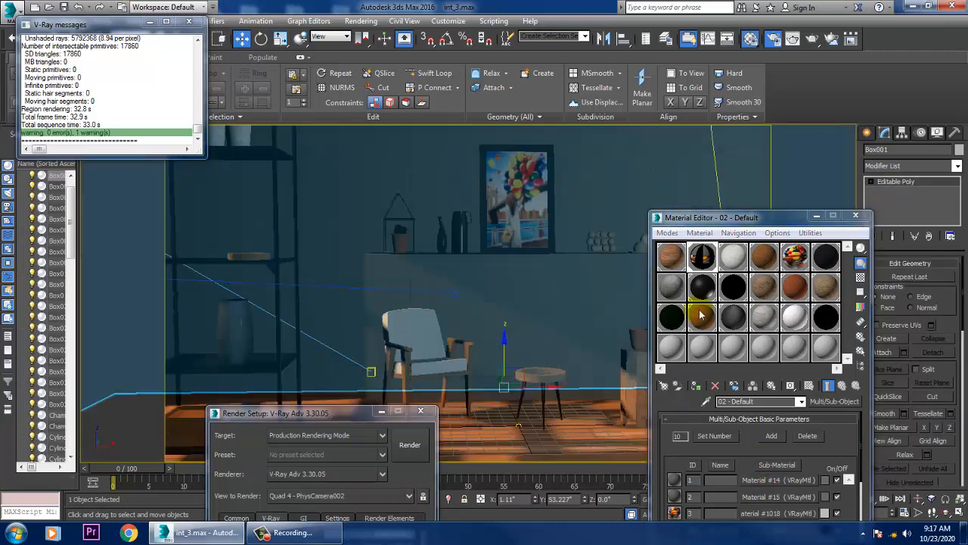
click(777, 481)
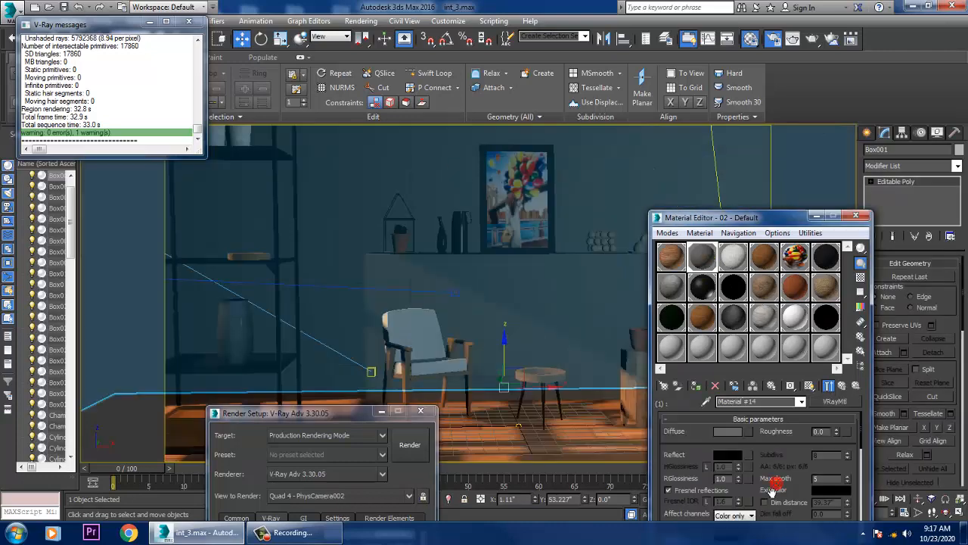
click(724, 435)
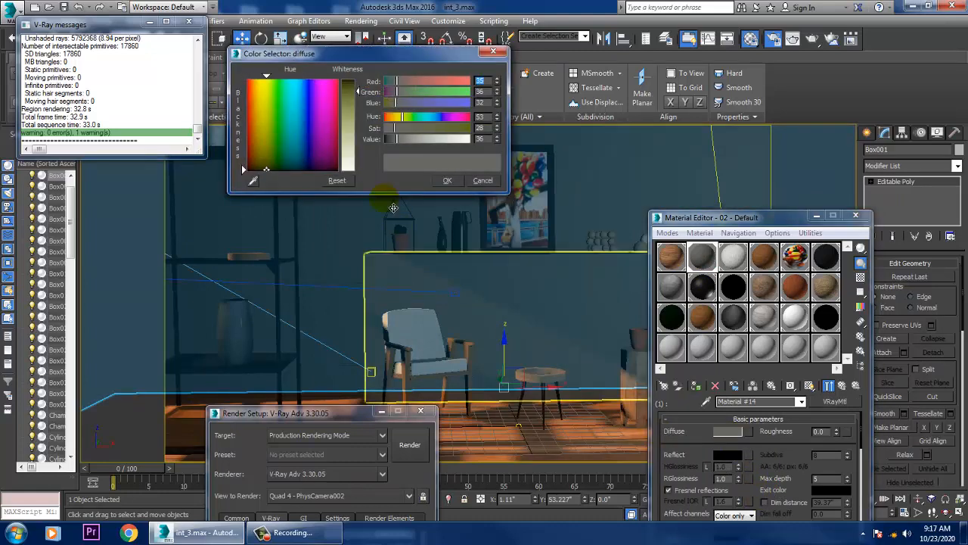
drag(416, 57, 713, 127)
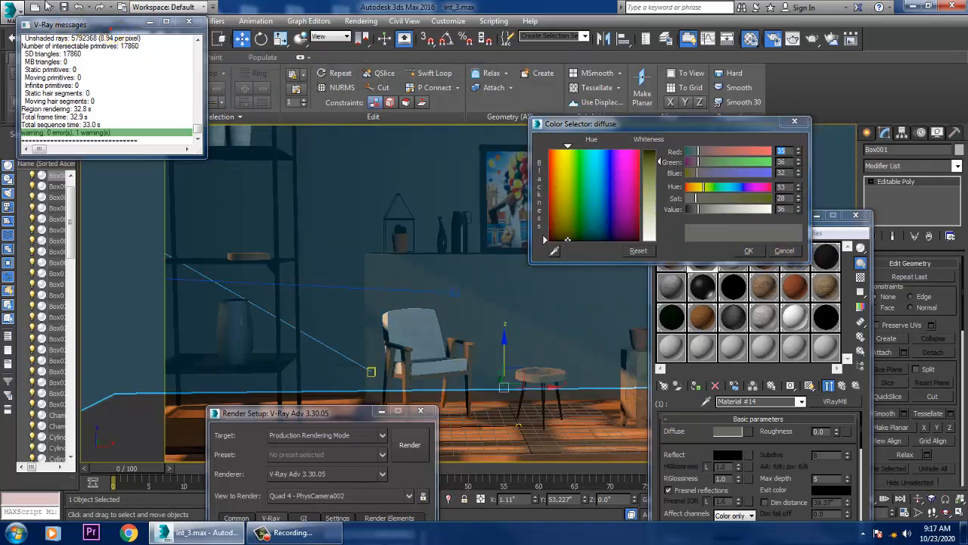
drag(105, 24, 115, 97)
click(64, 6)
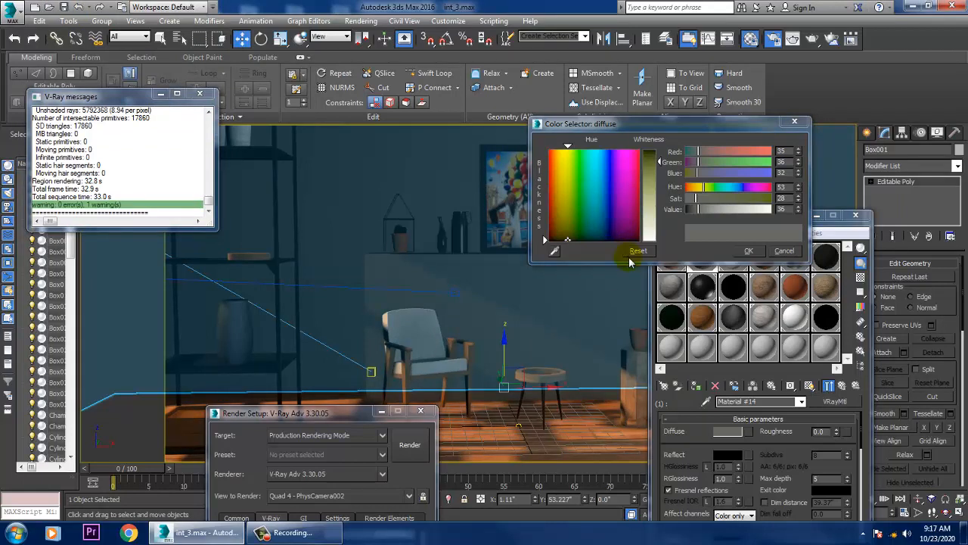
- Set Material #14's diffuse color to a pale blue, about RGB 112, 142, 179
drag(580, 200, 553, 192)
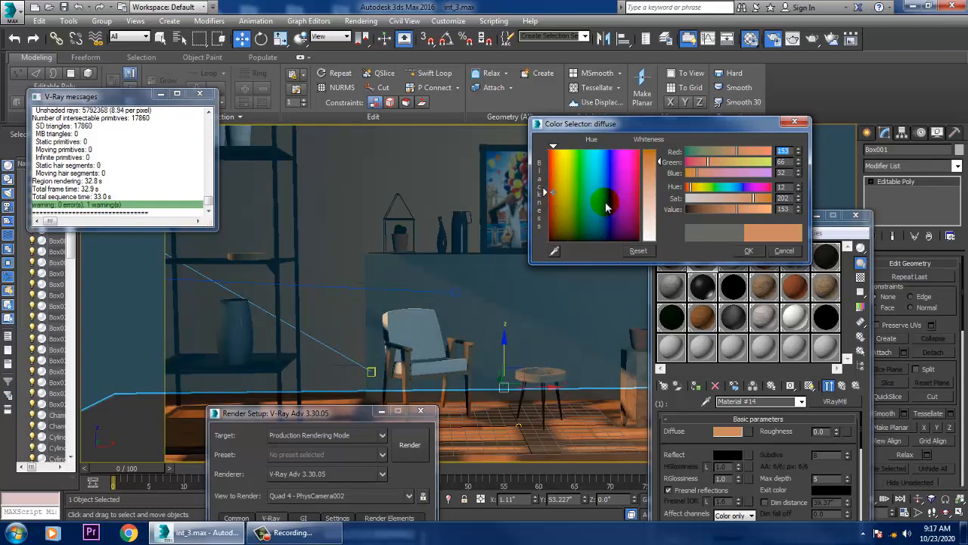
mouse_move(604, 202)
mouse_down()
mouse_move(595, 201)
mouse_move(606, 181)
mouse_move(585, 177)
mouse_move(592, 212)
mouse_move(592, 202)
mouse_move(622, 198)
mouse_move(604, 198)
mouse_up()
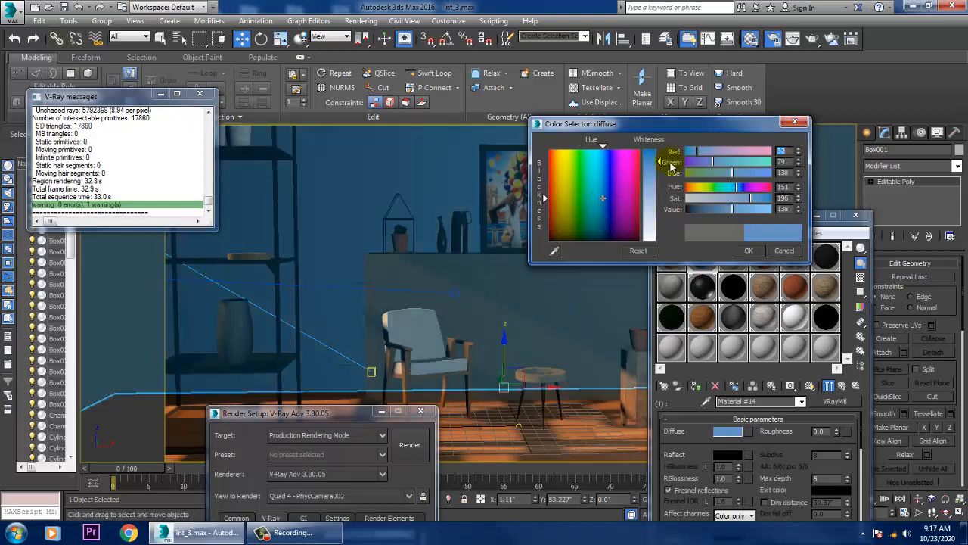
drag(649, 162, 649, 193)
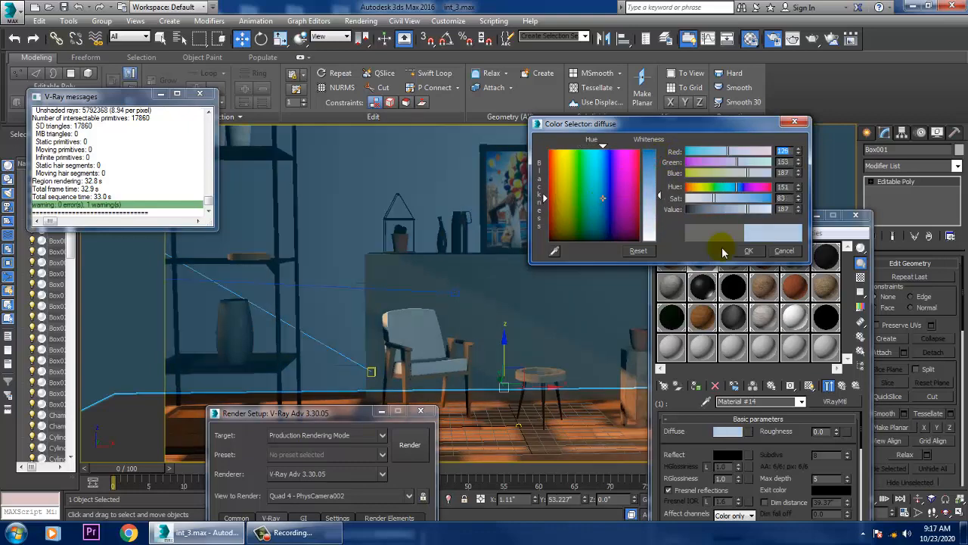
click(749, 251)
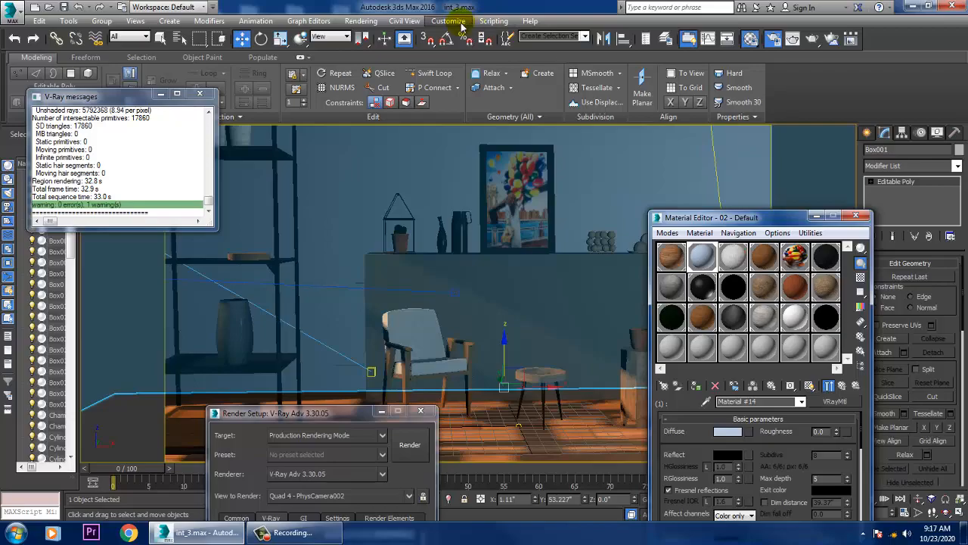
- Test-render the camera view with the pale blue walls, stopping the render and closing the frame buffer
click(371, 21)
click(380, 32)
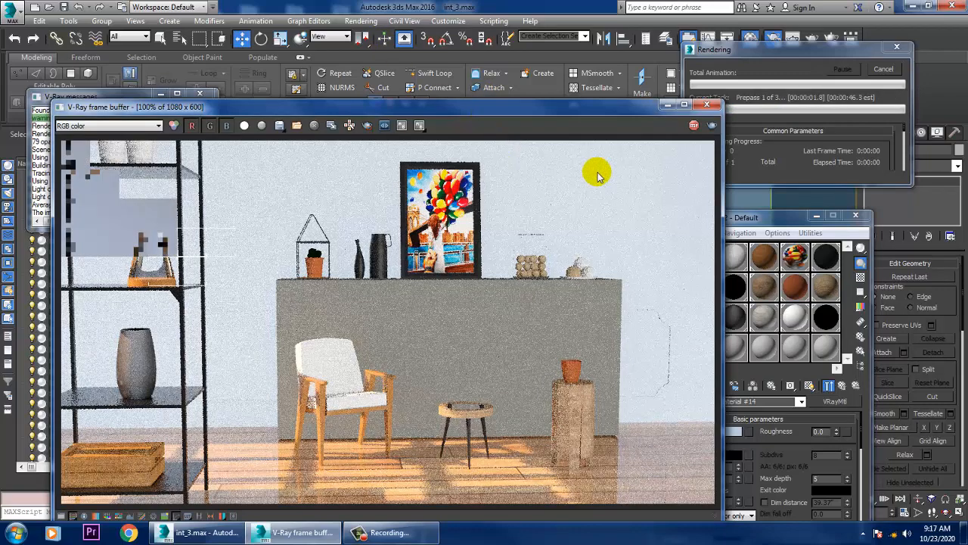
click(694, 124)
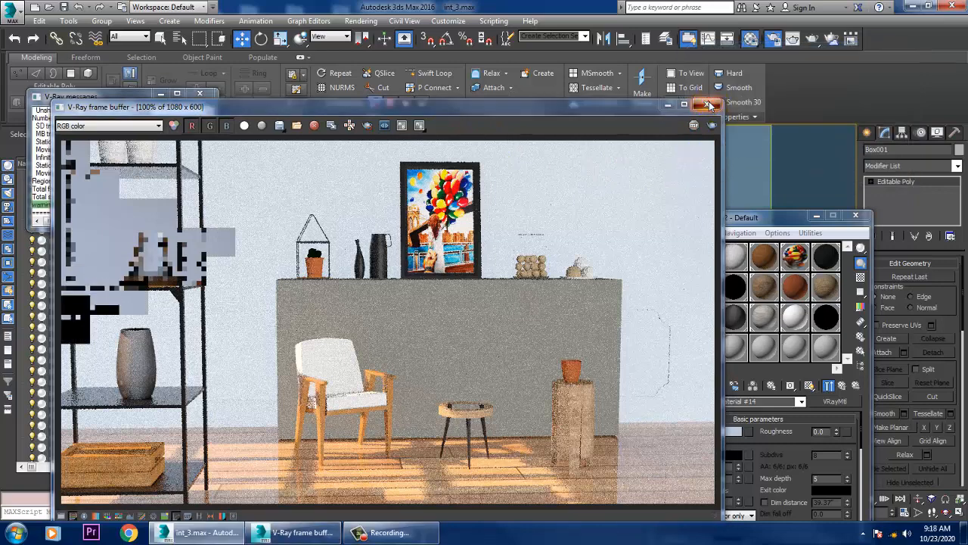
click(709, 105)
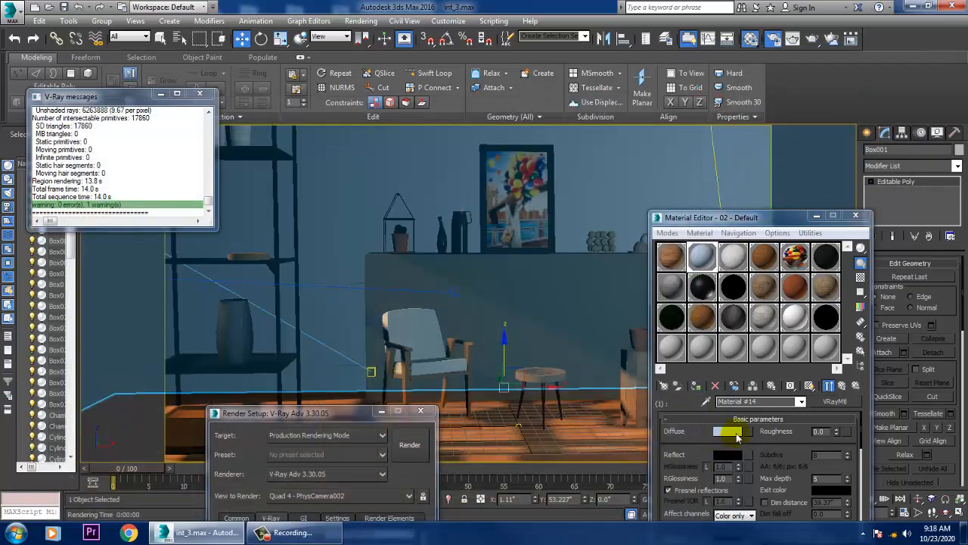
- Deepen Material #14's diffuse blue by lowering its whiteness, to about RGB 84, 120, 164
click(728, 431)
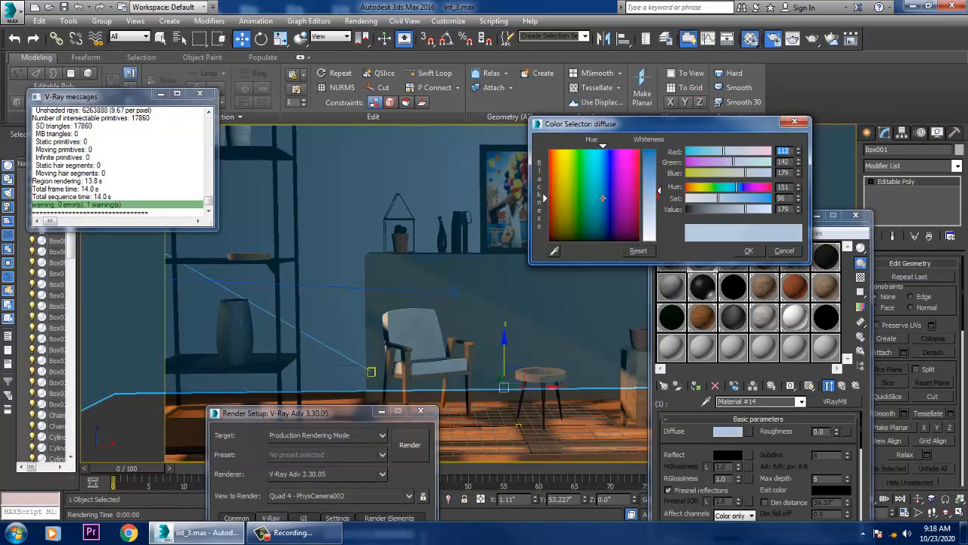
drag(655, 180, 655, 180)
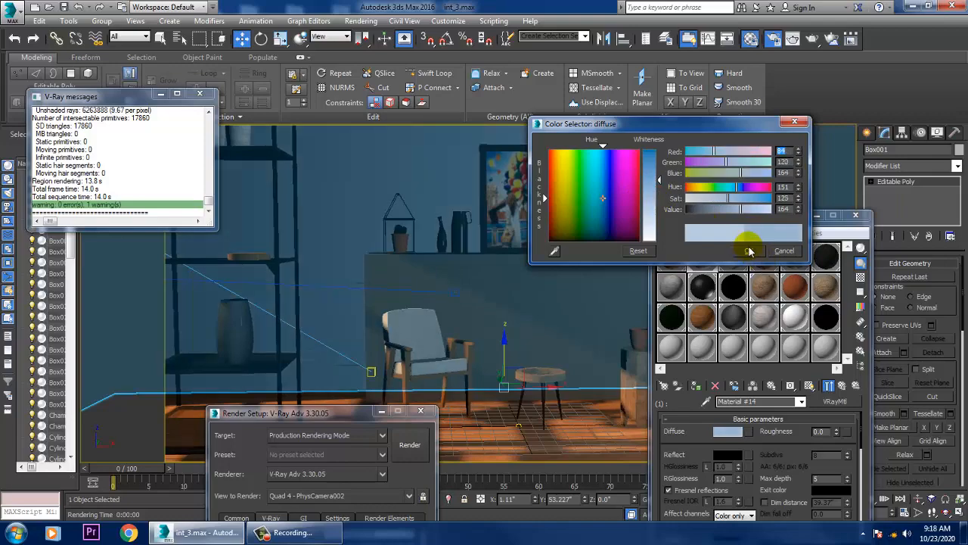
click(749, 252)
- Test-render the room with the deeper blue walls, cancelling the render and closing the frame buffer
click(363, 22)
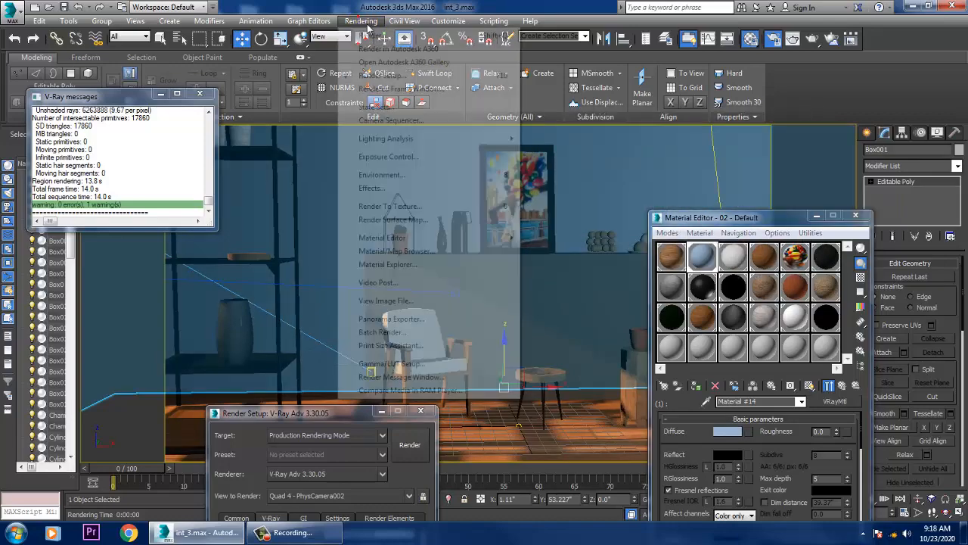
click(379, 35)
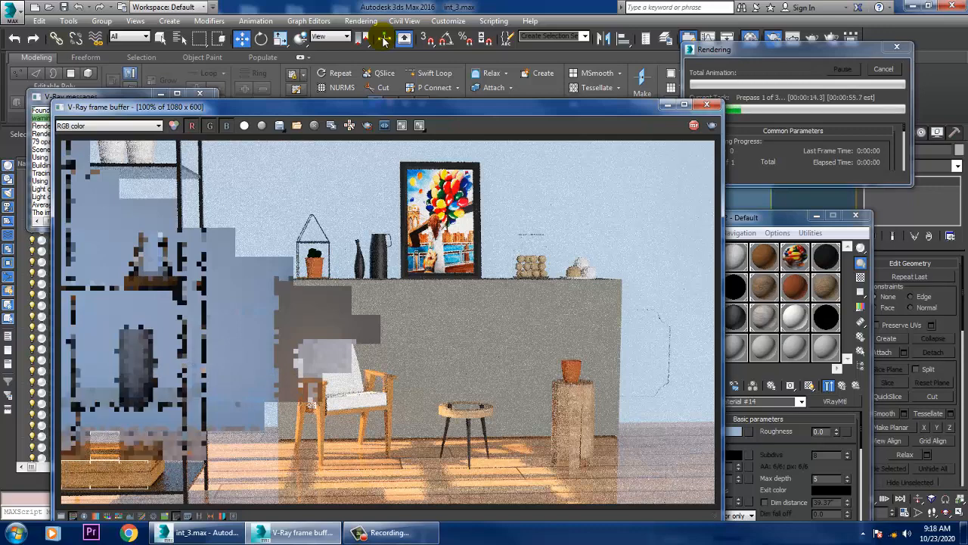
key(Escape)
click(706, 103)
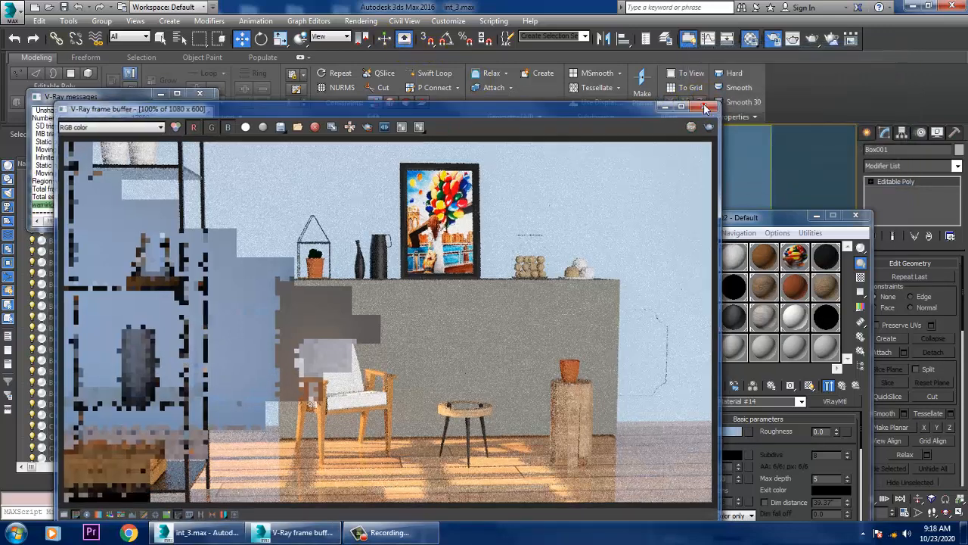
- Change Material #14's diffuse color to a light peach, about RGB 213, 147, 111
click(737, 435)
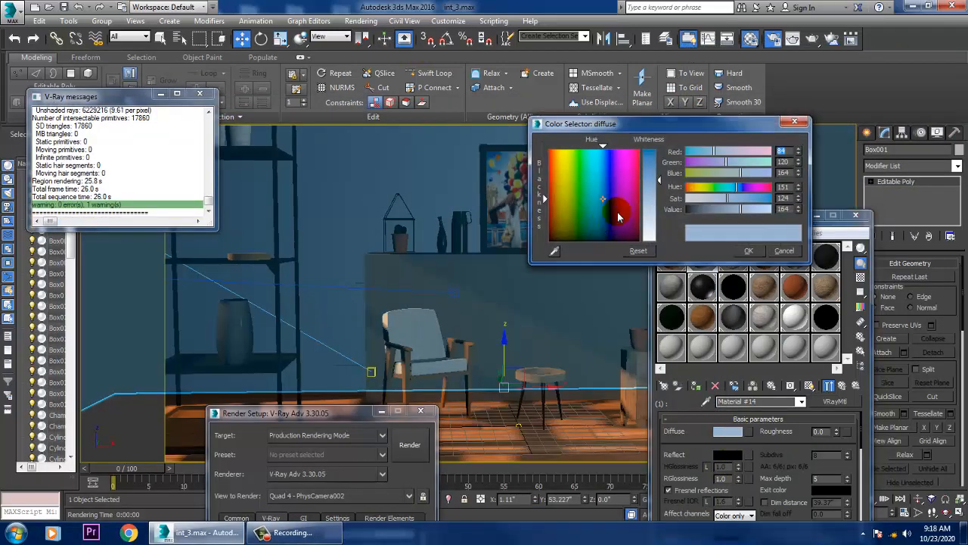
drag(586, 209, 568, 199)
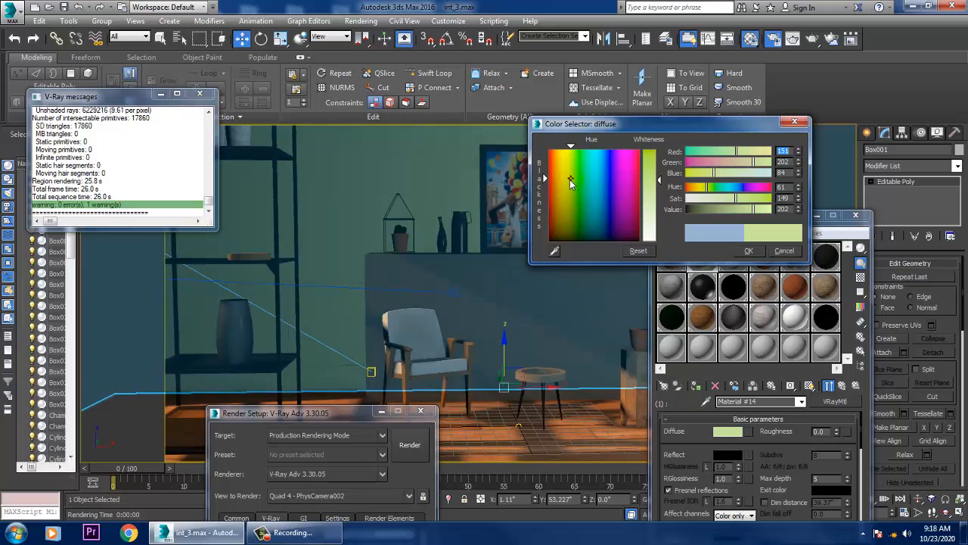
drag(562, 179, 555, 176)
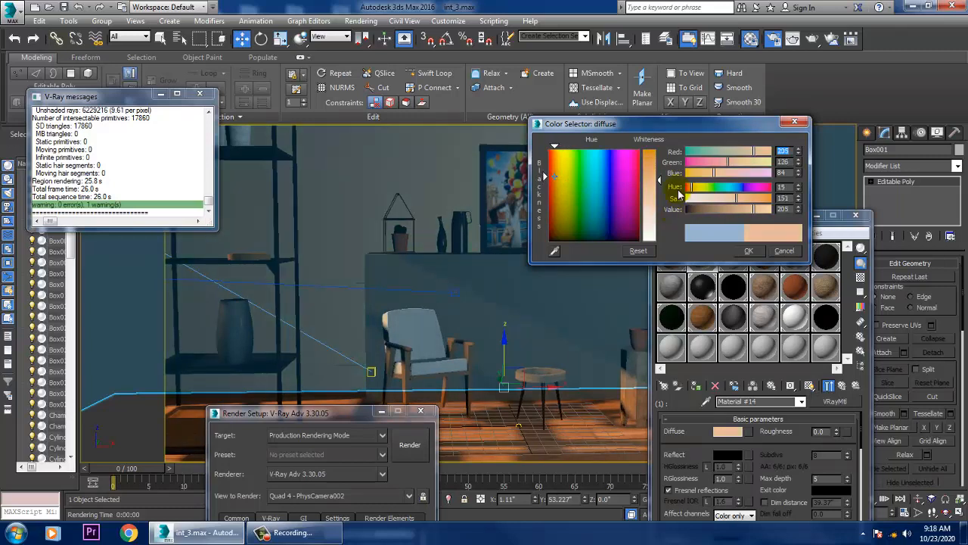
click(659, 177)
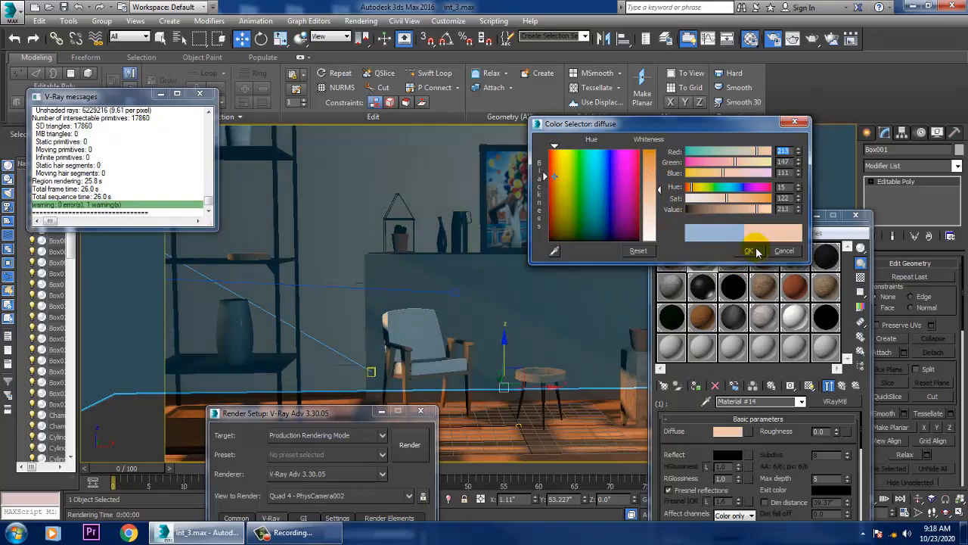
click(750, 251)
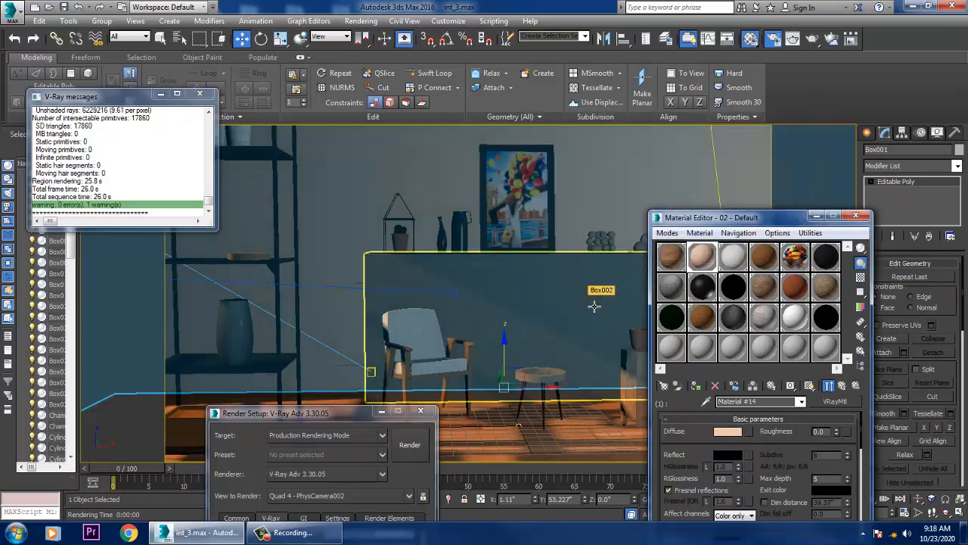
- Try to assign the peach material to the low wall Box002 behind the chair, and turn on its shaded viewport display
click(594, 306)
click(698, 387)
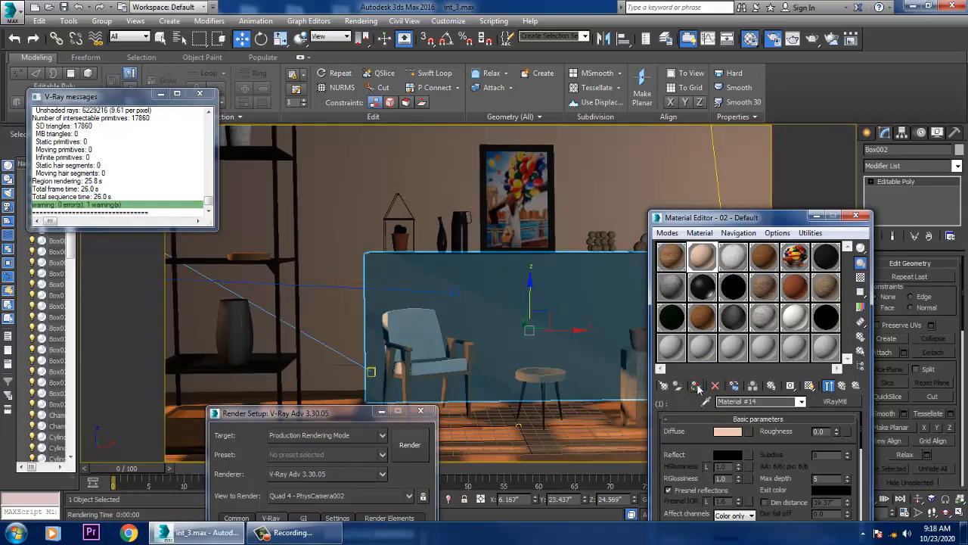
click(697, 387)
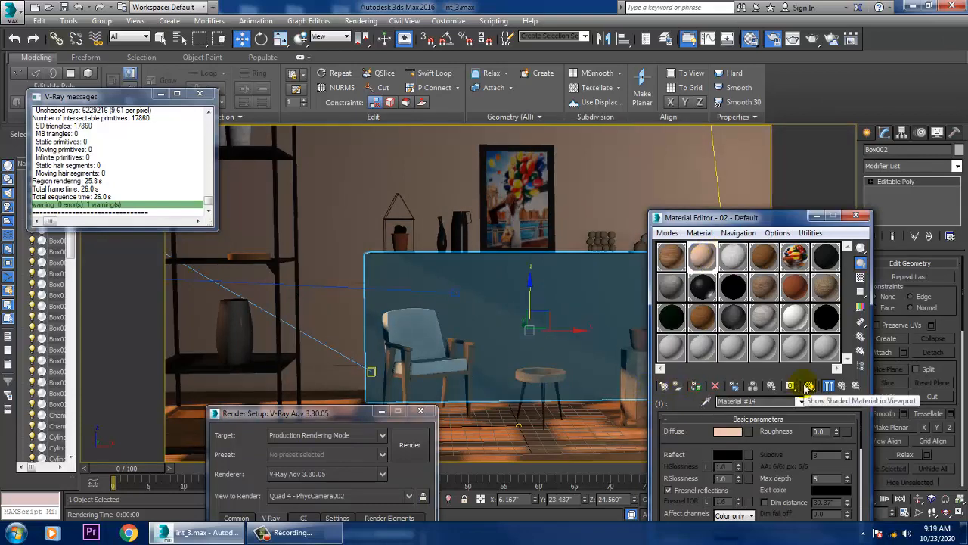
click(809, 386)
click(492, 281)
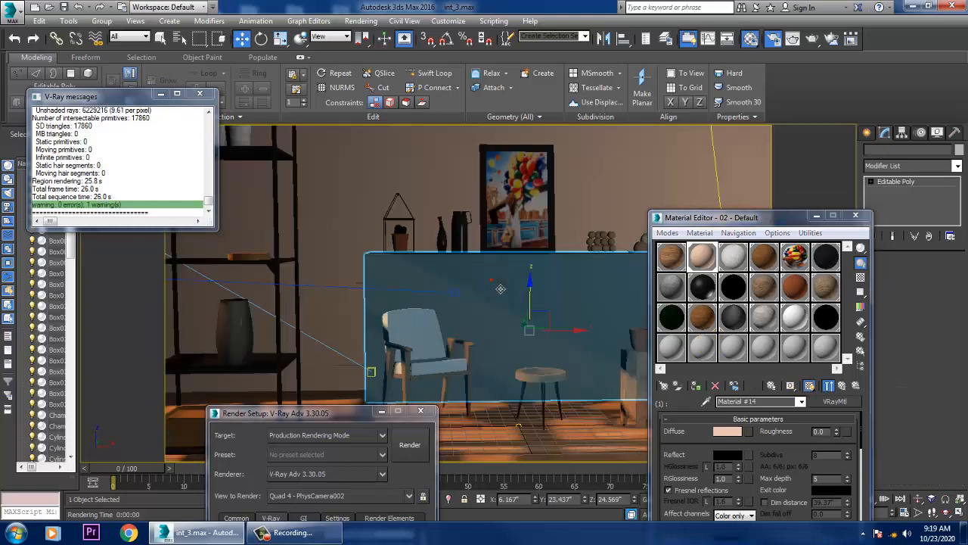
click(344, 168)
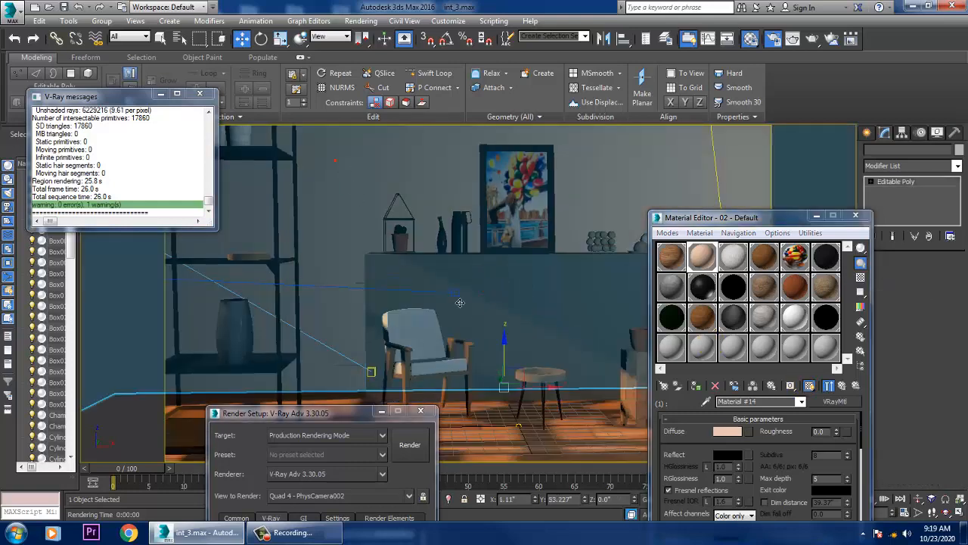
click(489, 298)
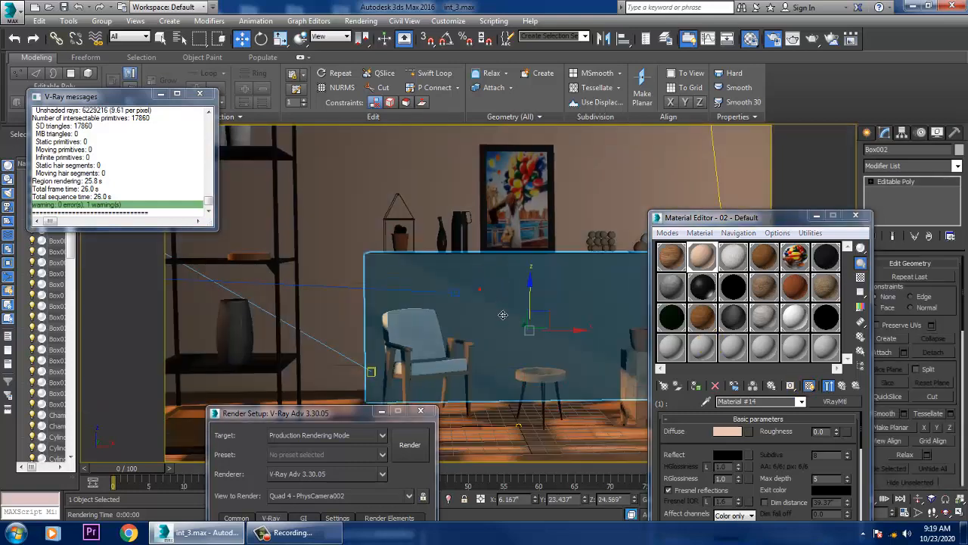
click(696, 387)
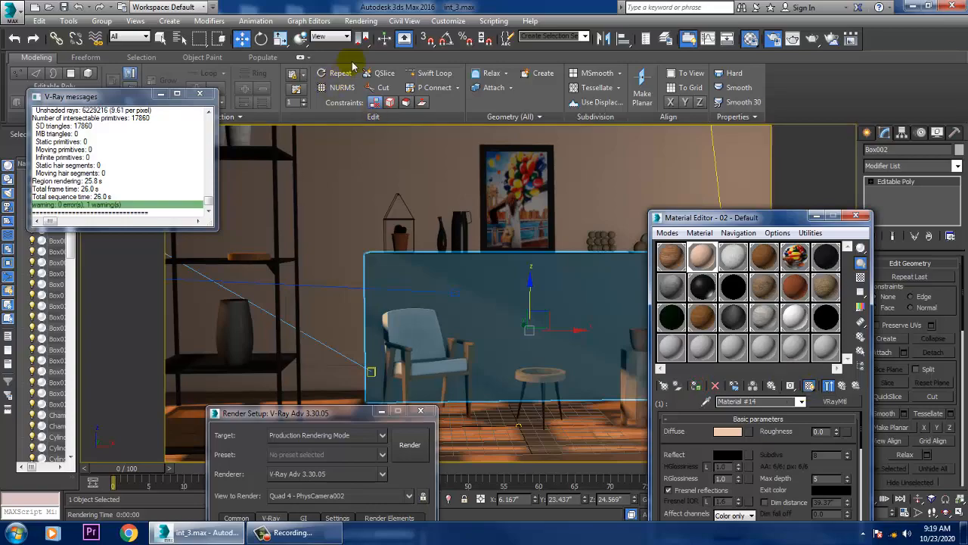
- Test-render the room from PhysCamera002 with the peach wall material
click(360, 21)
click(383, 36)
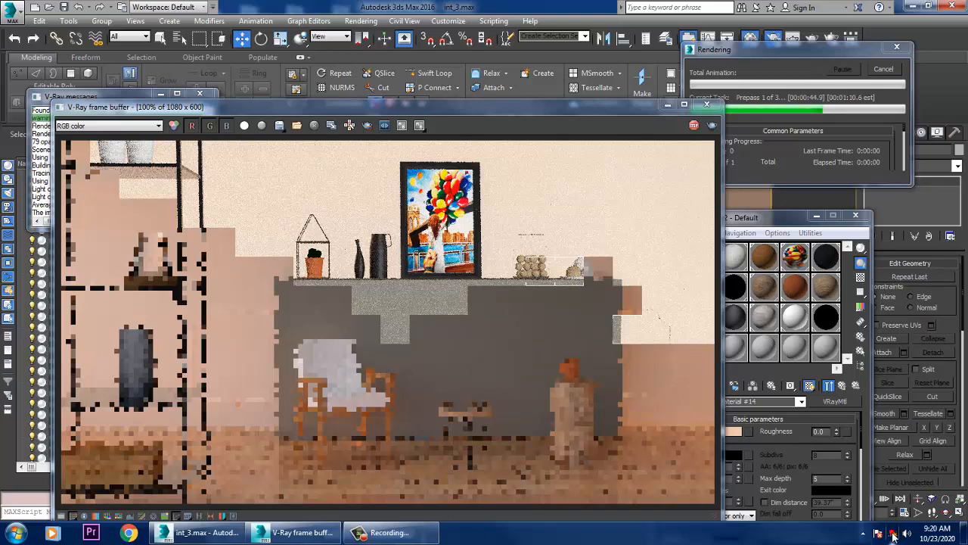
- Open the list of available wireless networks and refresh it
click(893, 533)
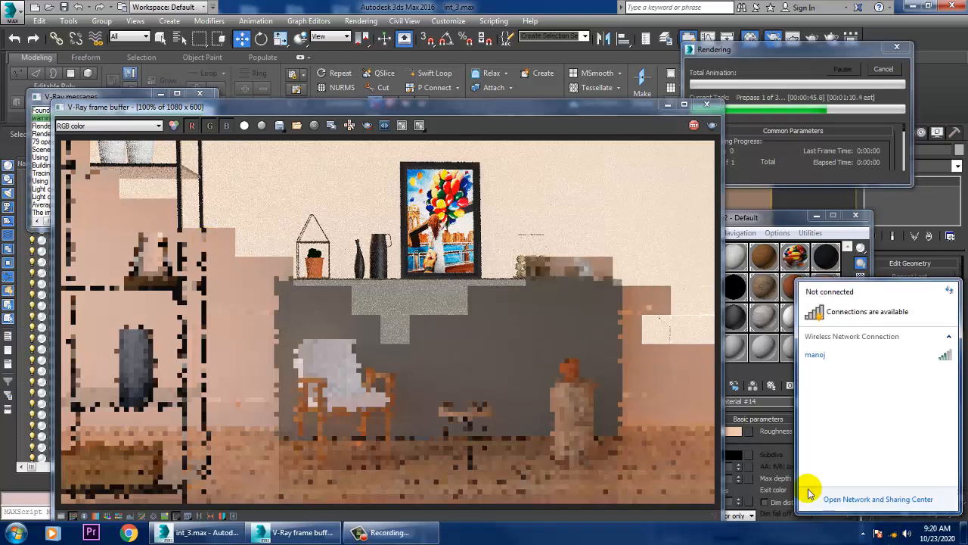
click(949, 291)
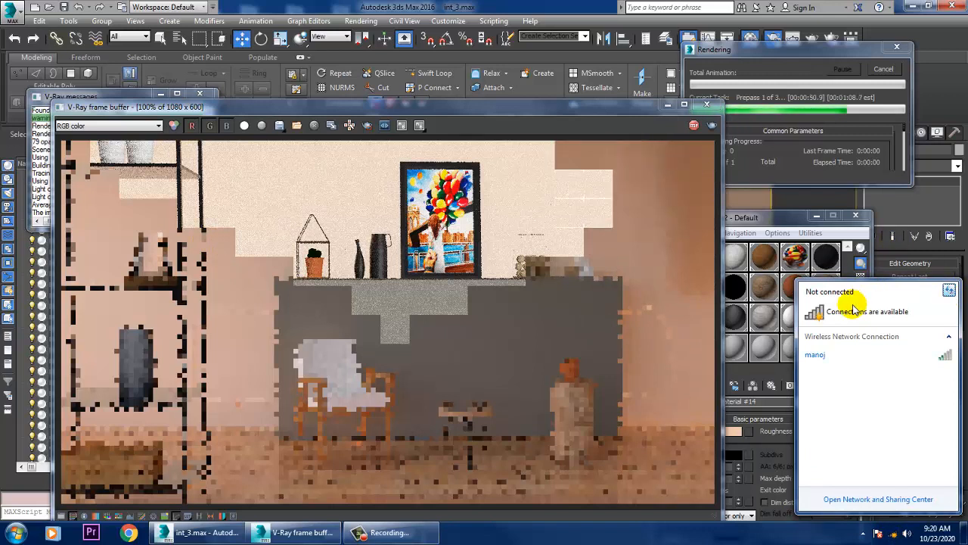
click(950, 290)
click(950, 290)
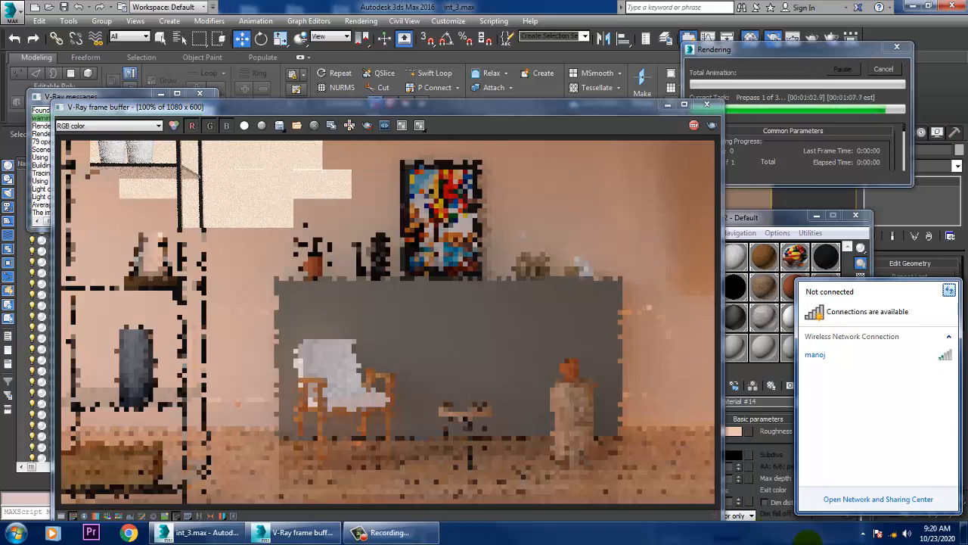
click(893, 533)
click(894, 533)
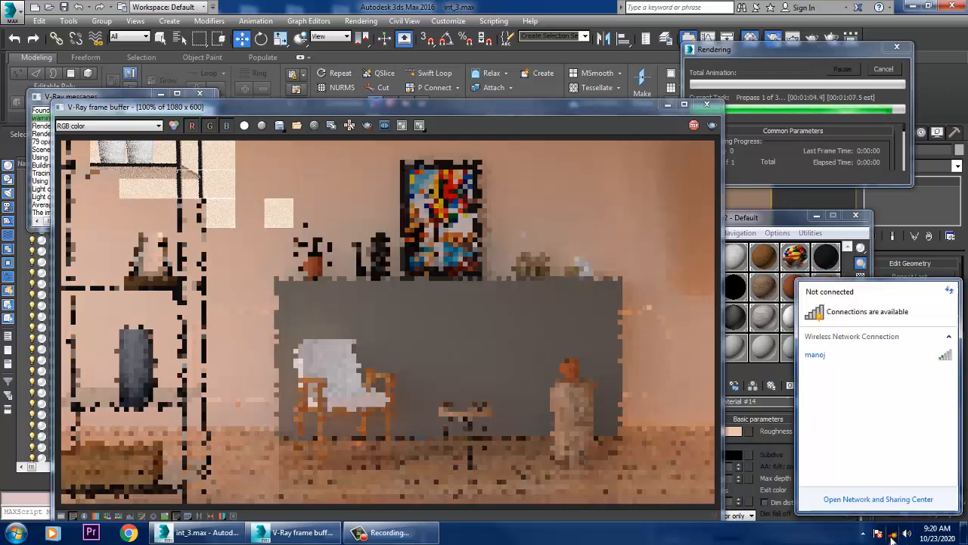
- Refresh the wireless network list and try to drop the pending connection to the iPhone network
click(949, 291)
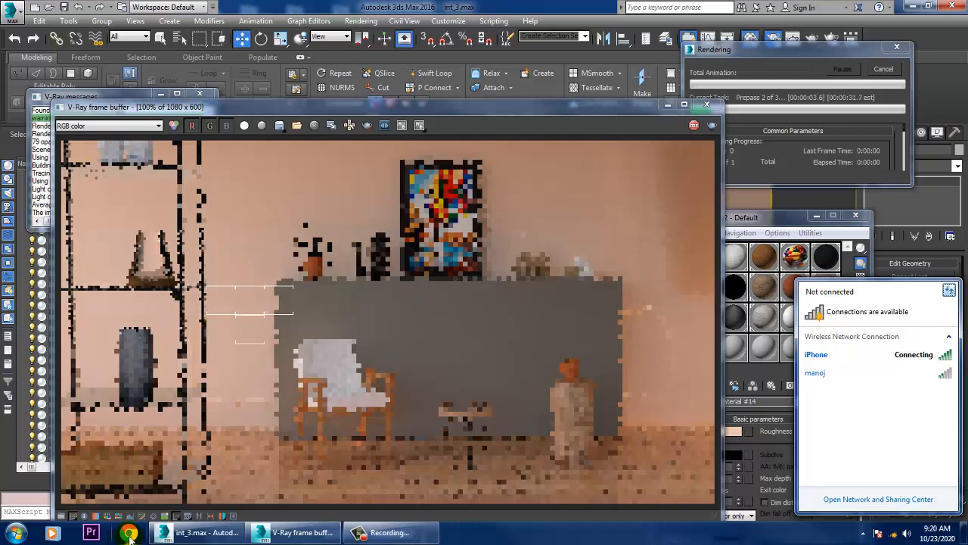
click(408, 353)
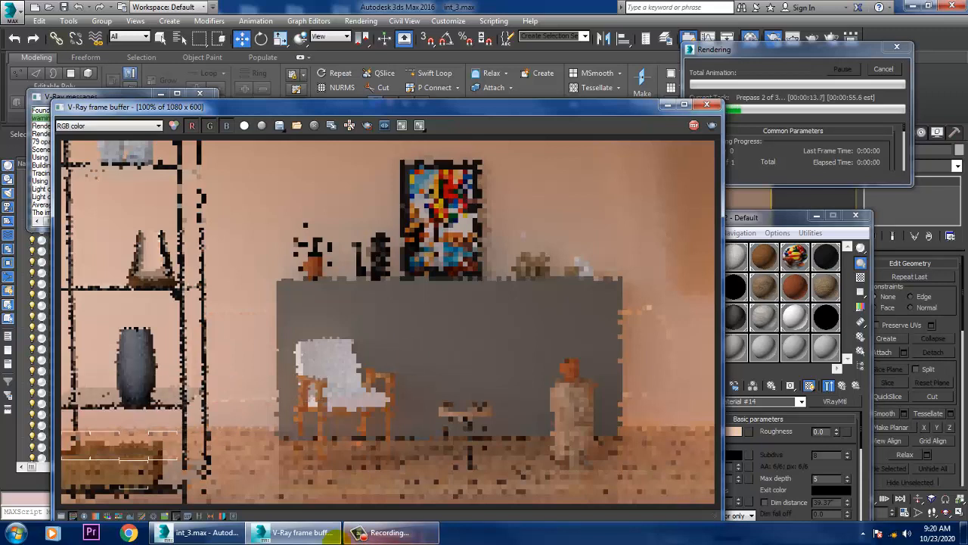
click(893, 534)
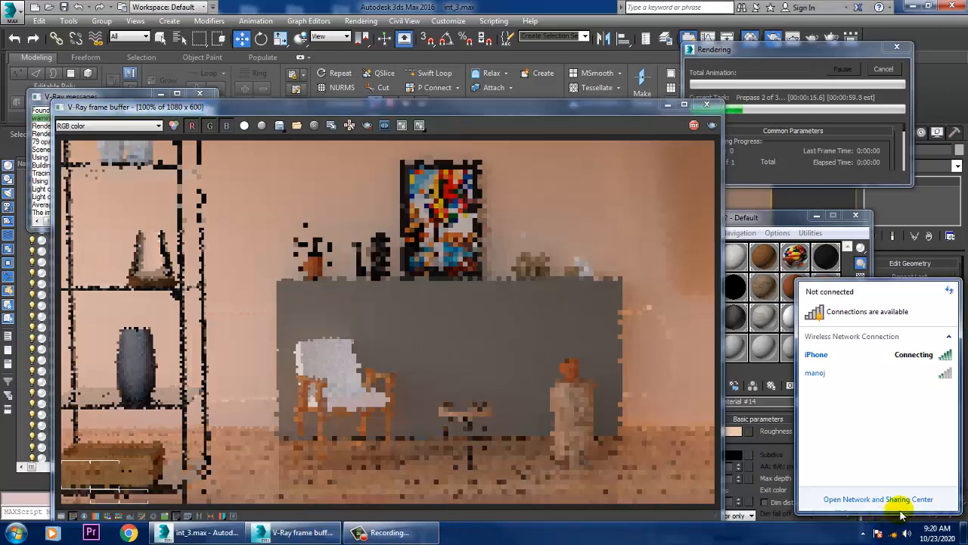
click(923, 361)
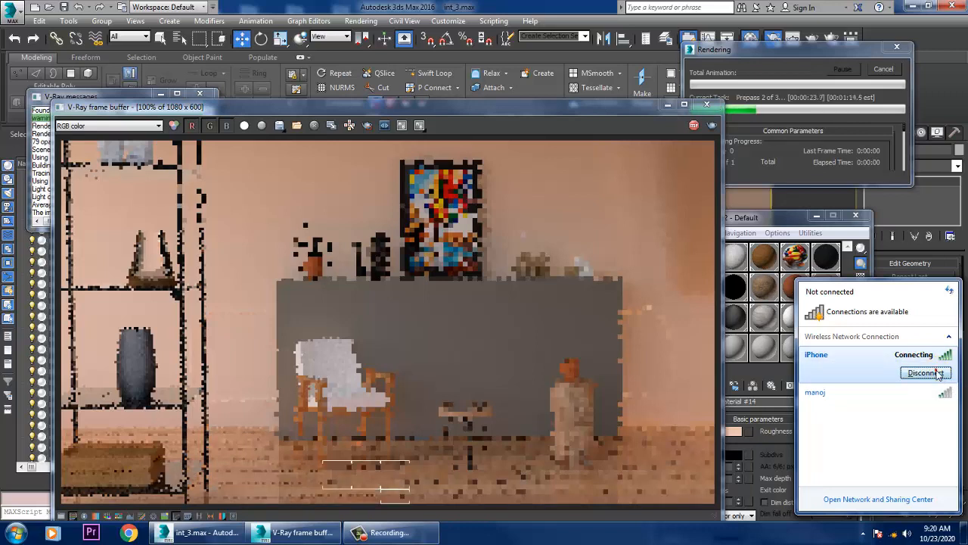
click(932, 372)
click(547, 317)
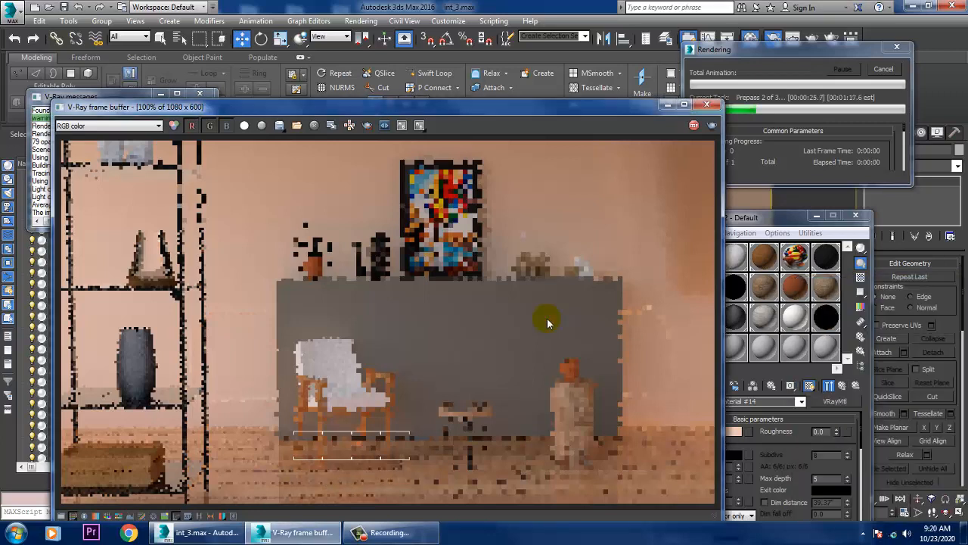
- Stop the running test render and lighten Material #14's diffuse color to a pale peach, about RGB 227, 183, 159
key(Escape)
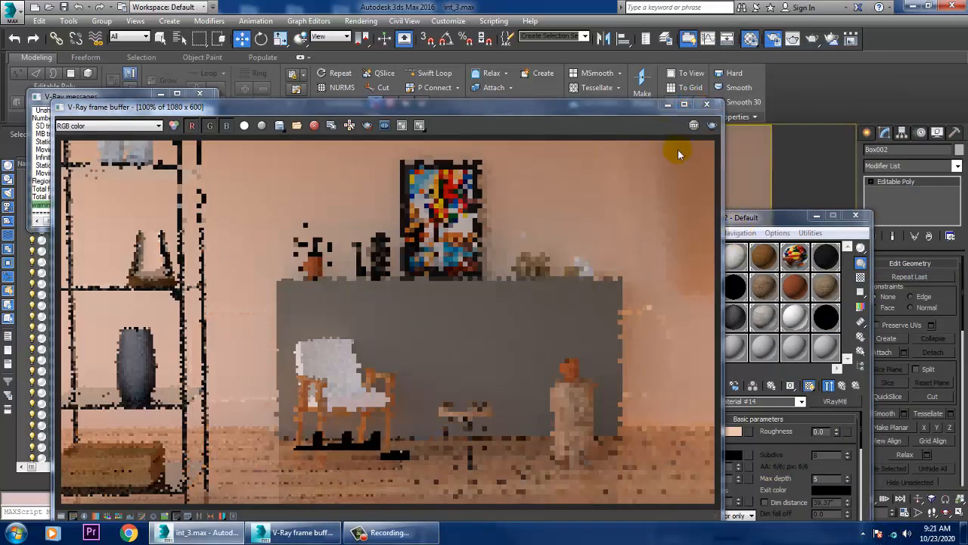
click(664, 105)
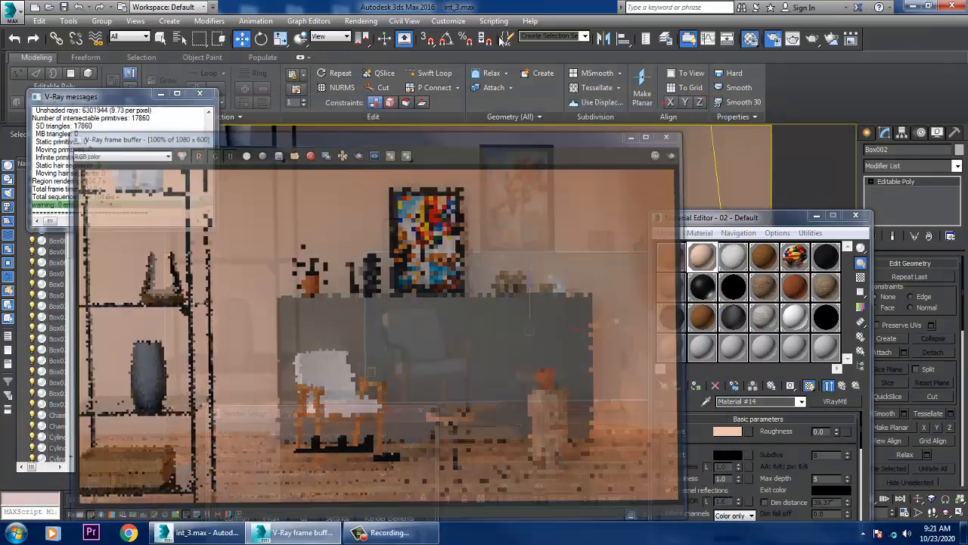
double_click(703, 259)
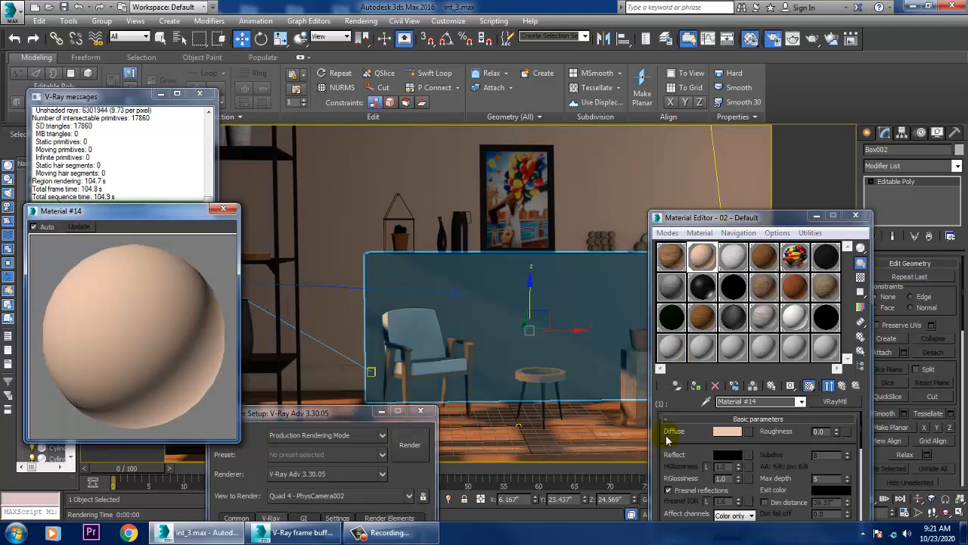
click(728, 432)
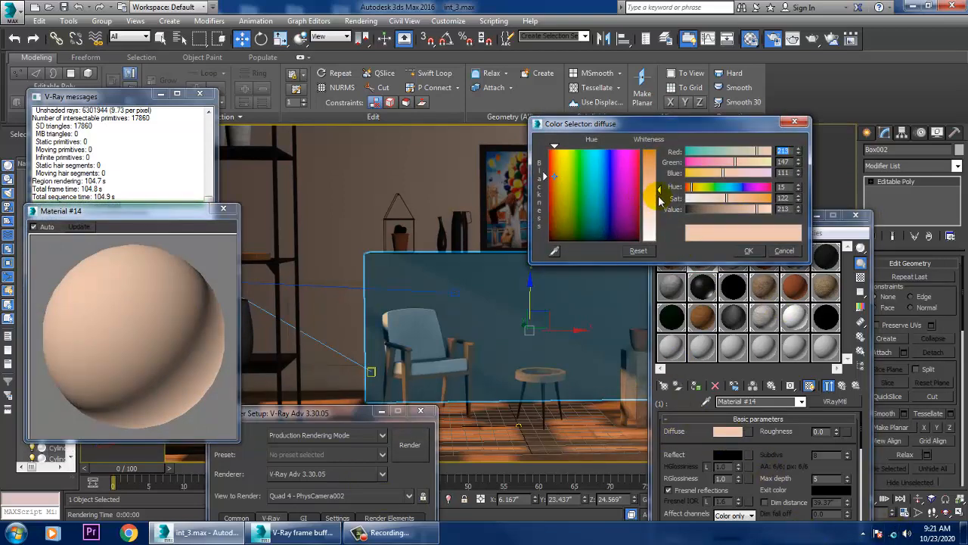
drag(660, 199, 660, 207)
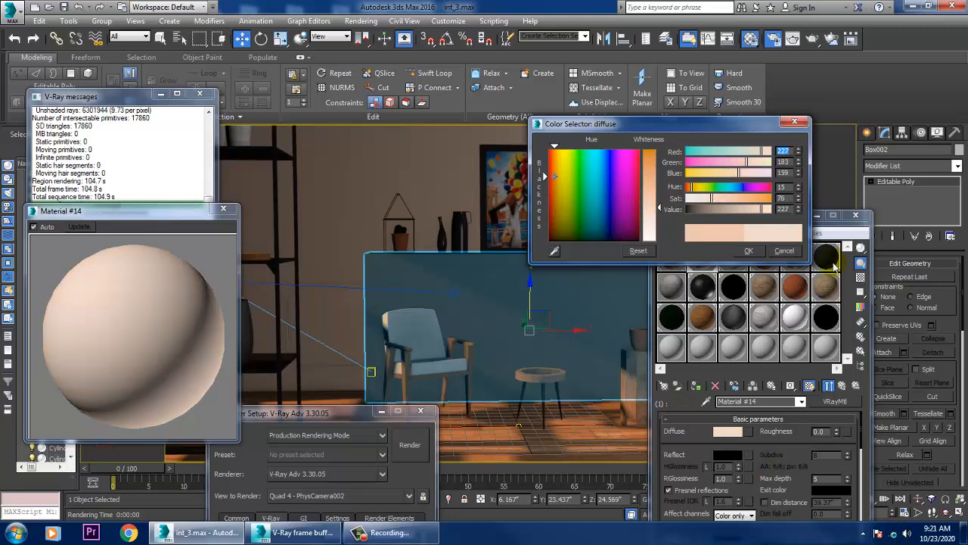
click(746, 250)
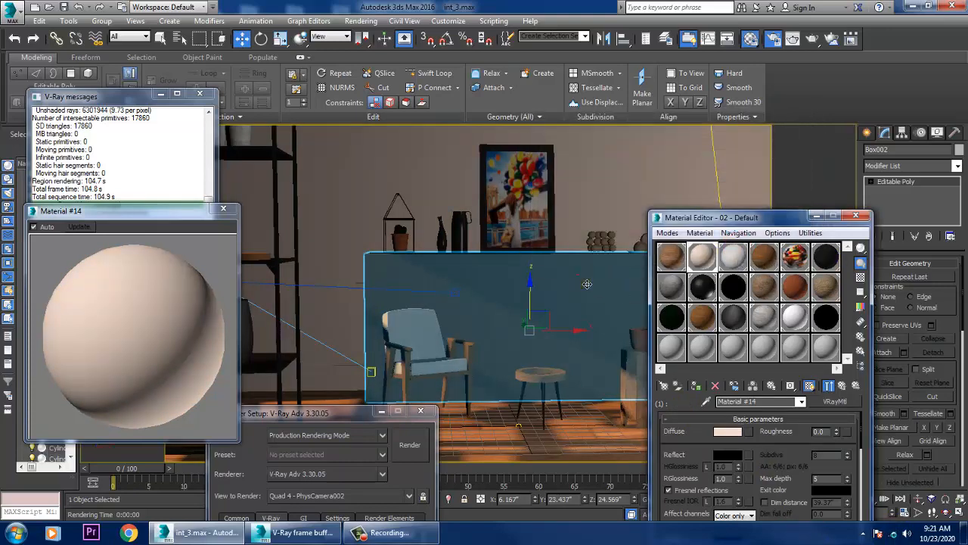
- Examine the low wall Box002 up close and from an angle in the perspective view
key(p)
scroll(582, 292, down, 5)
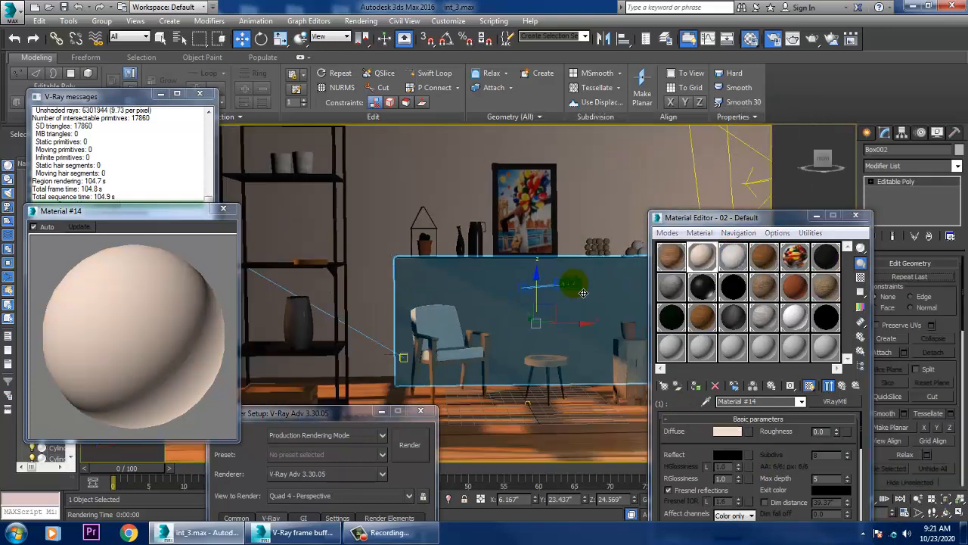
alt+middle_drag(583, 292, 562, 279)
click(296, 315)
scroll(580, 279, up, 3)
click(614, 305)
scroll(613, 302, up, 5)
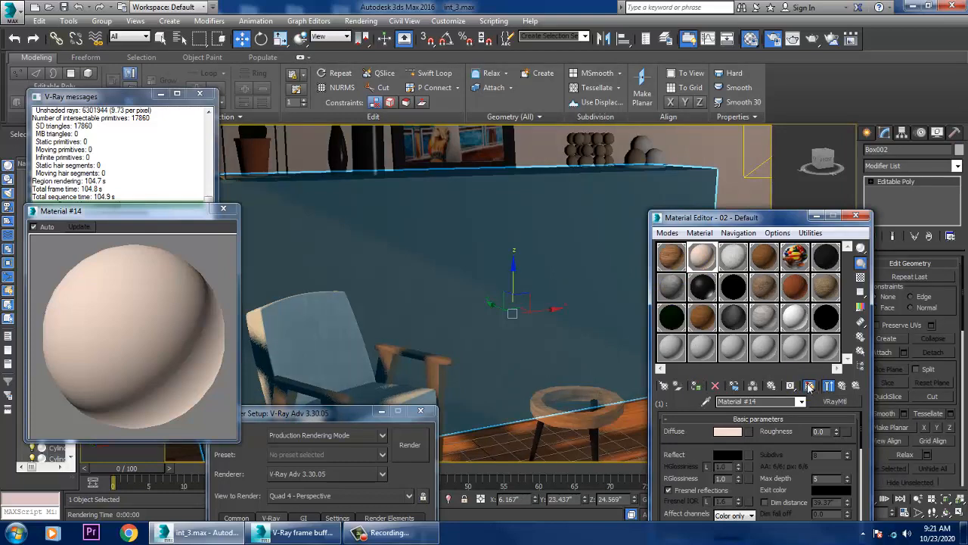
scroll(540, 234, down, 5)
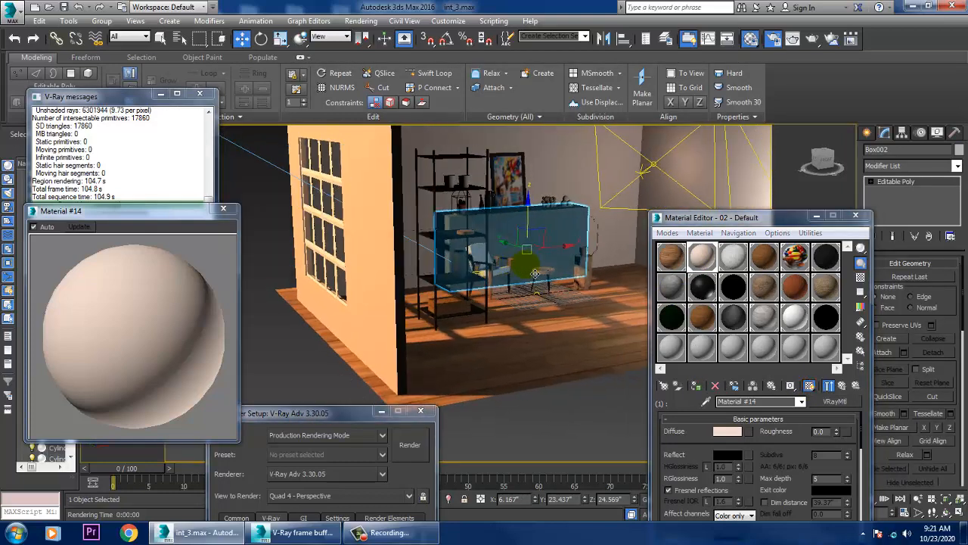
- Copy Material #14 into the ID 2 slot of the 02 - Default Multi/Sub-Object material, and return to the PhysCamera002 view
click(840, 387)
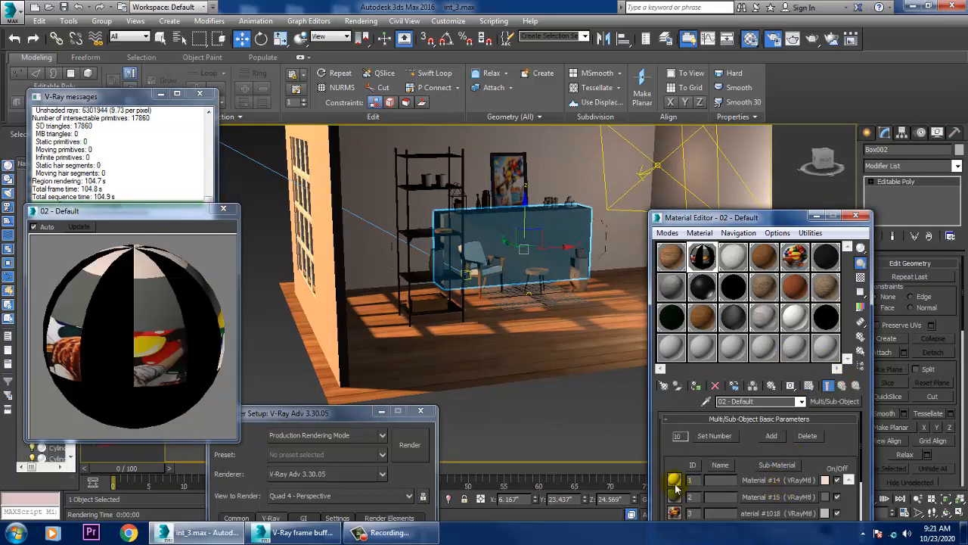
drag(788, 496, 788, 497)
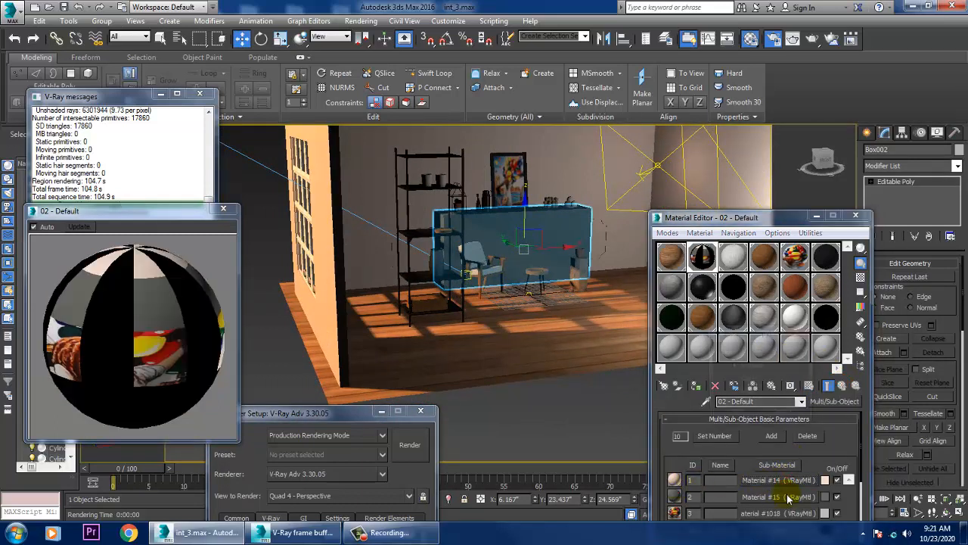
click(743, 421)
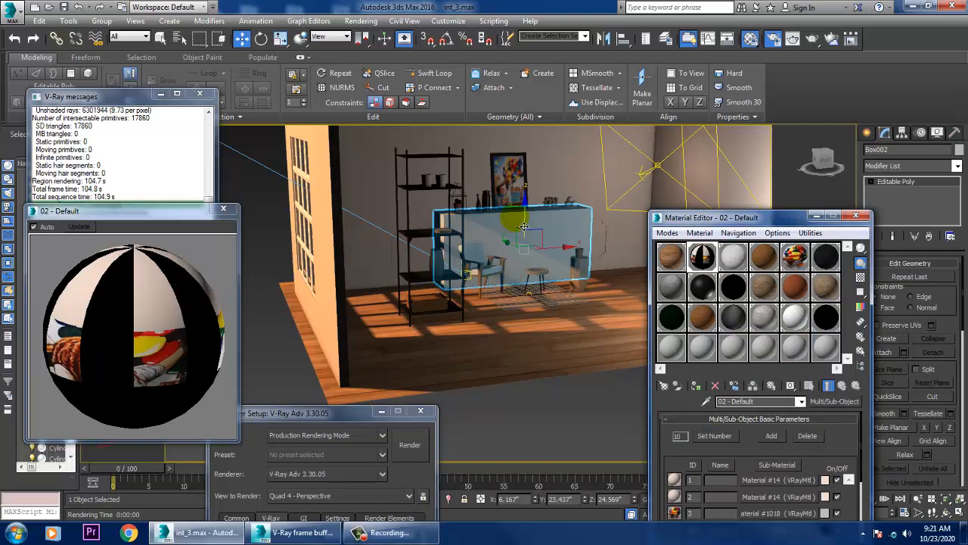
key(c)
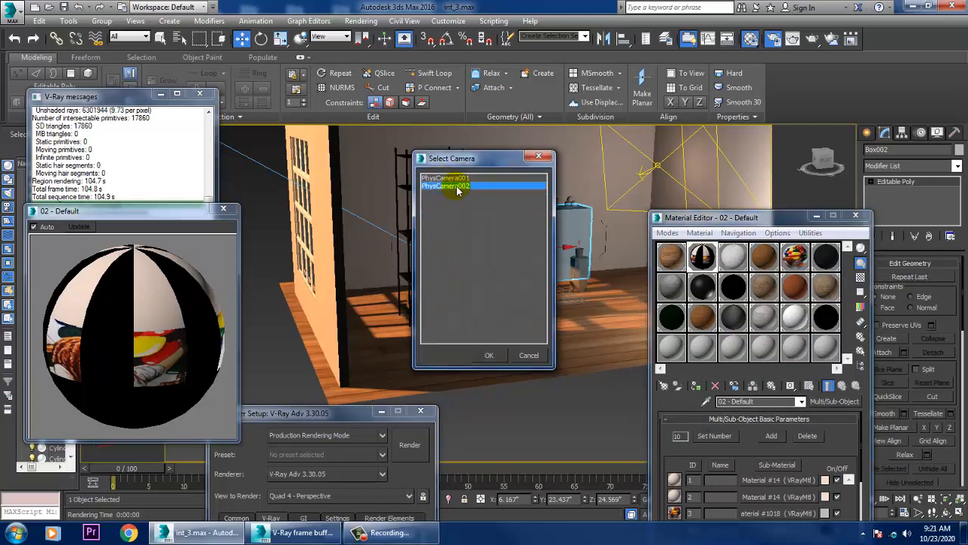
double_click(454, 186)
- Check the wireless connection, try to load google.com in Chrome, and close the browser
click(896, 535)
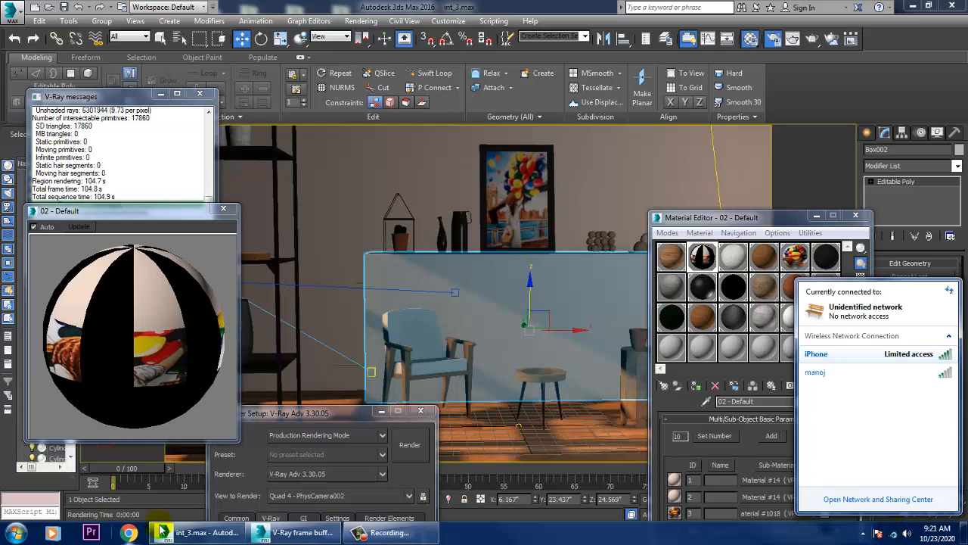
click(128, 533)
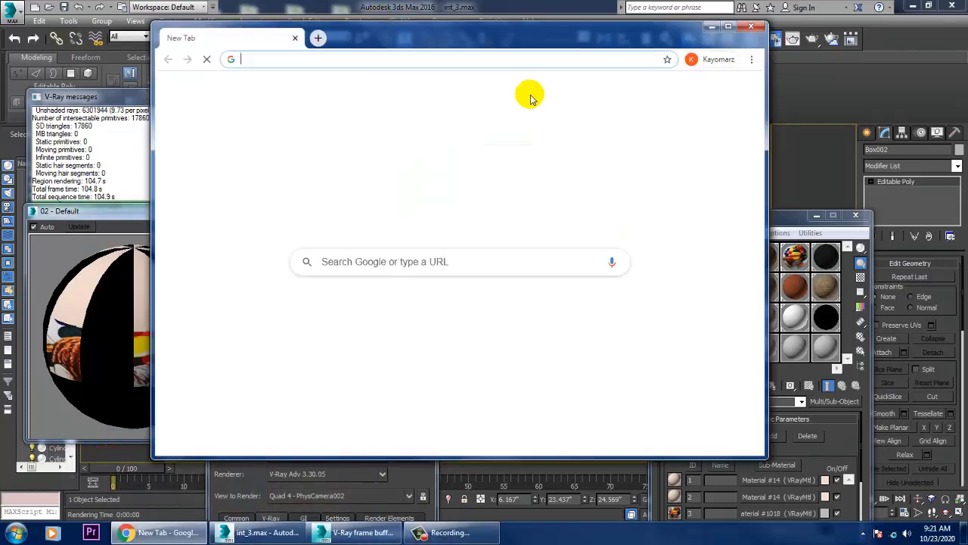
text(google.com)
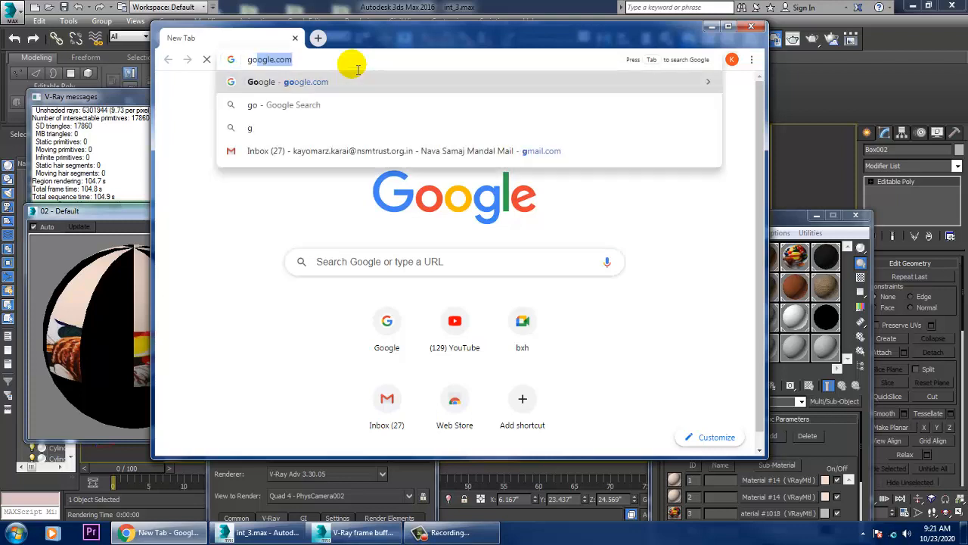
key(Return)
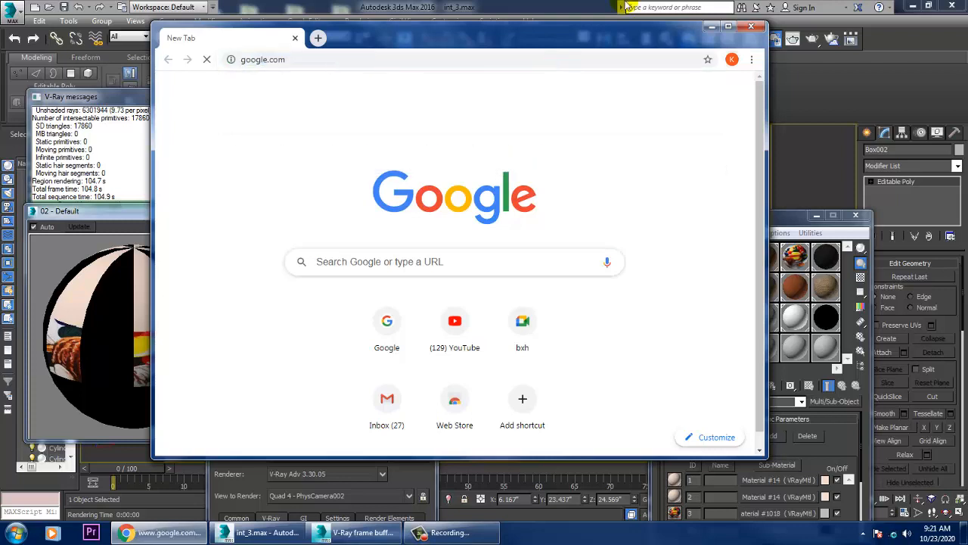
click(754, 29)
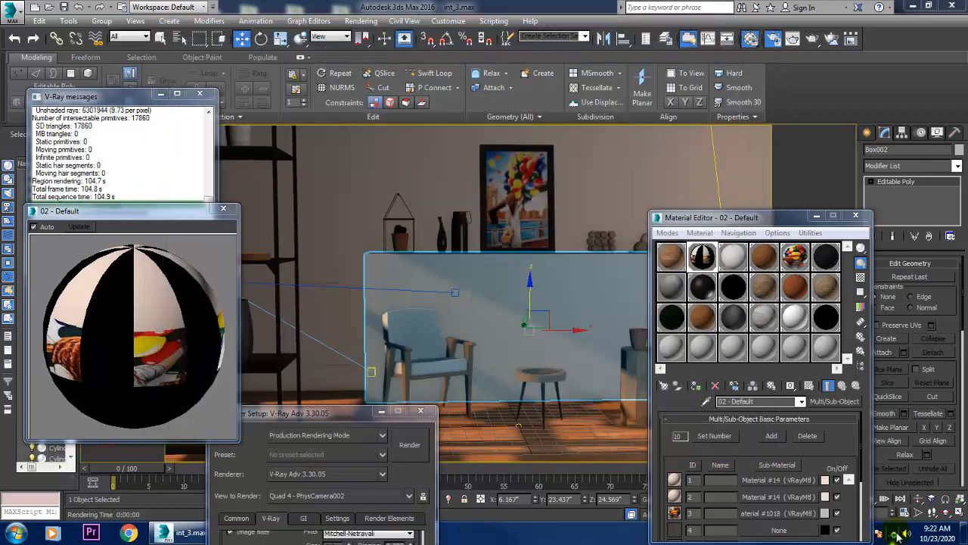
- Refresh the wireless network list and reconnect to the iPhone network
click(896, 535)
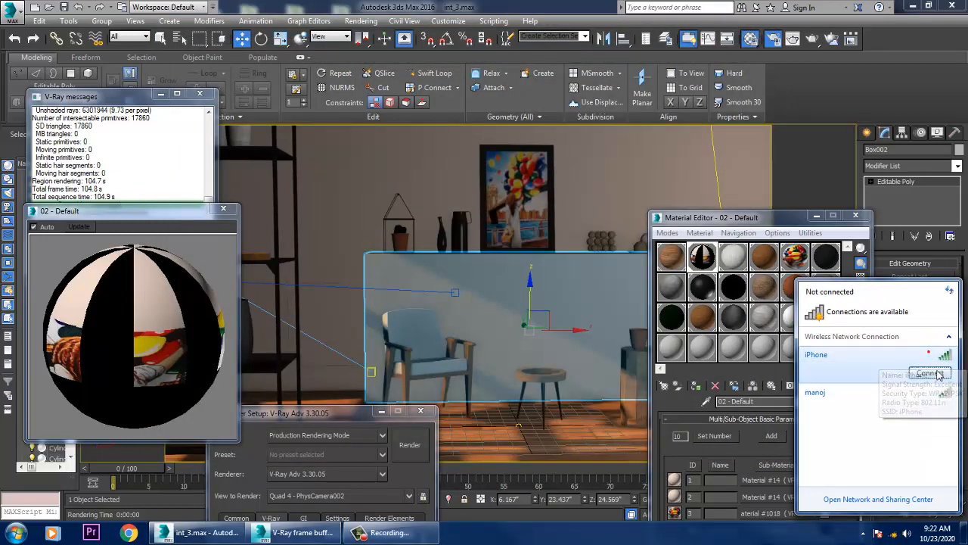
click(895, 535)
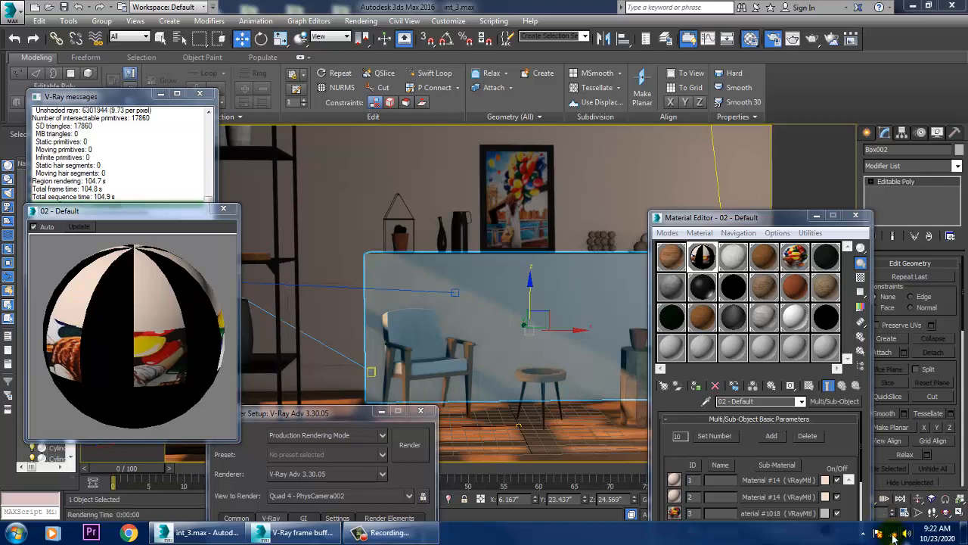
click(894, 534)
click(952, 290)
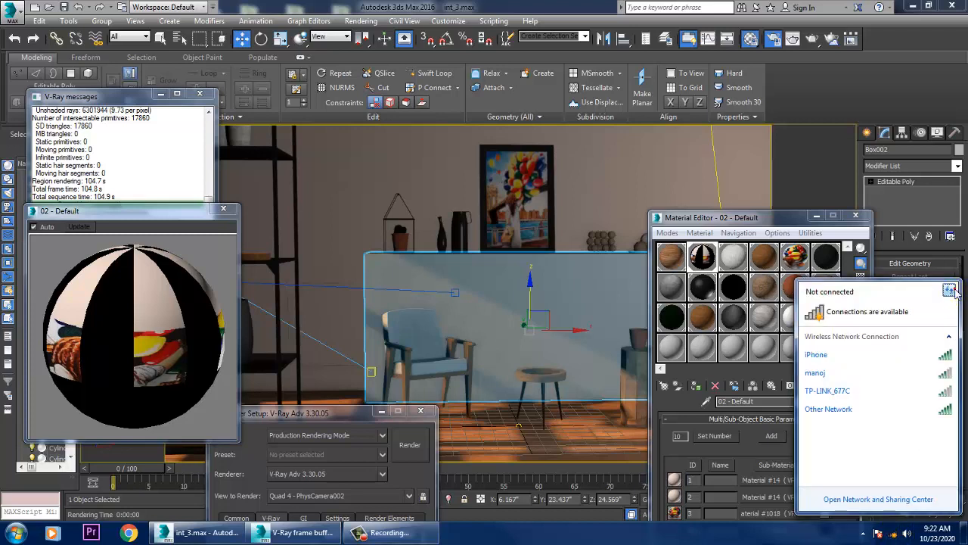
click(944, 356)
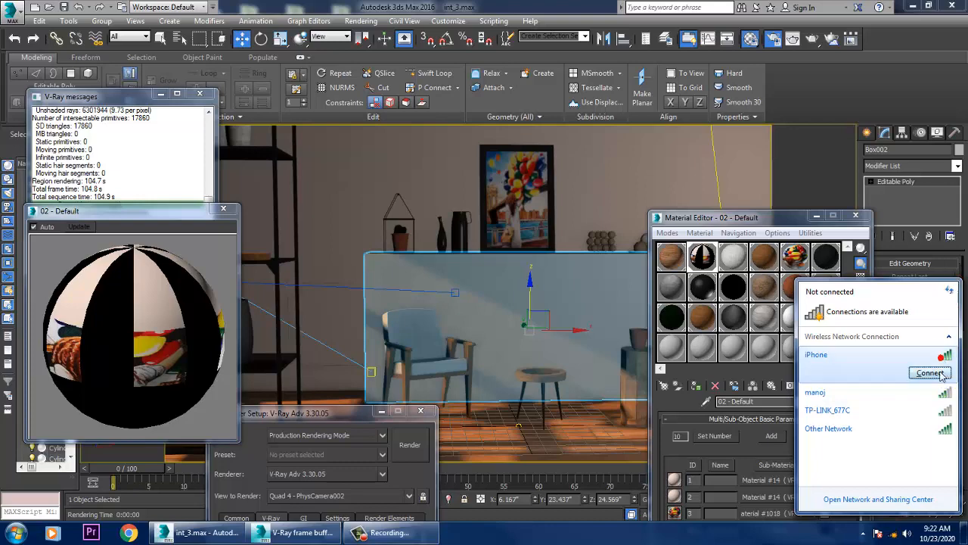
click(930, 373)
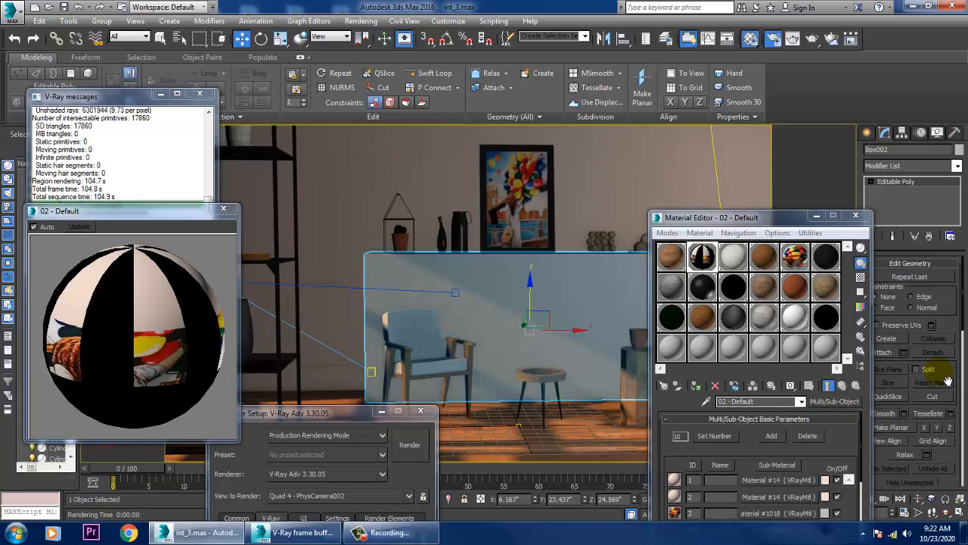
- Switch to Chrome, load google.com, and maximize the browser window
click(130, 534)
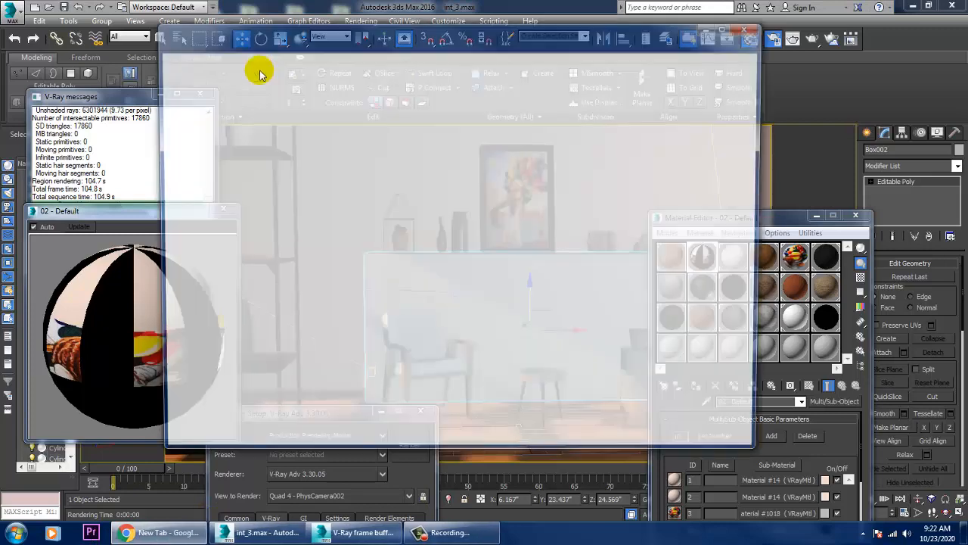
text(google.com)
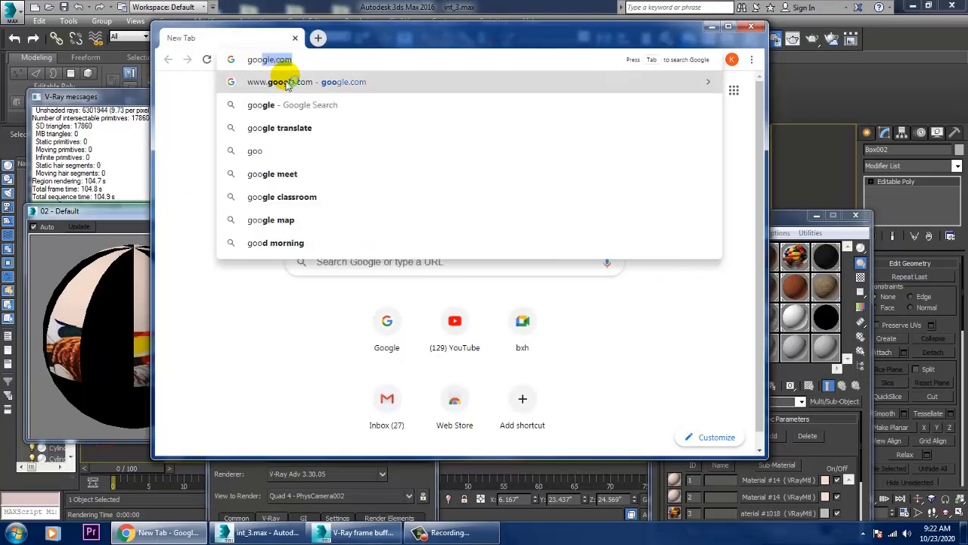
click(287, 82)
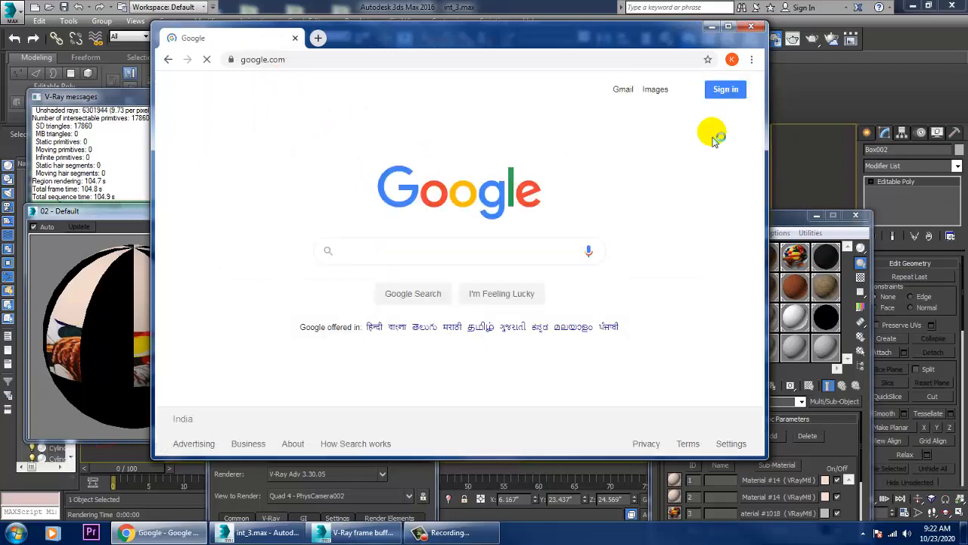
click(728, 26)
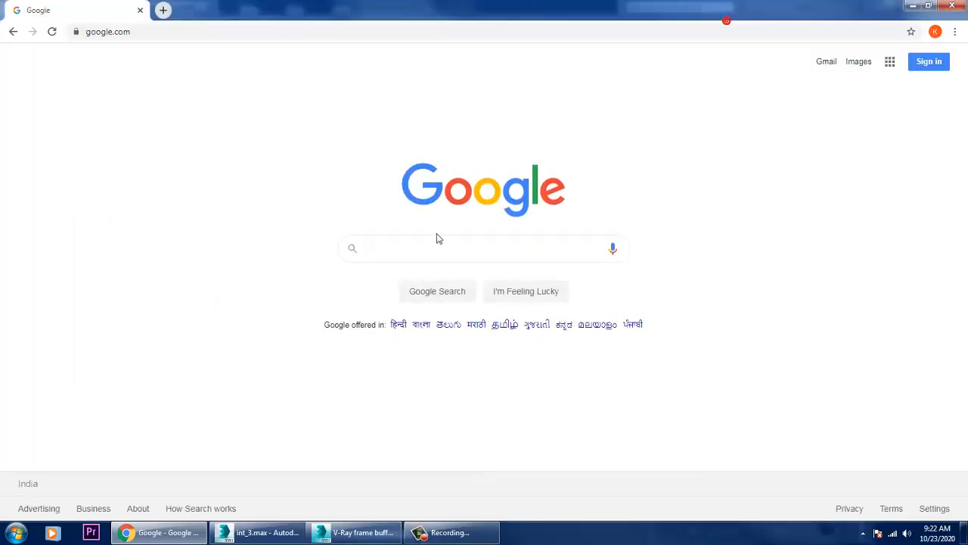
- Search Google for "wall texture"
click(439, 252)
text(wall)
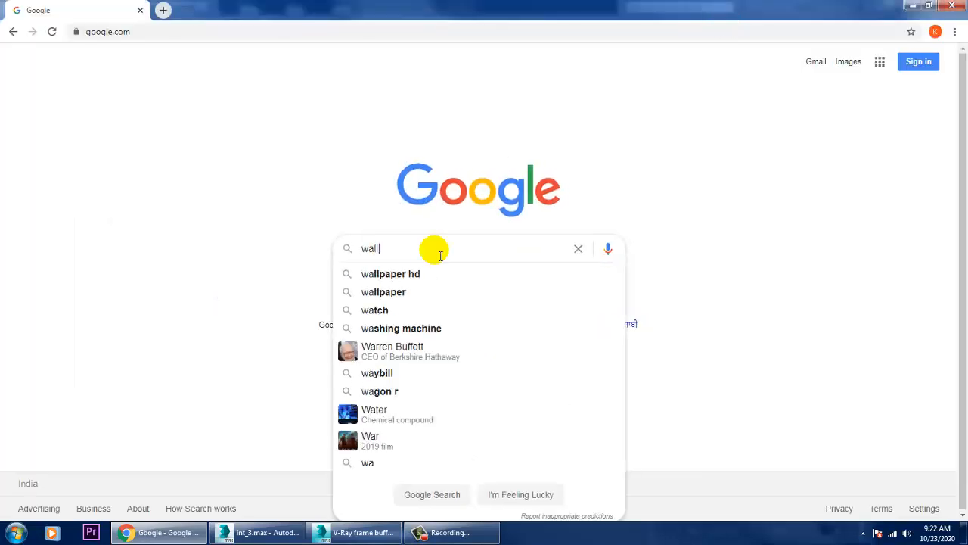
text( texture)
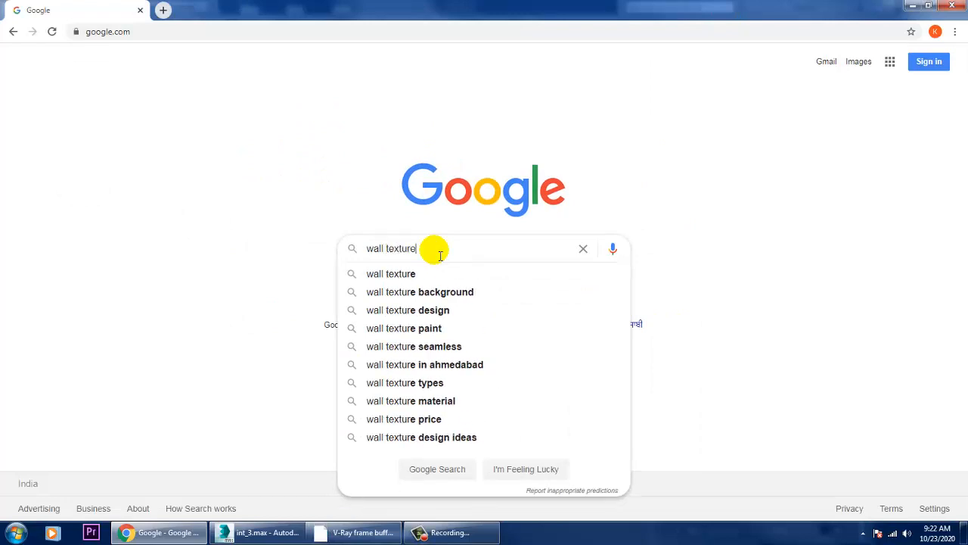
key(Return)
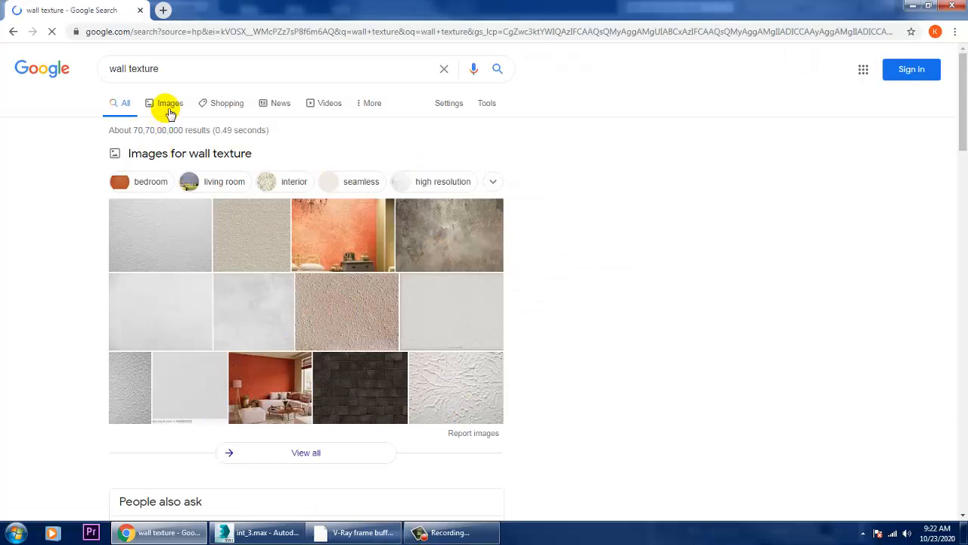
- Browse the Google image results for "wall texture" to look for a suitable plaster wall texture
click(169, 110)
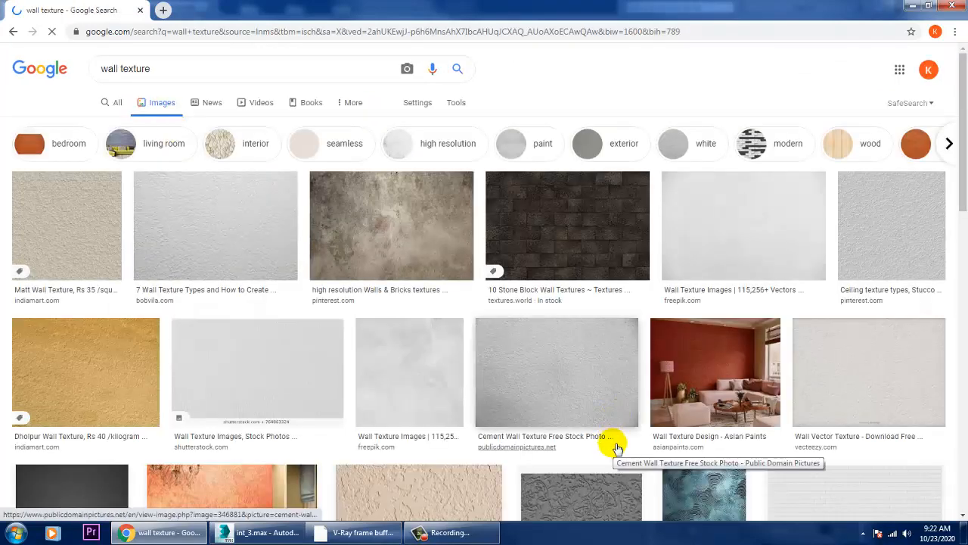
scroll(617, 448, down, 4)
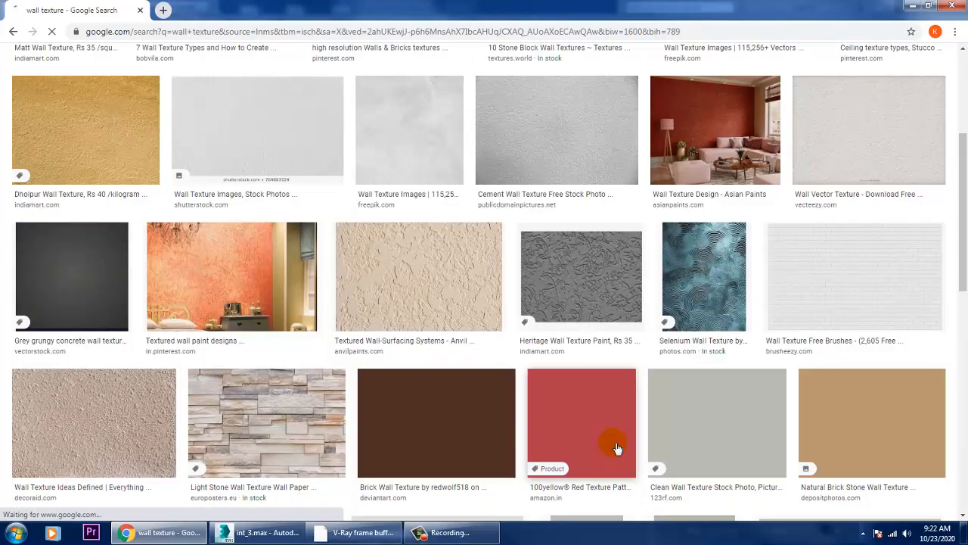
scroll(618, 448, down, 3)
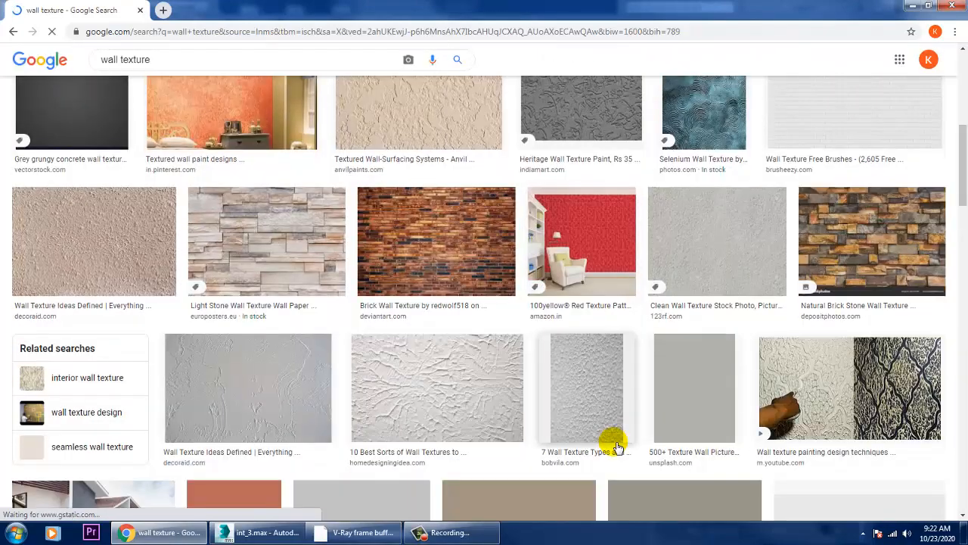
scroll(618, 448, down, 2)
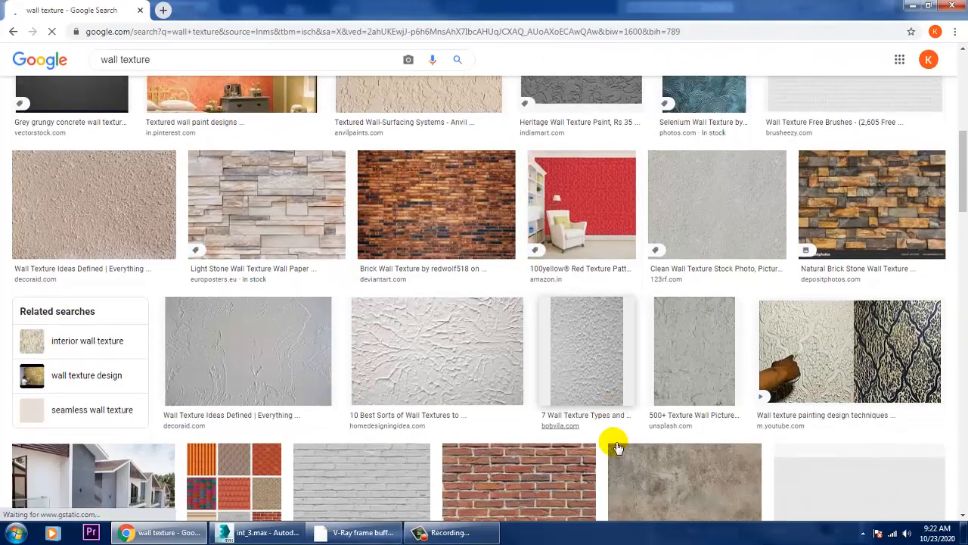
scroll(617, 448, down, 3)
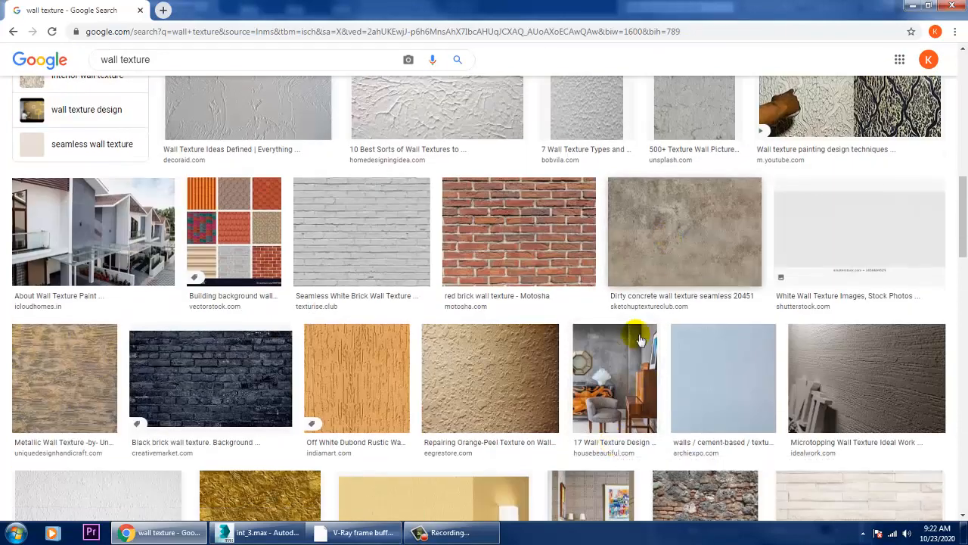
scroll(641, 405, down, 2)
scroll(641, 402, down, 2)
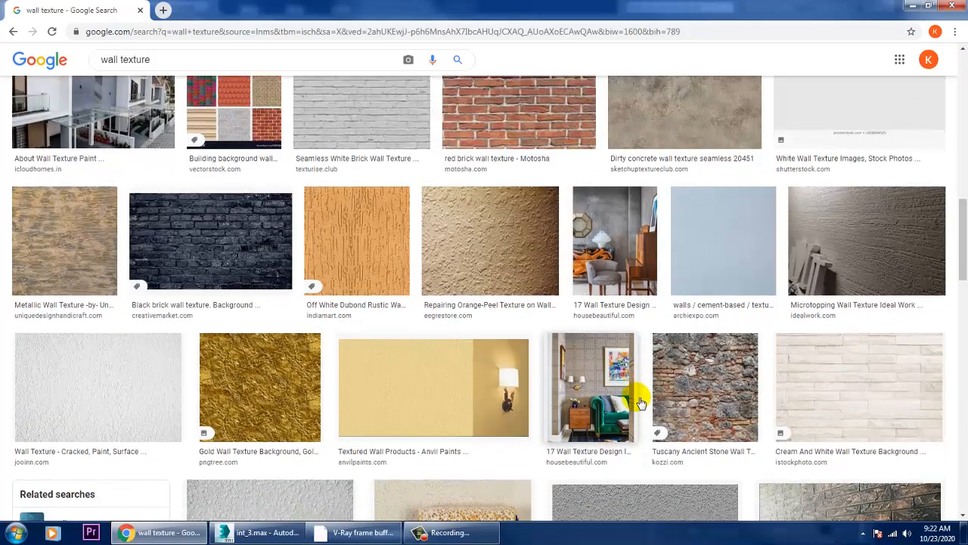
scroll(643, 391, down, 3)
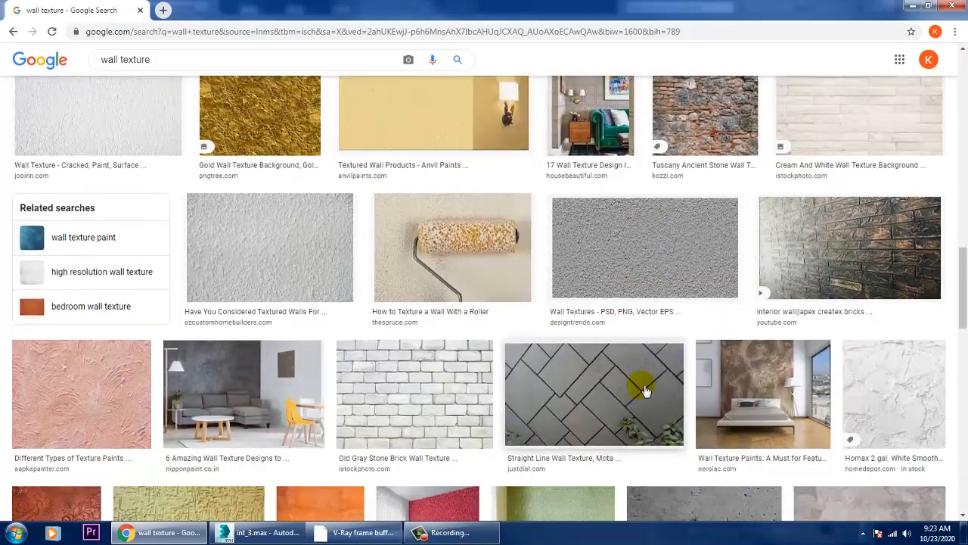
scroll(657, 366, down, 3)
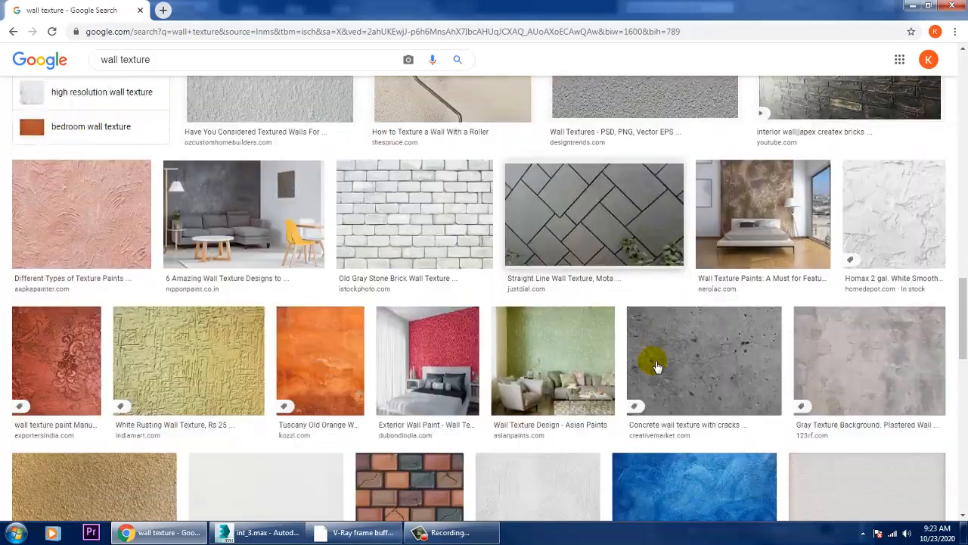
- Save the gray plastered wall image from 123RF as a JPEG in the interior\tex folder
click(929, 366)
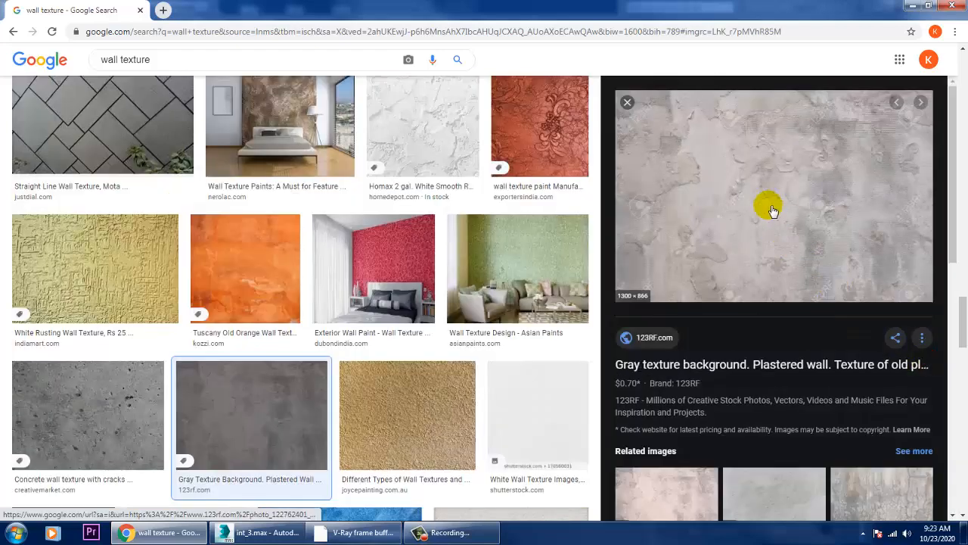
right_click(747, 140)
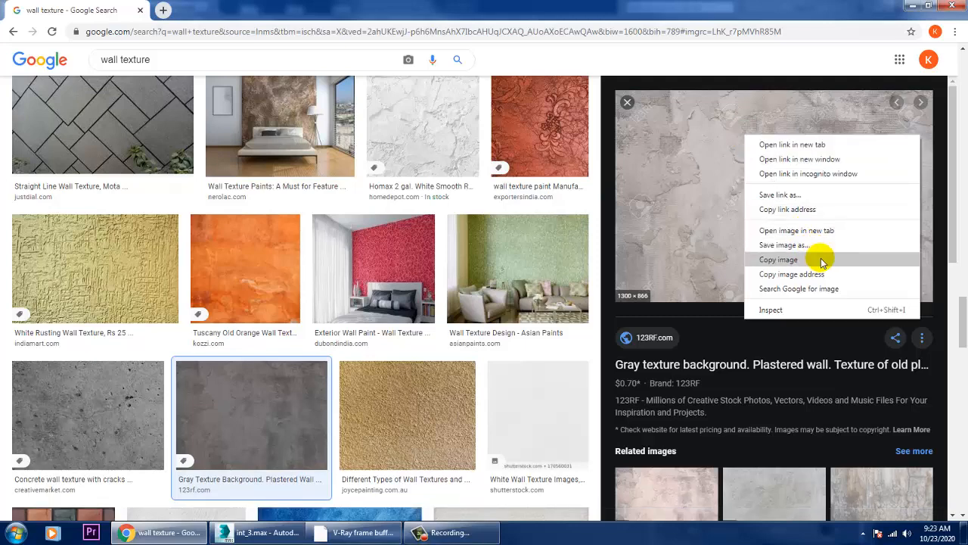
click(802, 244)
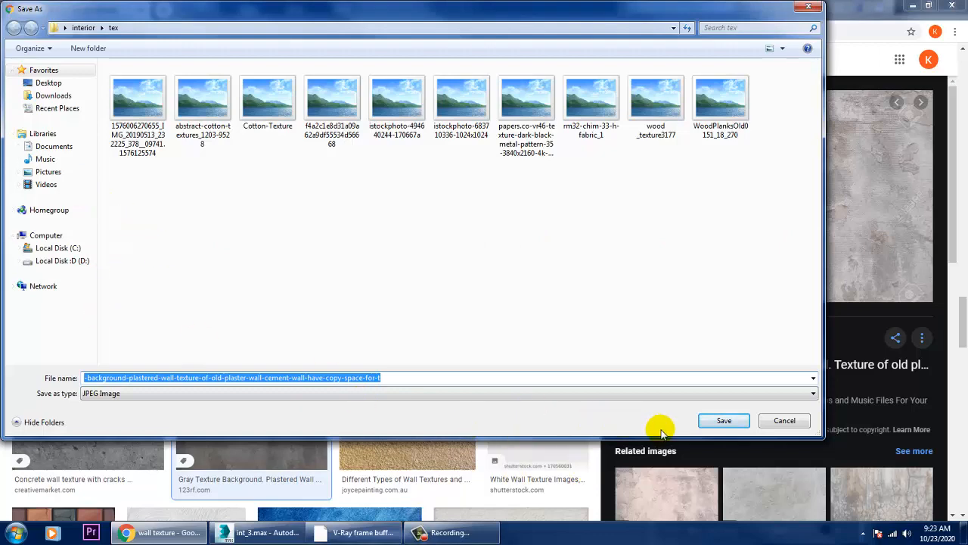
click(728, 421)
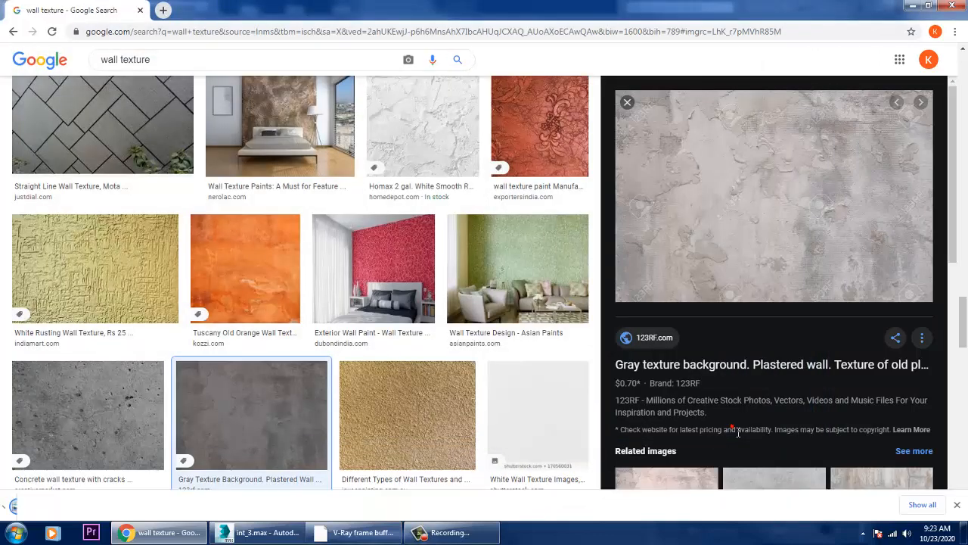
- Find the Everytexture off-white painted concrete wall image and save it as a JPEG in the interior\tex folder
click(628, 104)
scroll(673, 383, down, 4)
scroll(679, 383, down, 1)
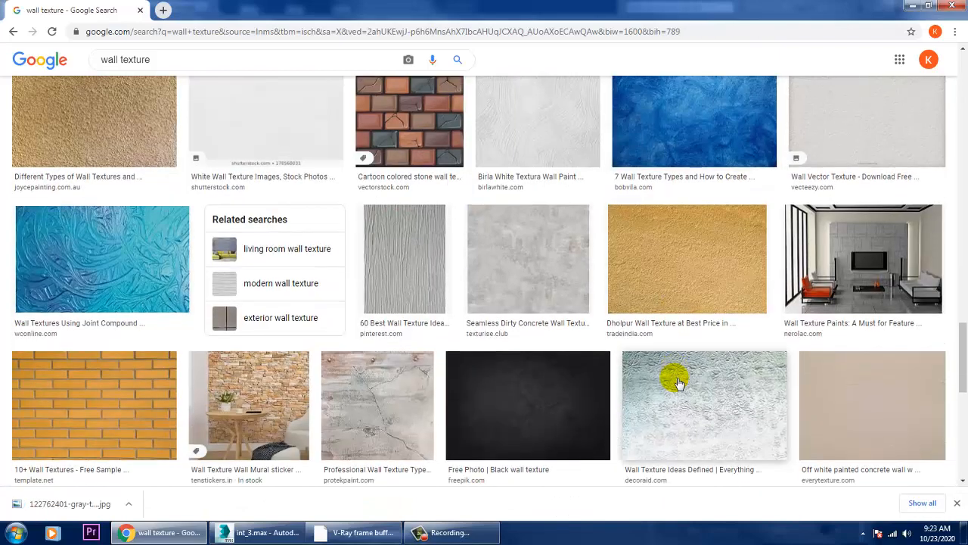
scroll(679, 382, down, 3)
scroll(679, 383, down, 2)
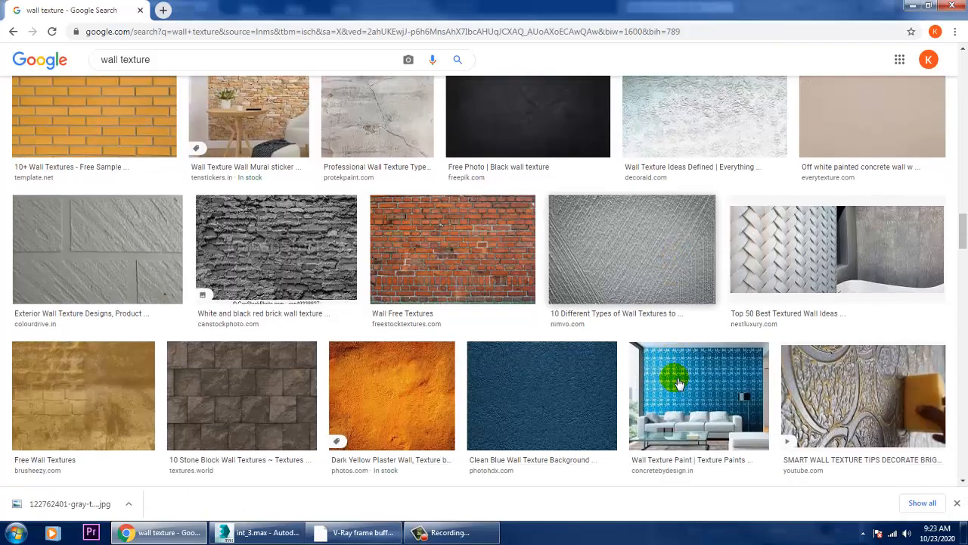
click(861, 112)
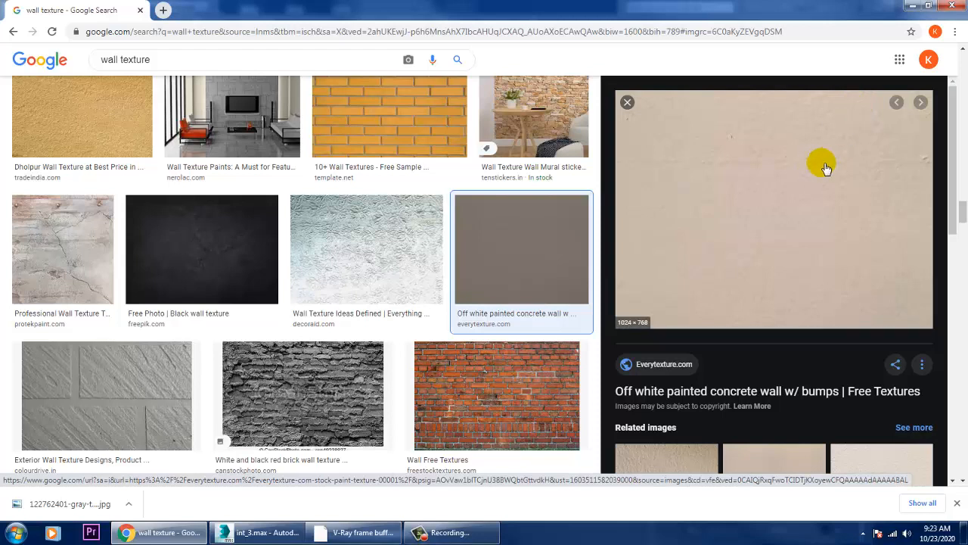
right_click(753, 146)
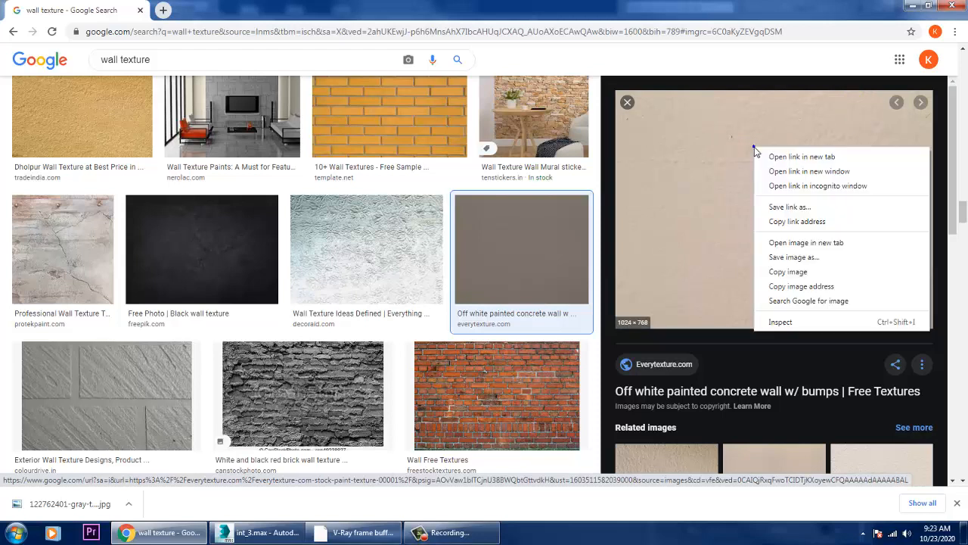
click(817, 256)
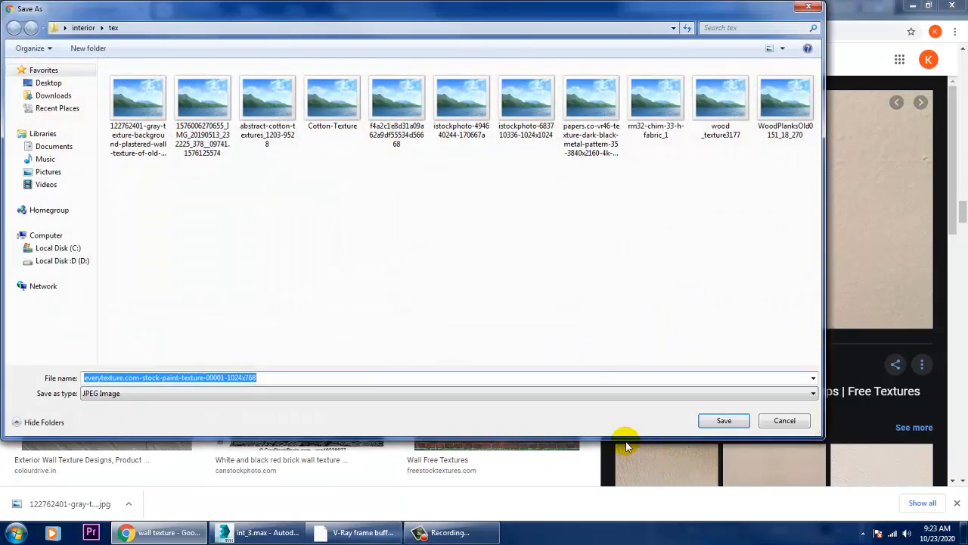
click(727, 421)
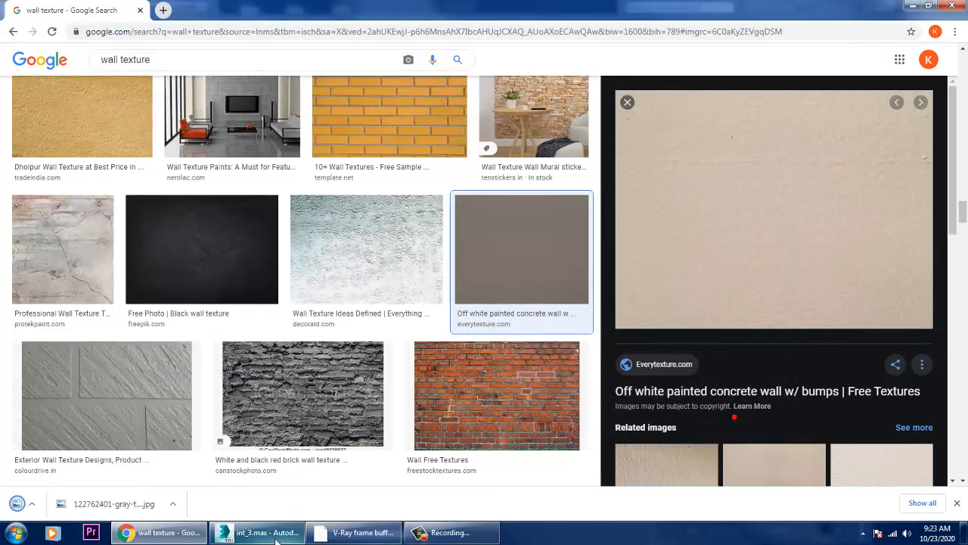
- Switch to 3ds Max, open the wall's first sub-material, Material #14, and browse to Desktop\interior\tex for its diffuse bitmap
click(250, 535)
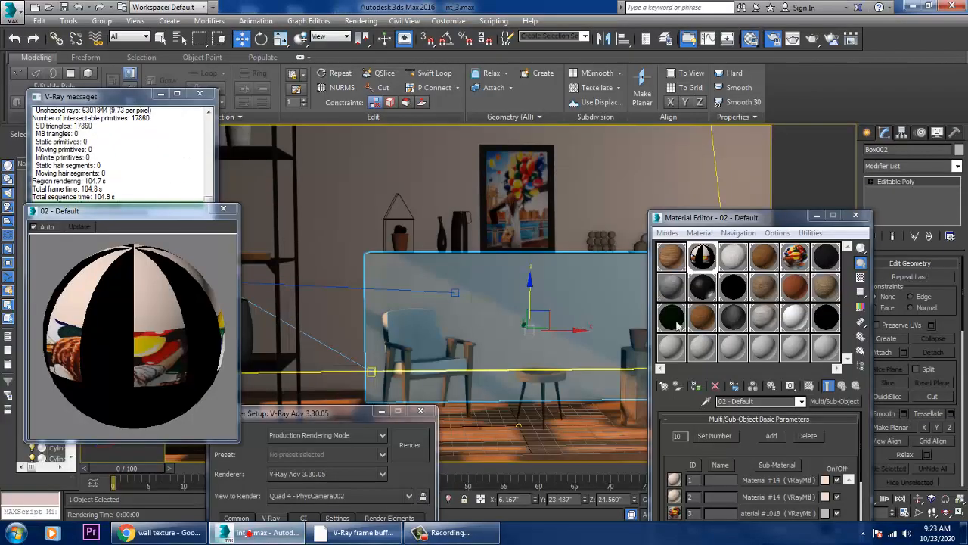
click(779, 479)
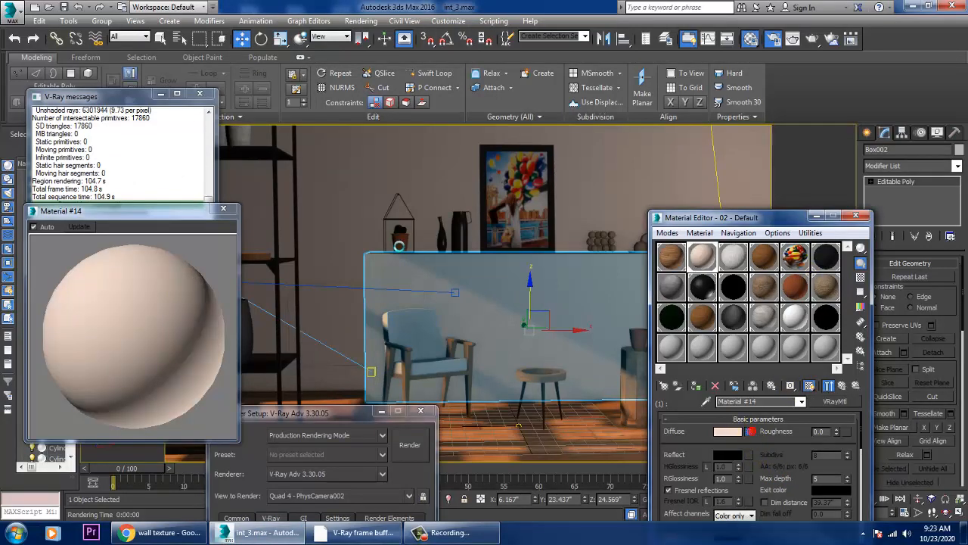
double_click(382, 128)
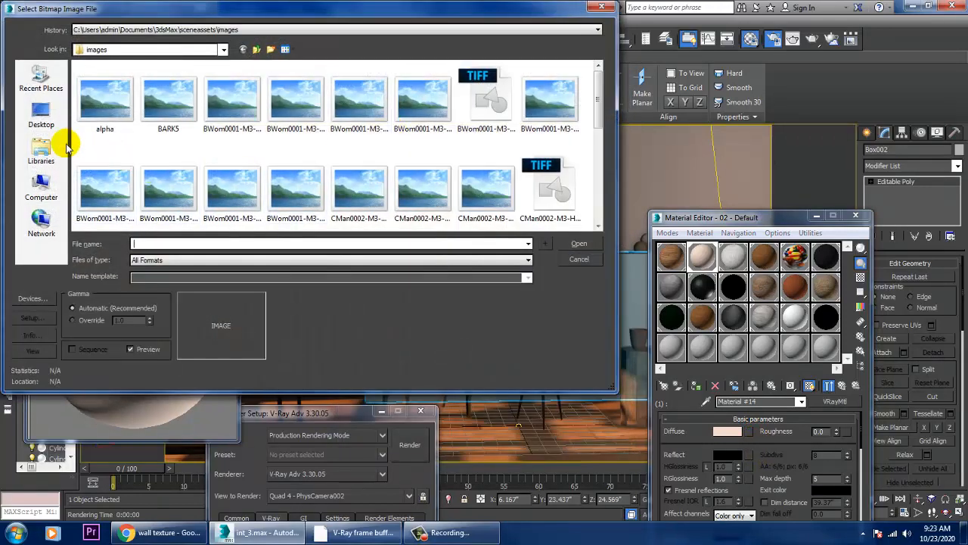
click(40, 115)
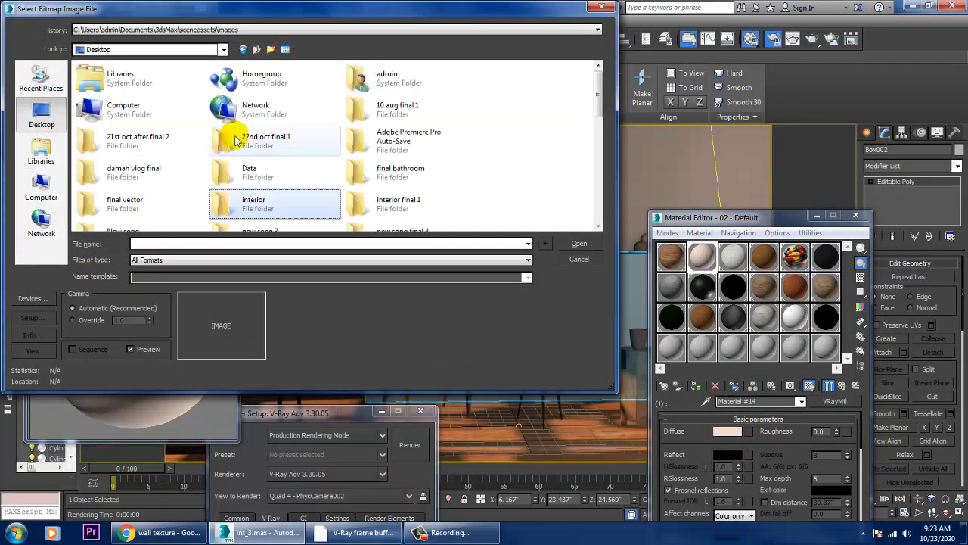
double_click(271, 204)
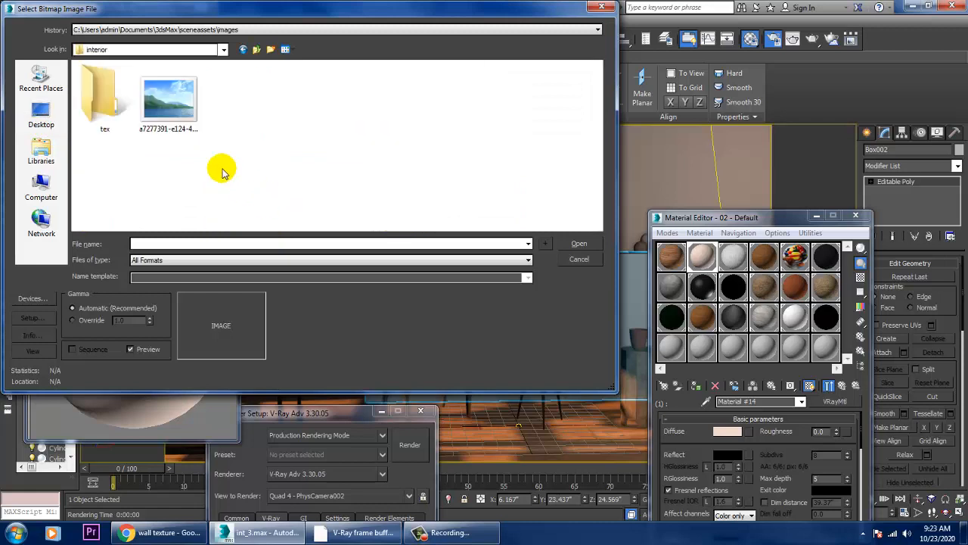
double_click(100, 97)
- Preview the images in the tex folder and load the 122762401 gray plastered wall texture as the diffuse bitmap
click(359, 190)
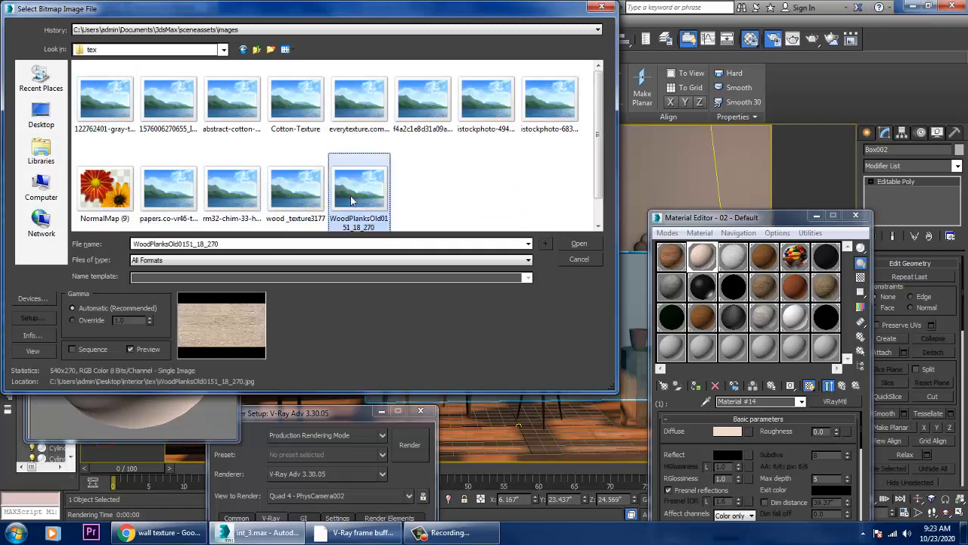
click(295, 191)
click(249, 203)
click(168, 191)
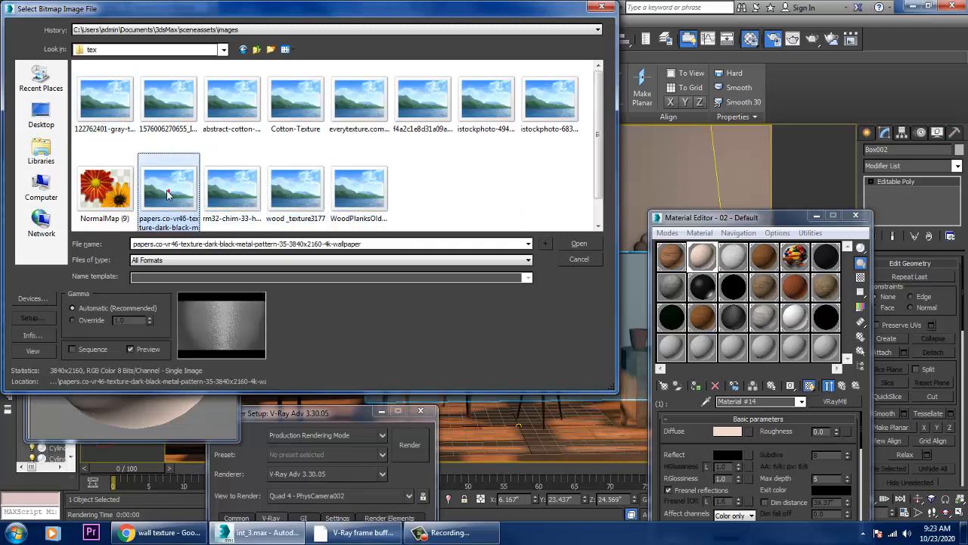
click(104, 190)
click(114, 106)
click(168, 102)
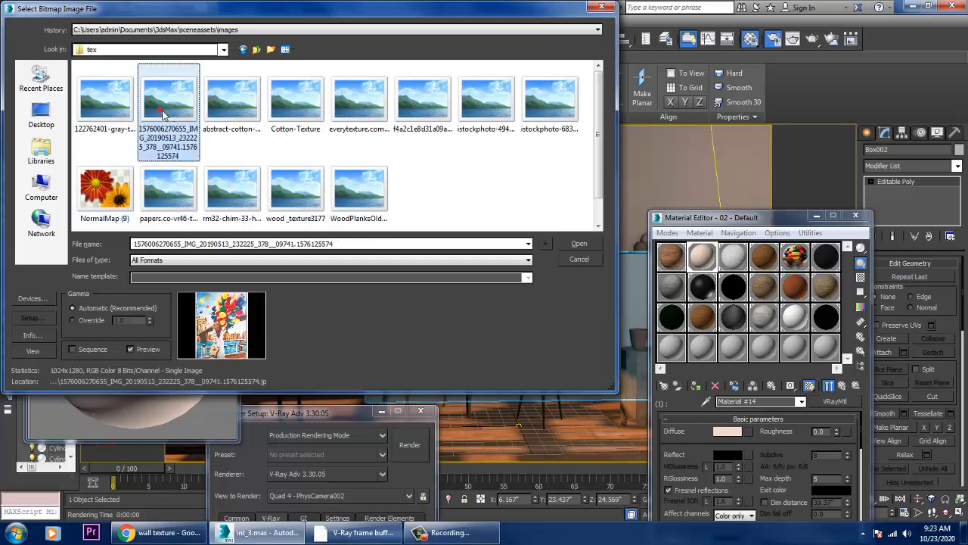
click(92, 103)
double_click(92, 104)
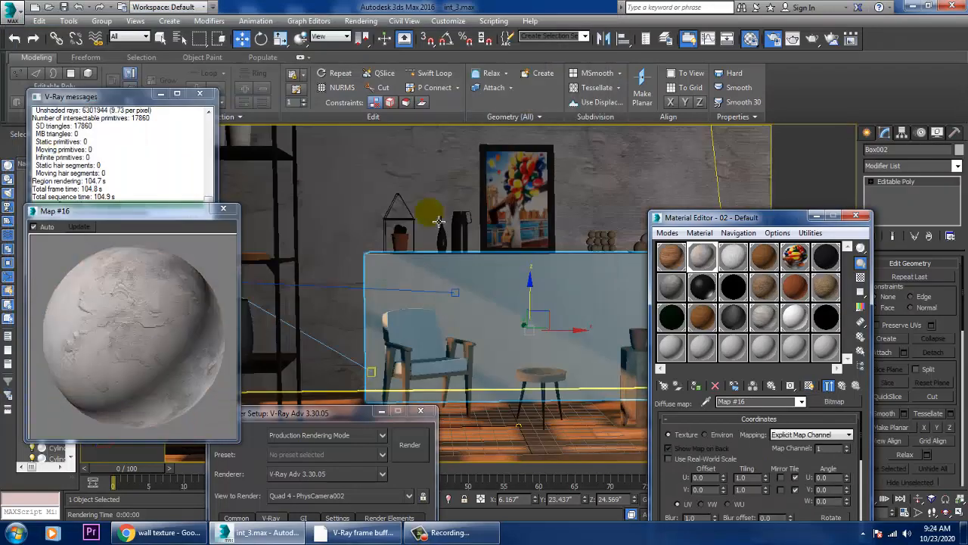
- Test-render the PhysCamera002 view, check it in the V-Ray frame buffer, and stop the render and close the buffer
click(361, 20)
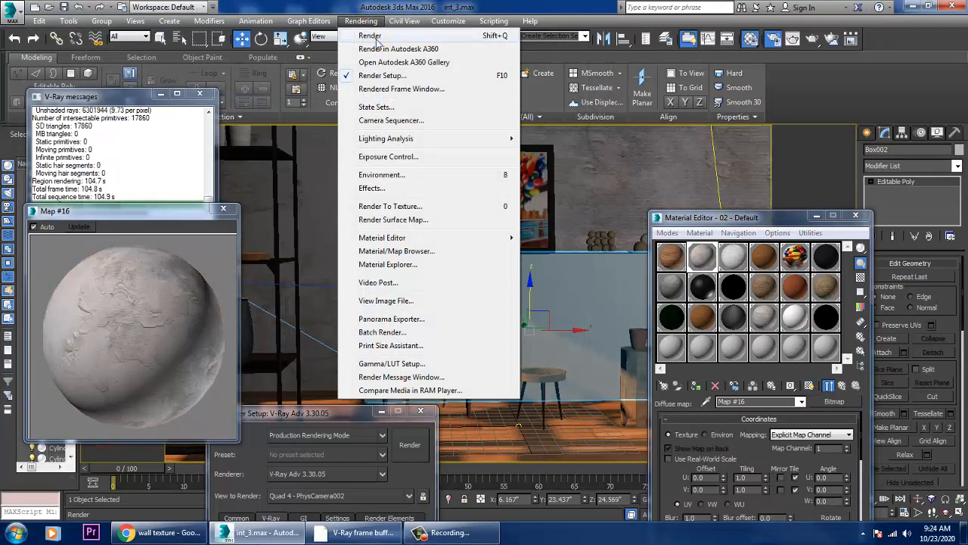
click(377, 38)
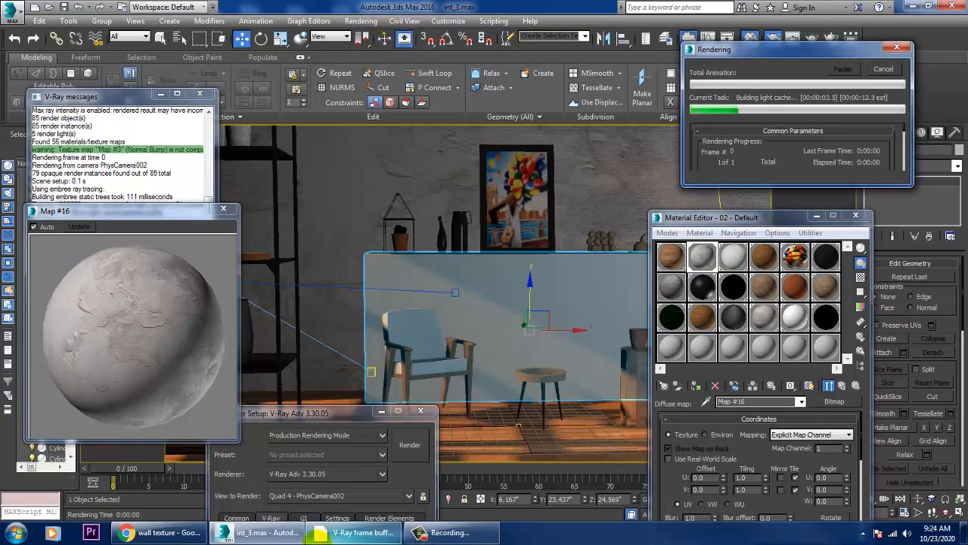
mouse_move(255, 535)
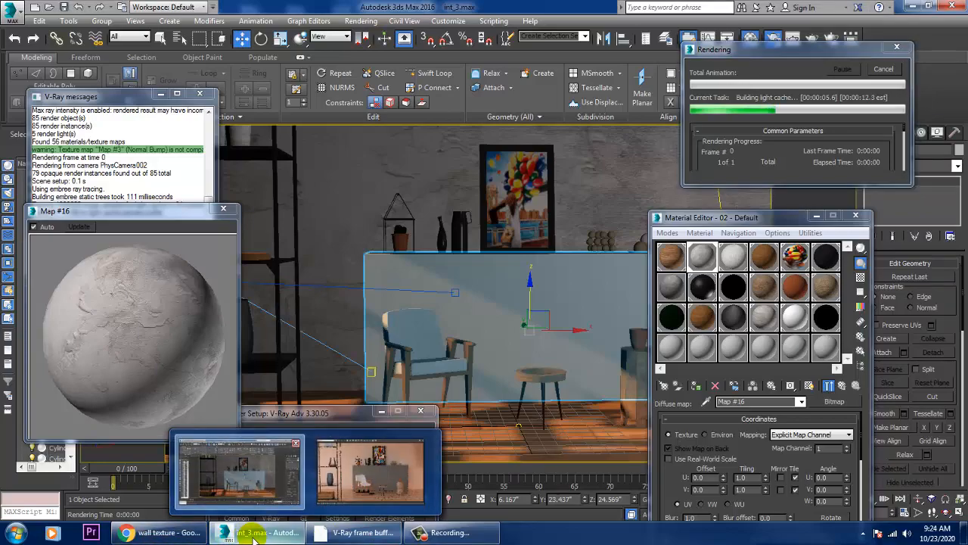
click(335, 459)
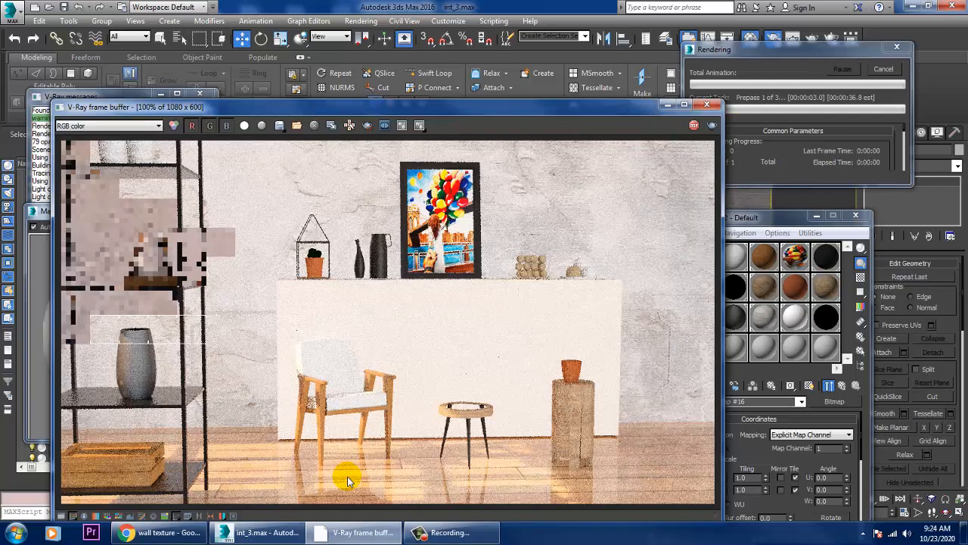
key(Escape)
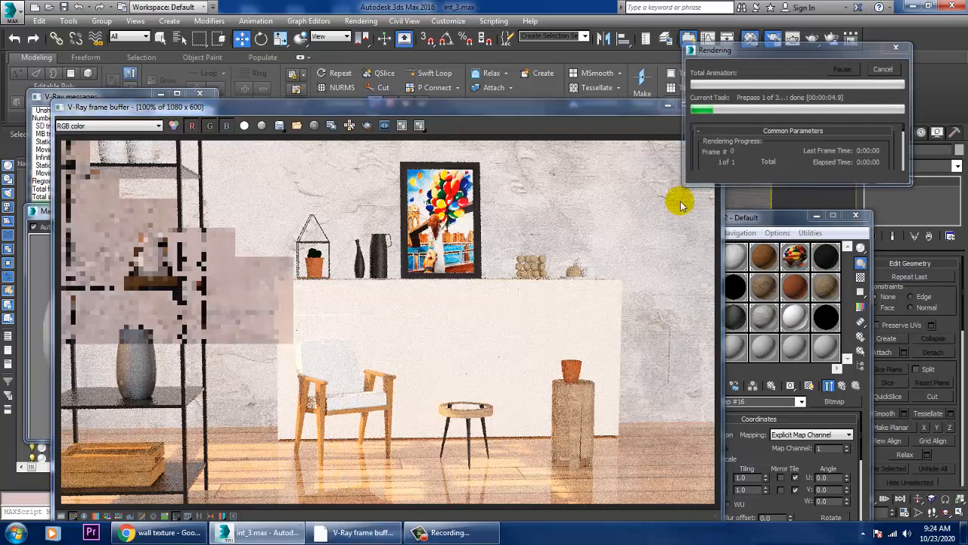
click(708, 108)
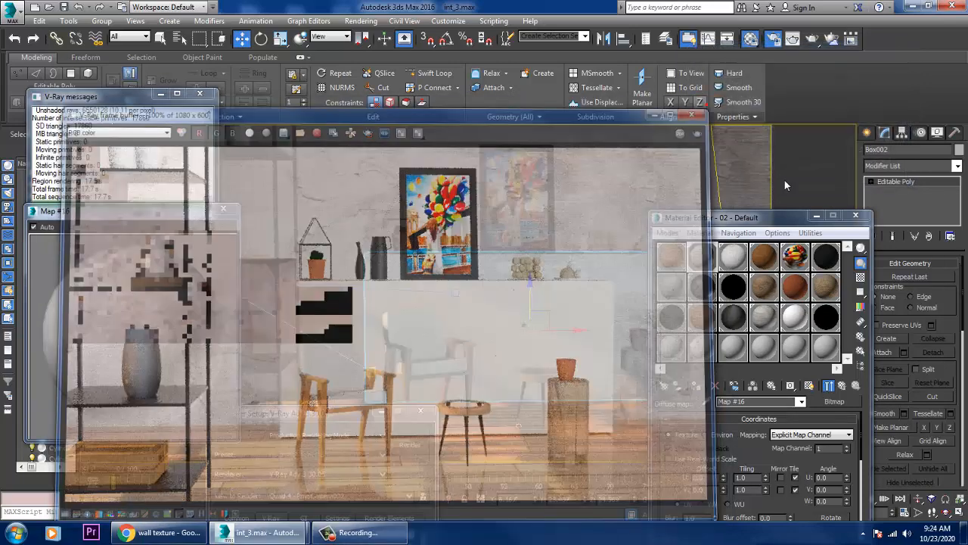
- Lower the long white box behind the armchair by about 0.378 inches and put the Material Editor away
click(484, 288)
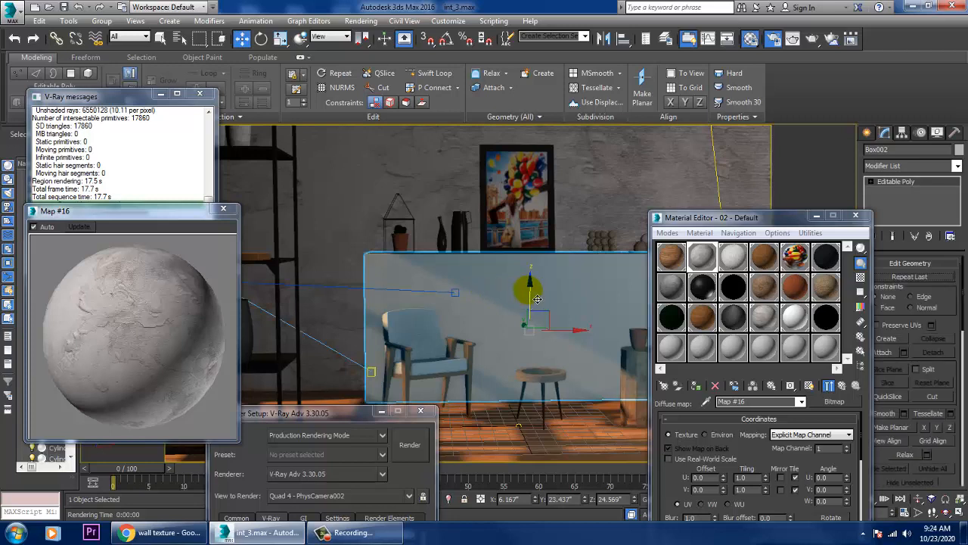
drag(529, 291, 541, 302)
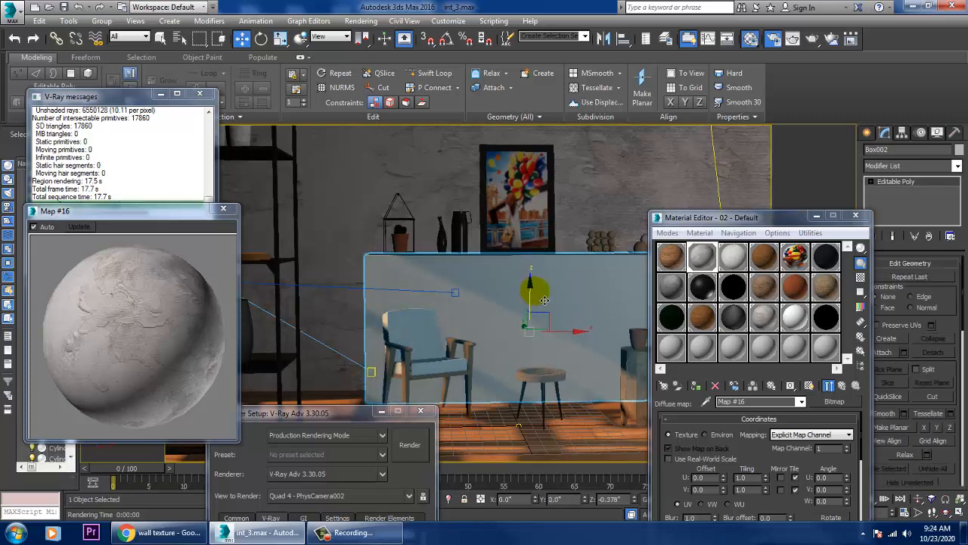
click(816, 220)
- In the perspective view, select VRaySun002 outside the room and set its intensity multiplier to 0.1
key(p)
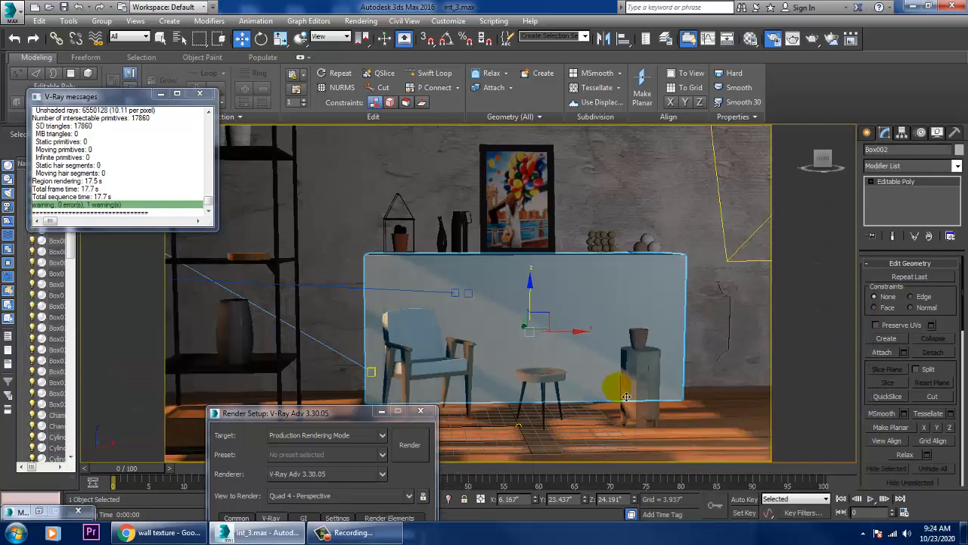
scroll(619, 394, down, 8)
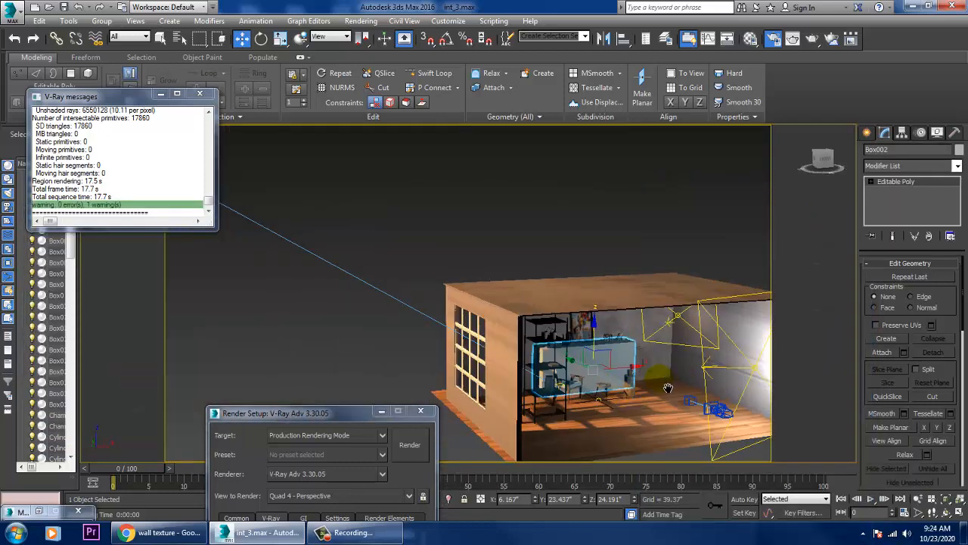
alt+middle_drag(613, 397, 519, 305)
click(519, 305)
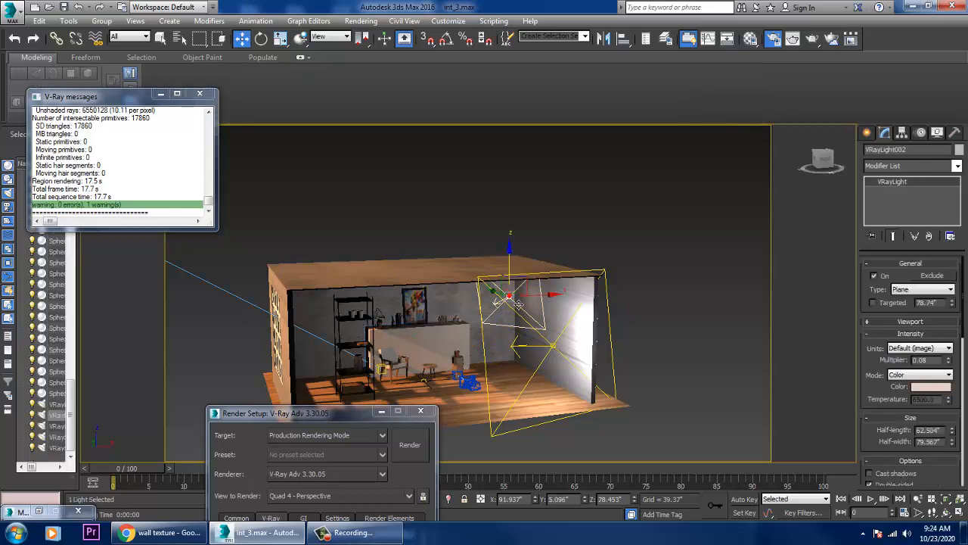
middle_drag(309, 306, 623, 320)
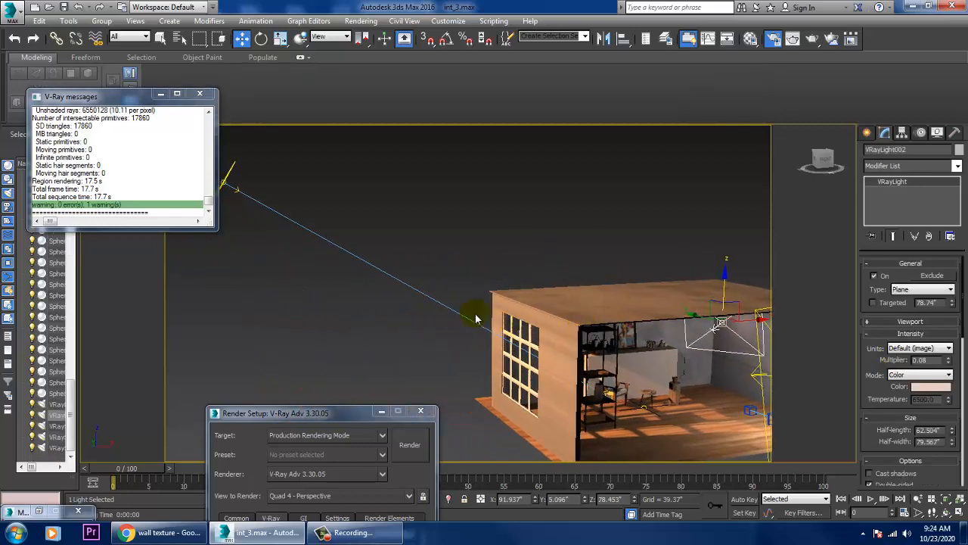
scroll(476, 318, down, 3)
click(313, 241)
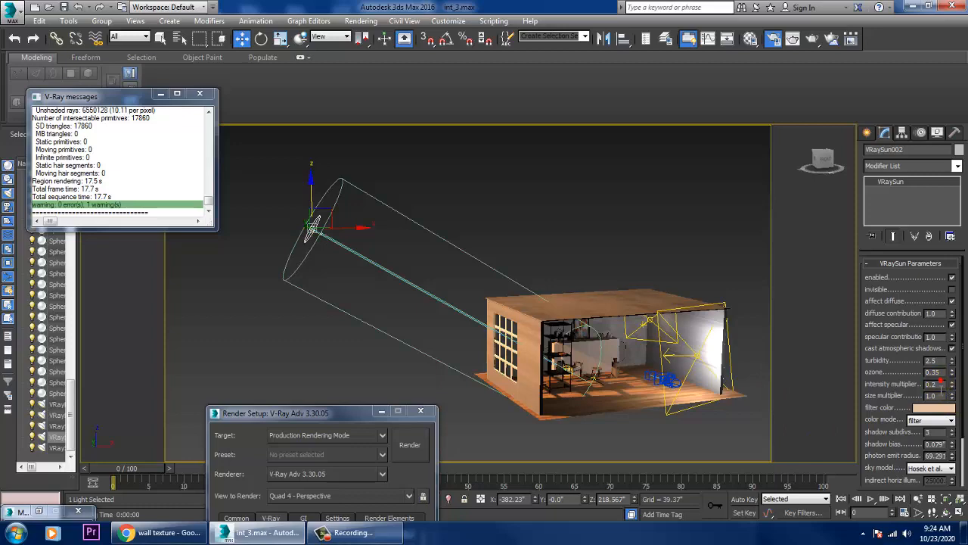
text(0.1)
key(Return)
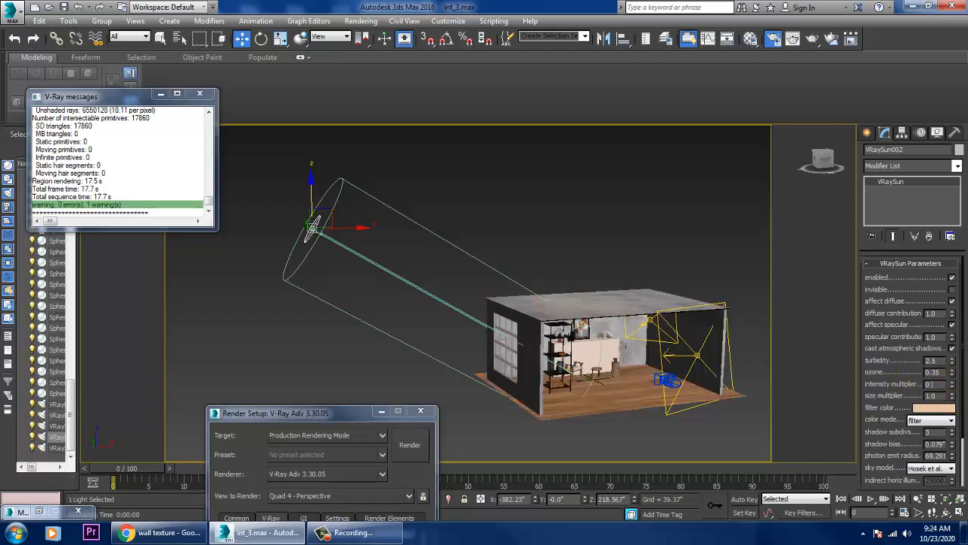
- Set the multiplier of VRayLight002, the smaller plane light inside the room, to 0.07
scroll(608, 280, up, 6)
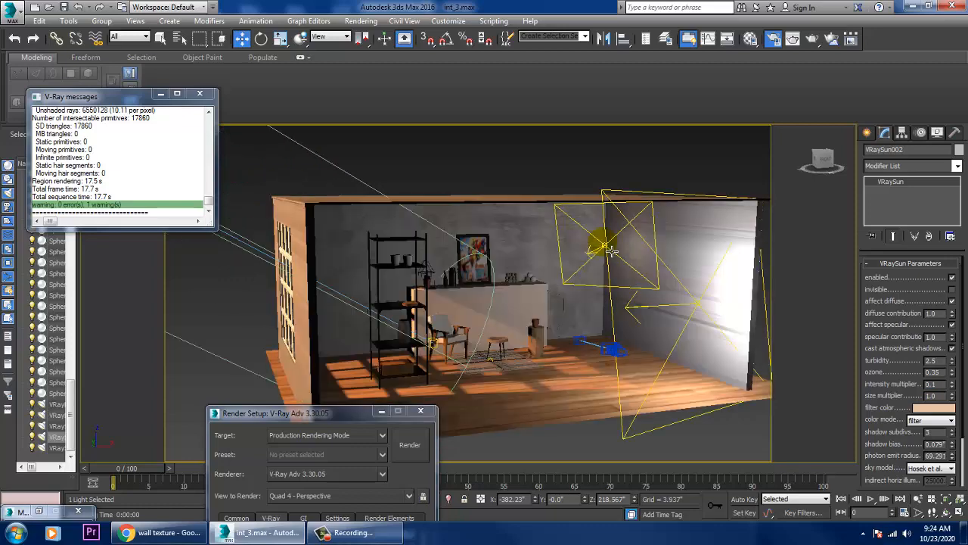
click(610, 251)
drag(936, 361, 889, 363)
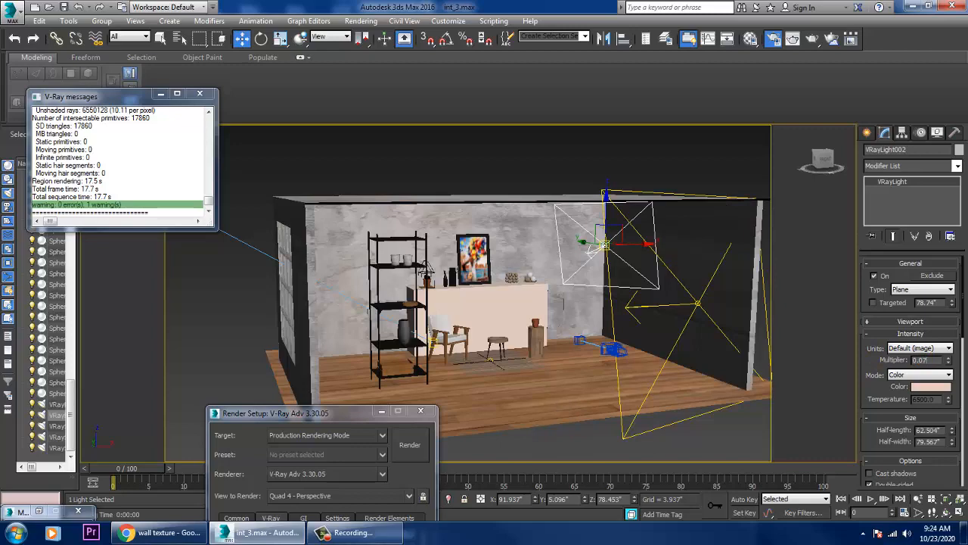
- Set the multiplier of VRayLight001, the large plane light at the room's open side, to 1.8 and deselect it
alt+middle_drag(771, 329, 704, 412)
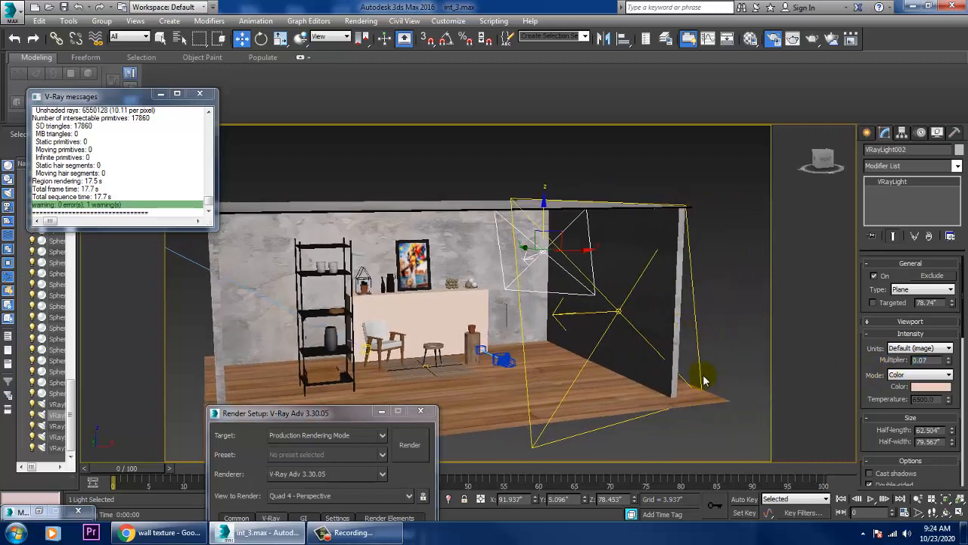
click(703, 381)
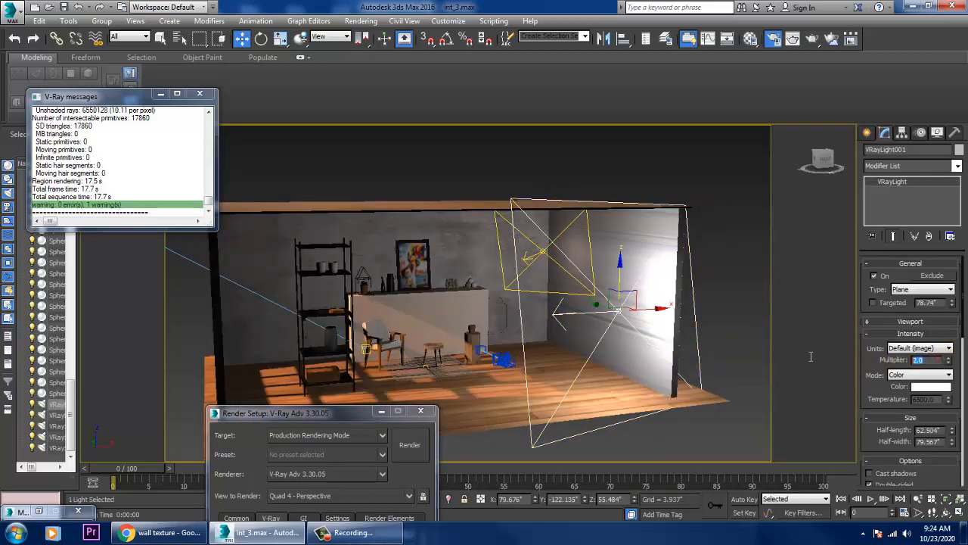
text(1)
key(Return)
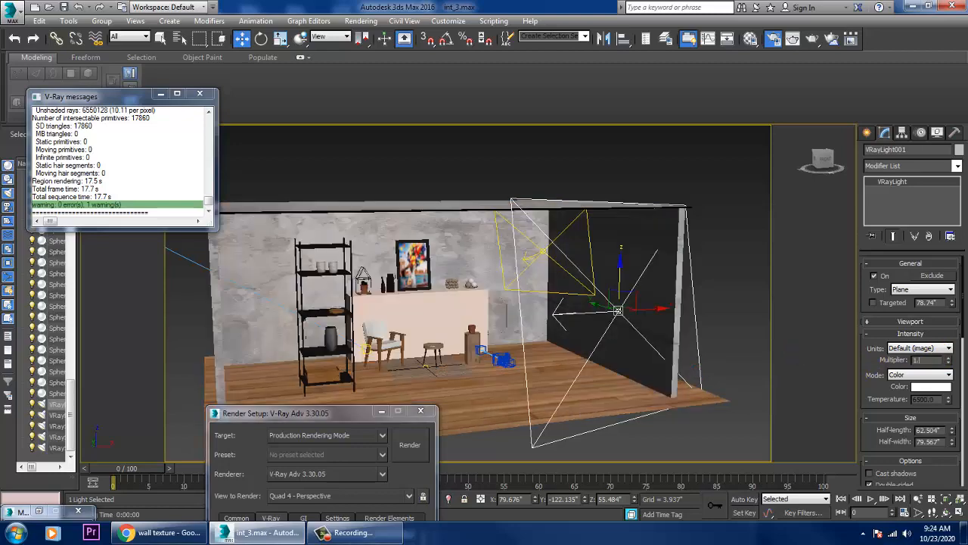
click(500, 165)
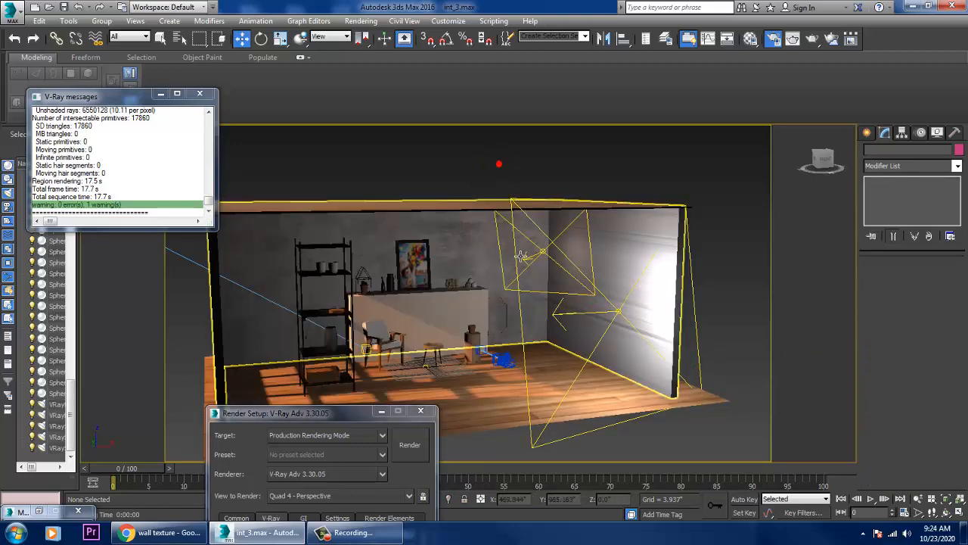
- Change the color of VRayLight001 from white to a pale warm pinkish tint
click(703, 336)
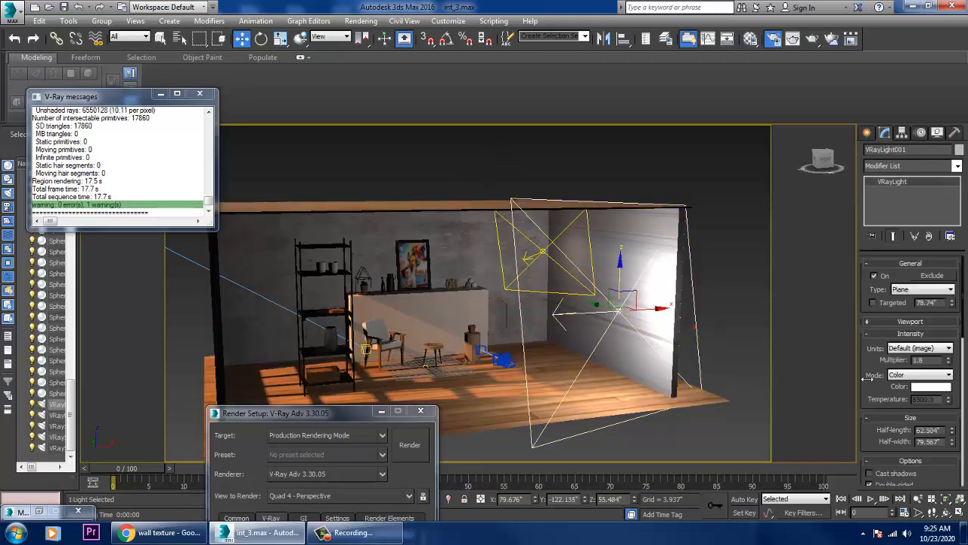
click(927, 389)
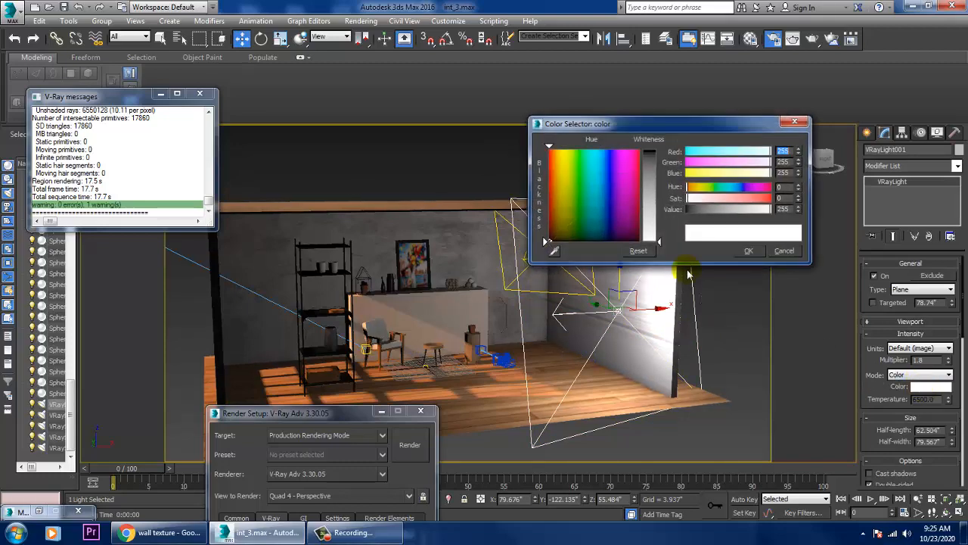
drag(649, 239, 649, 202)
click(749, 251)
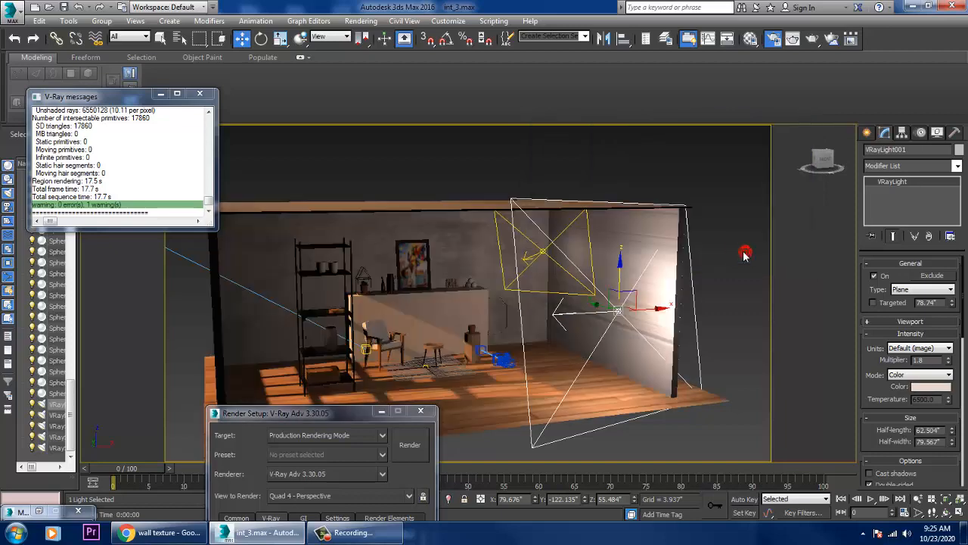
- Return the viewport to PhysCamera002 and test-render the view
key(c)
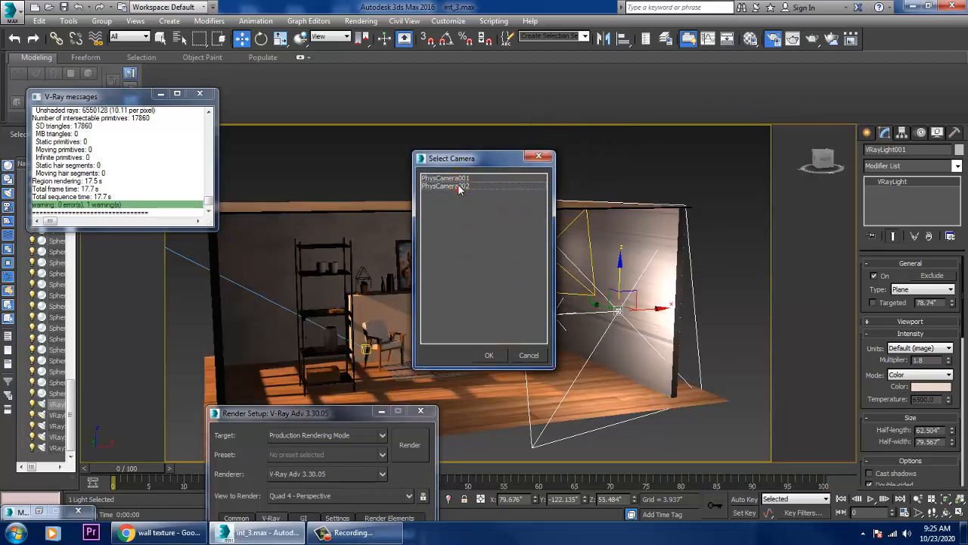
double_click(459, 187)
click(356, 21)
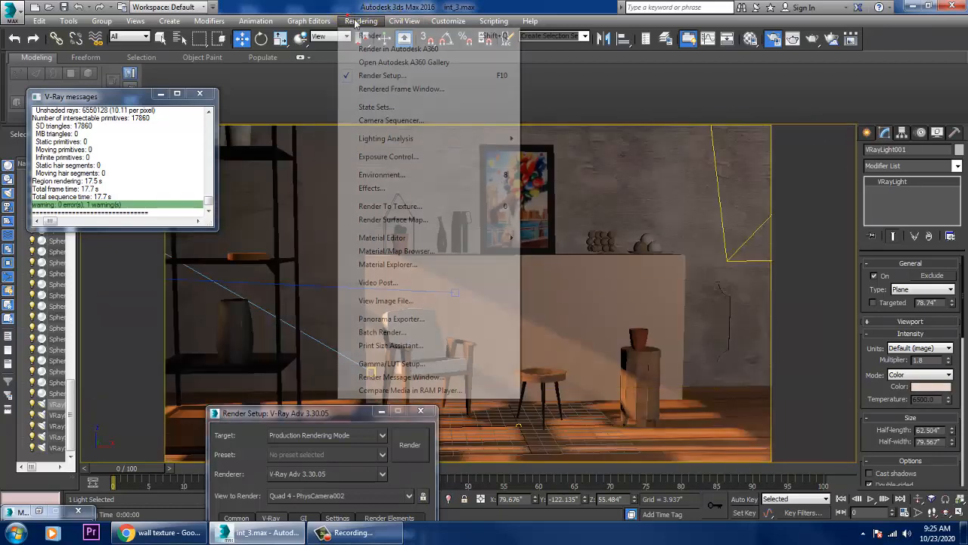
click(368, 33)
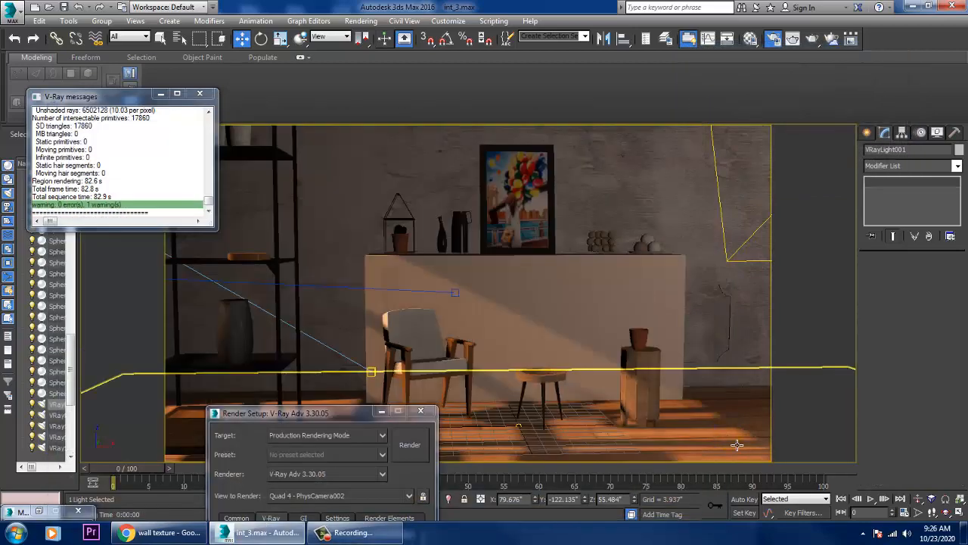
- Darken the reflection color of the floor plane's "floor" material to a gray of 106, and put the Material Editor away
click(737, 446)
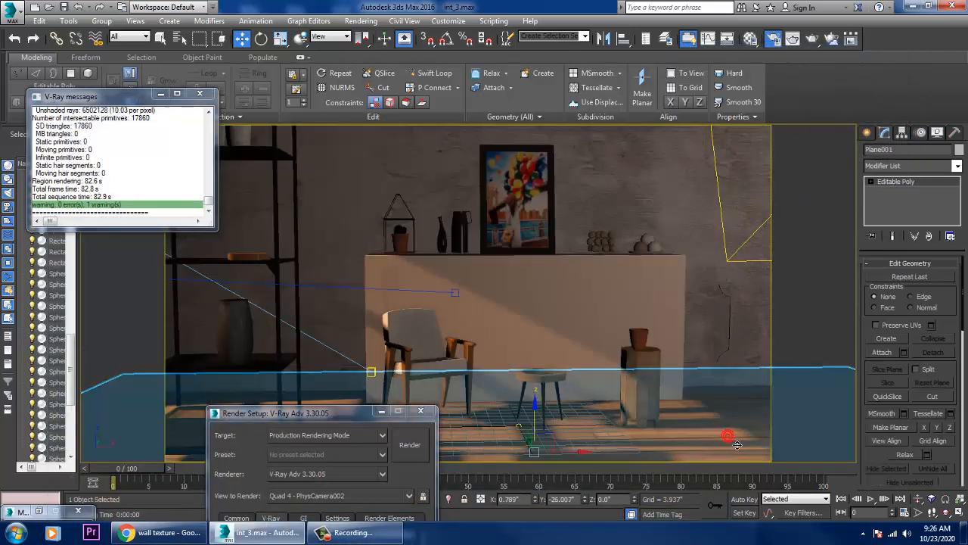
key(m)
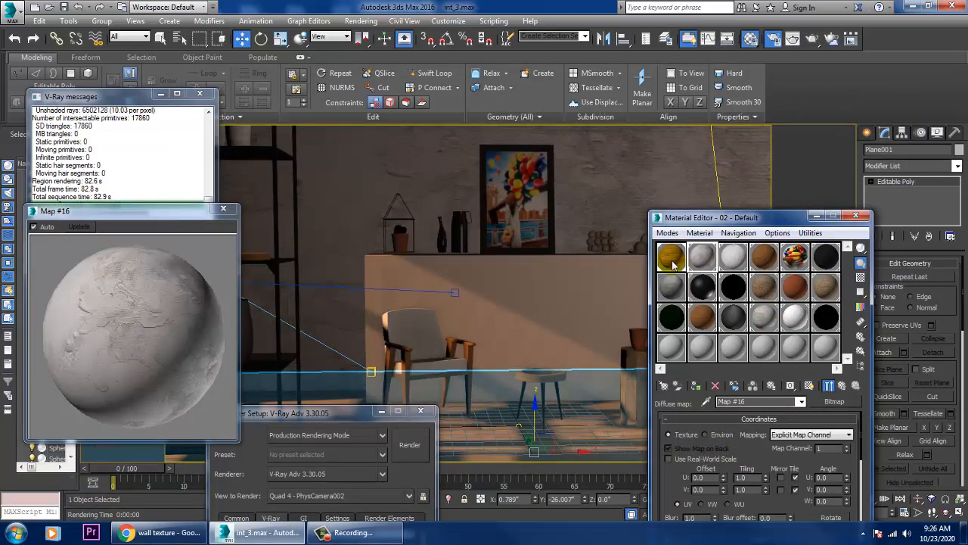
double_click(670, 258)
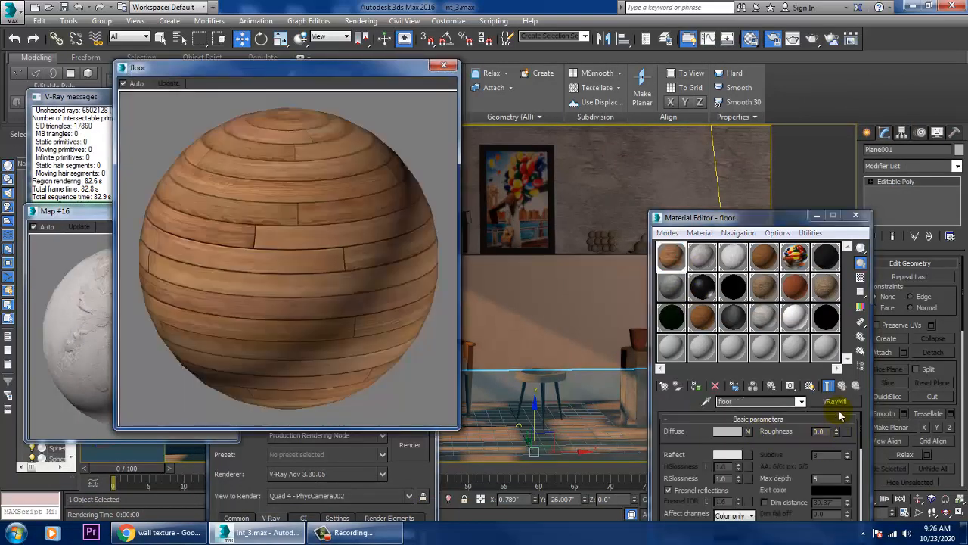
click(842, 387)
click(728, 455)
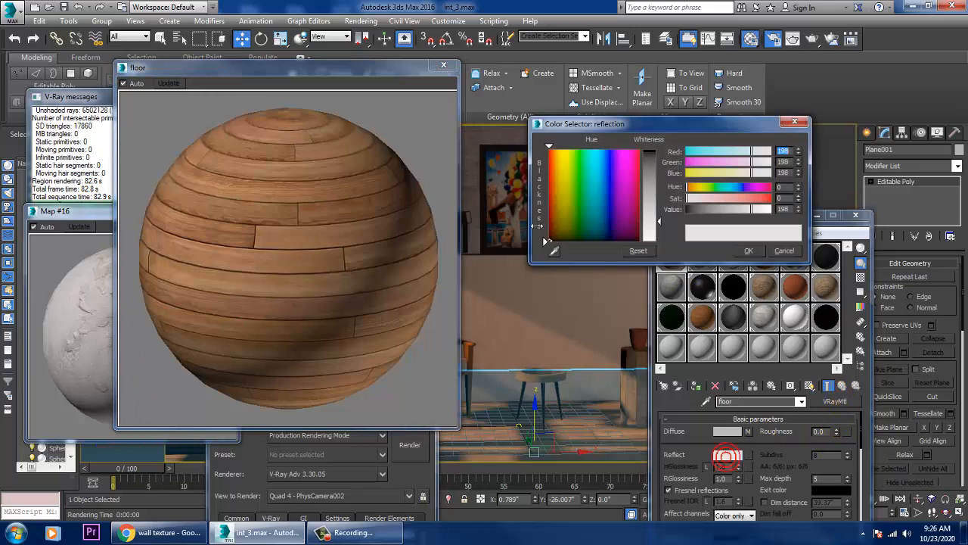
drag(659, 220, 659, 186)
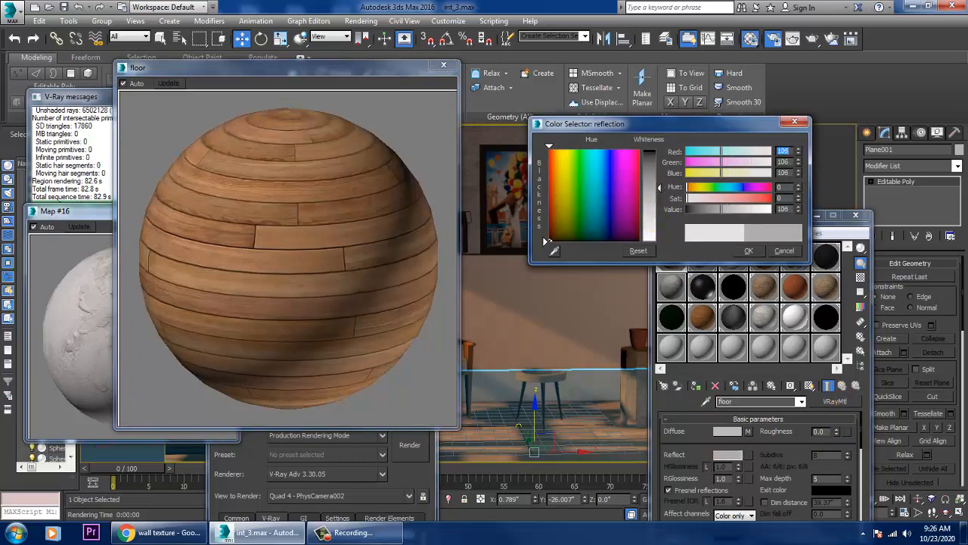
click(750, 251)
click(444, 65)
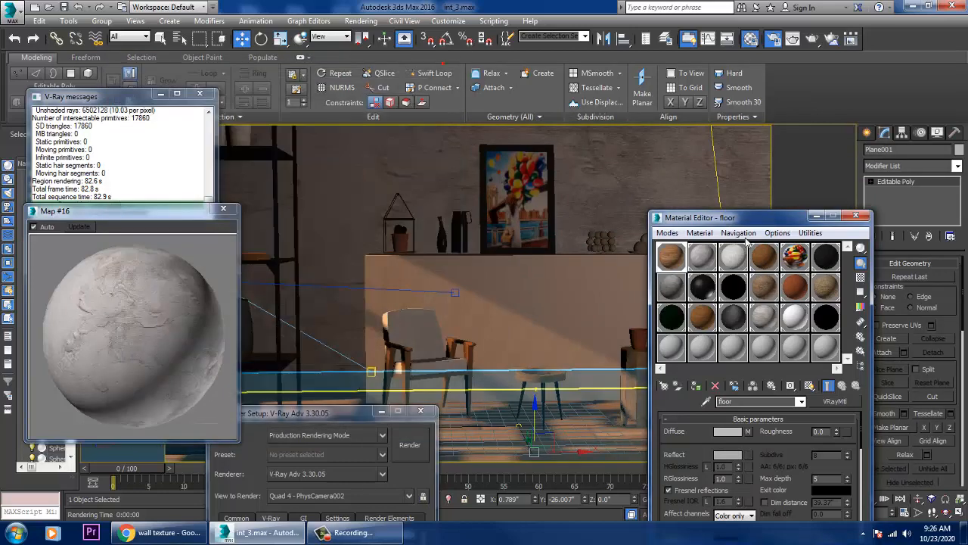
click(813, 217)
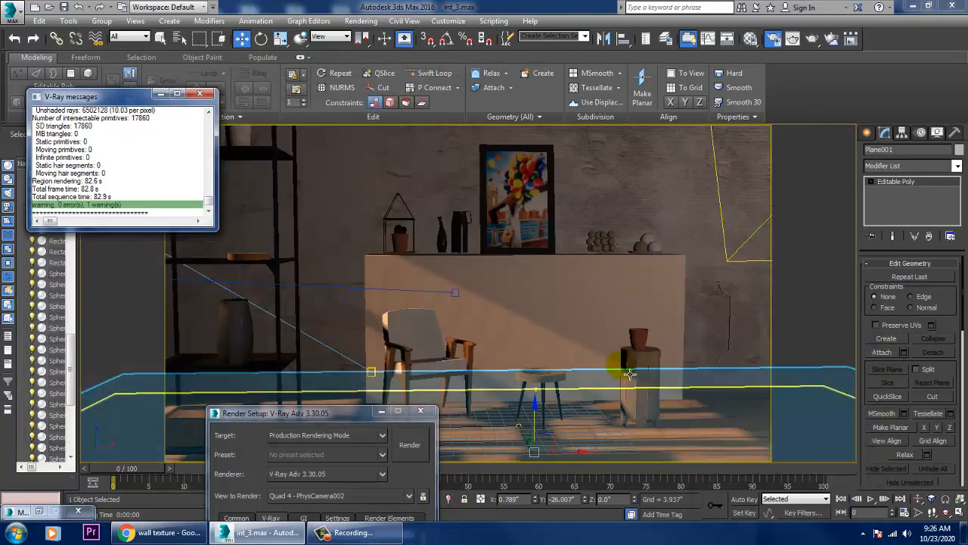
- Test-render the camera view again to check the floor reflection, and stop the render and close the V-Ray frame buffer
click(550, 320)
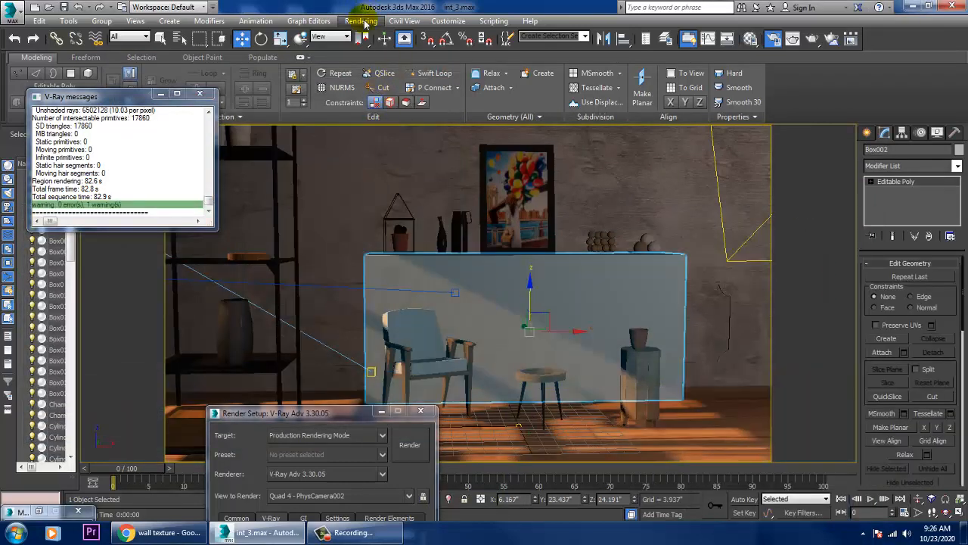
click(363, 21)
click(378, 33)
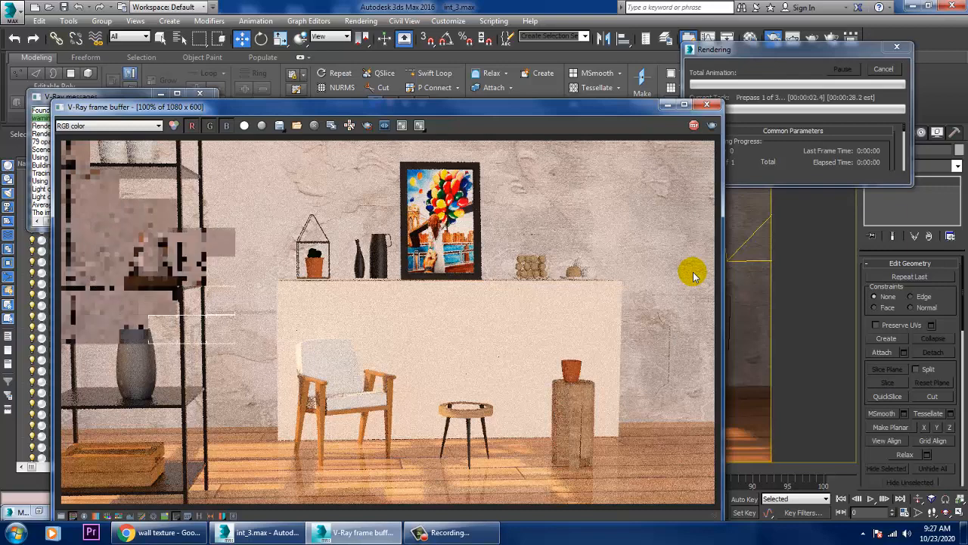
click(694, 125)
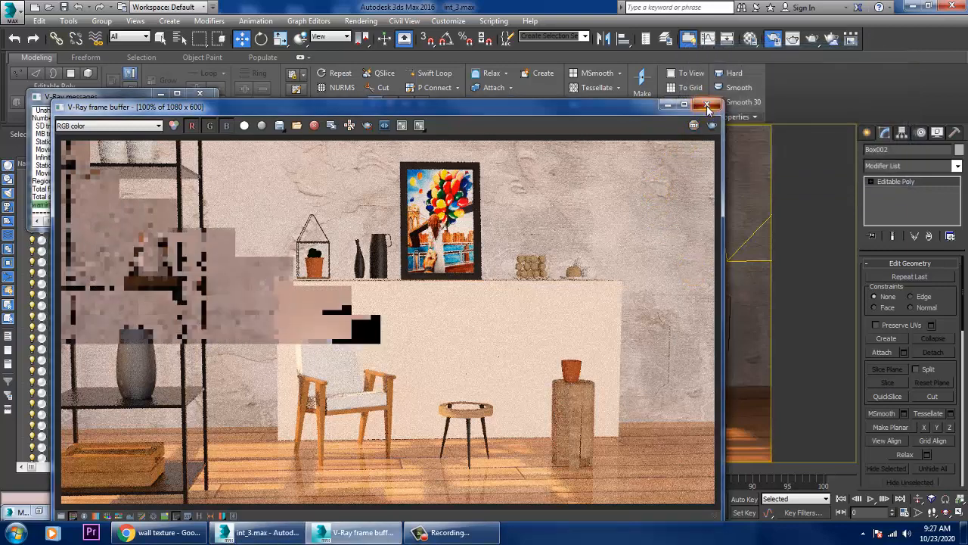
click(705, 104)
- Select the back wall and open the diffuse bitmap of the first sub-material in its "02 - Default" material
click(641, 194)
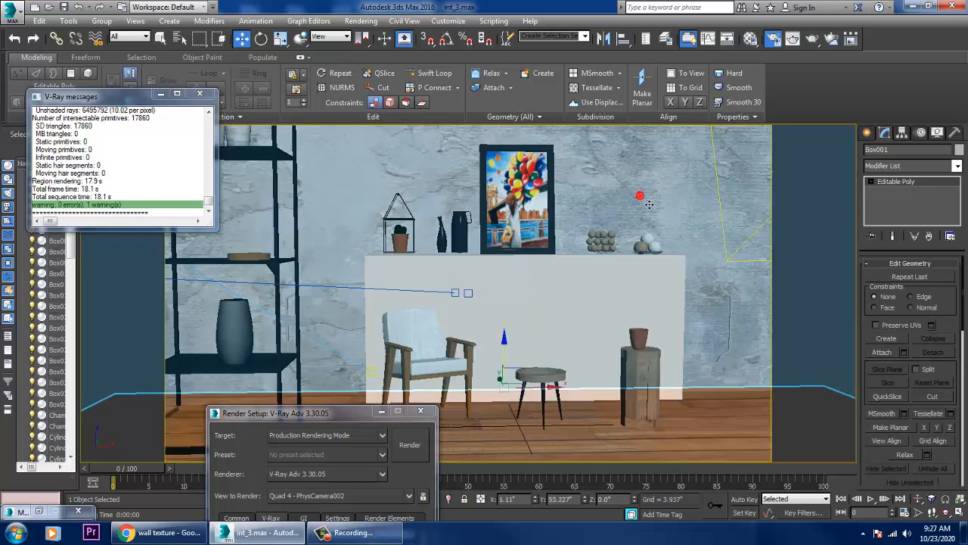
key(m)
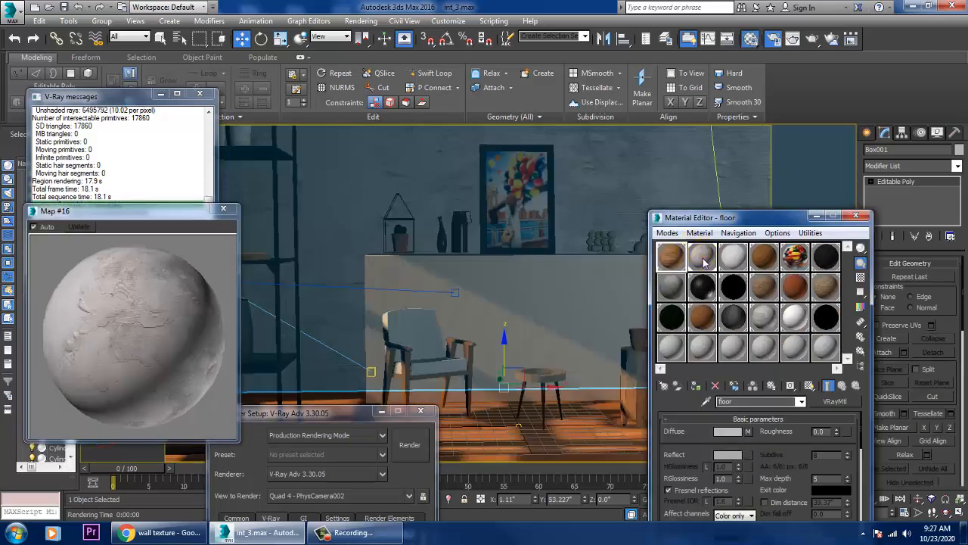
click(700, 257)
click(842, 386)
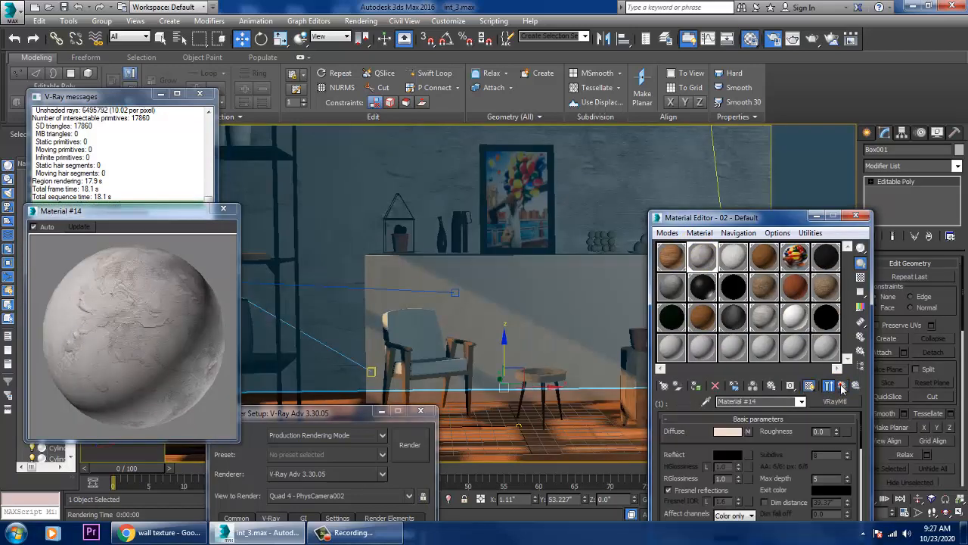
click(841, 385)
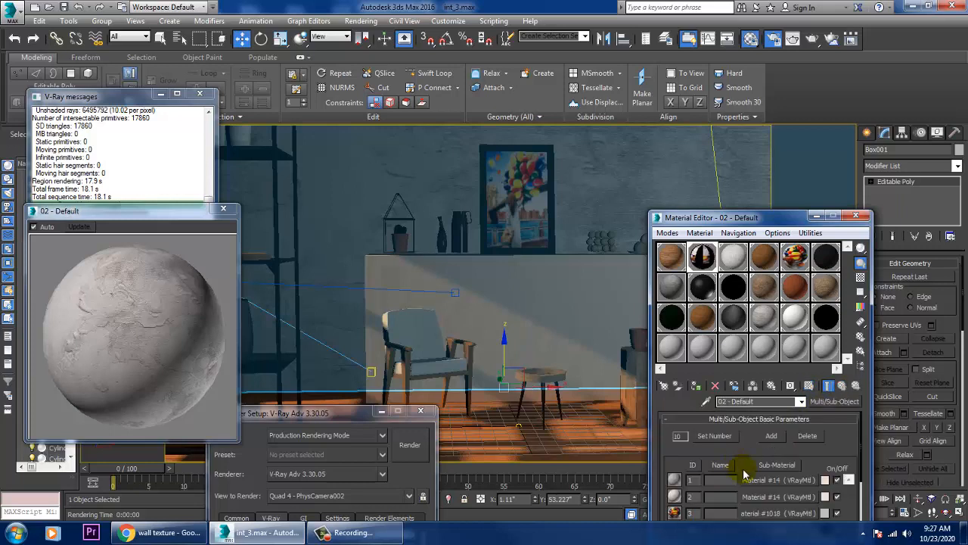
click(781, 477)
click(747, 432)
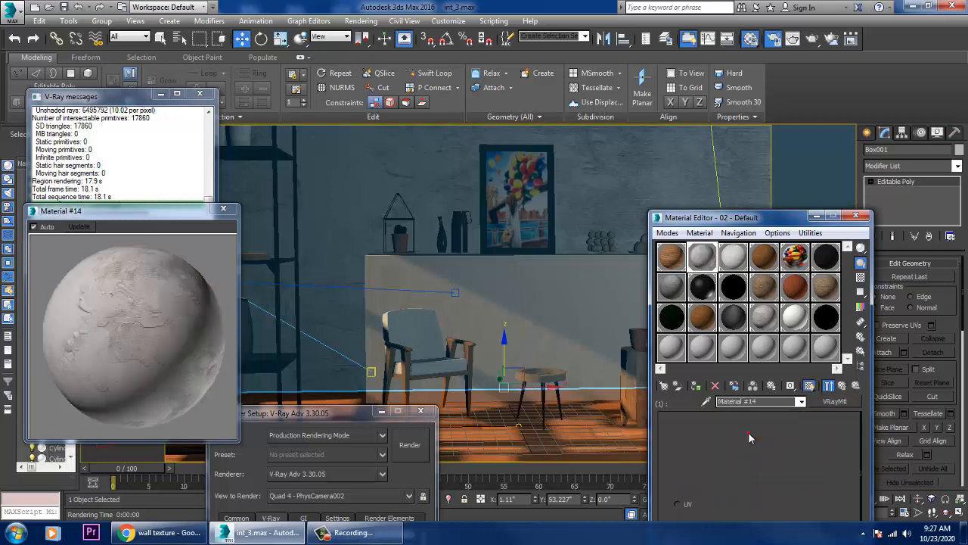
drag(777, 466, 779, 353)
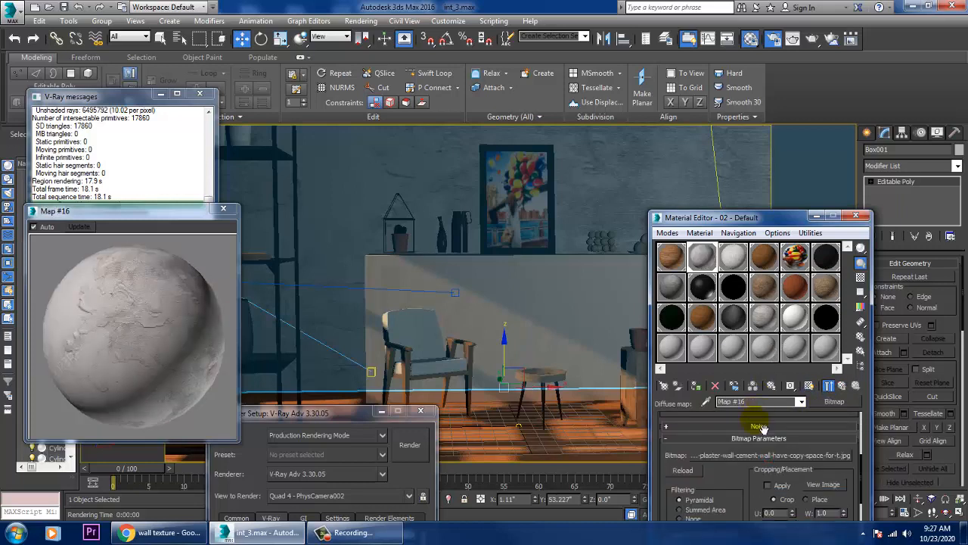
- Preview the images in the tex folder and replace the wall's diffuse bitmap with everytexture.com-stock-paint-texture-00001-1024x768
click(765, 457)
click(454, 227)
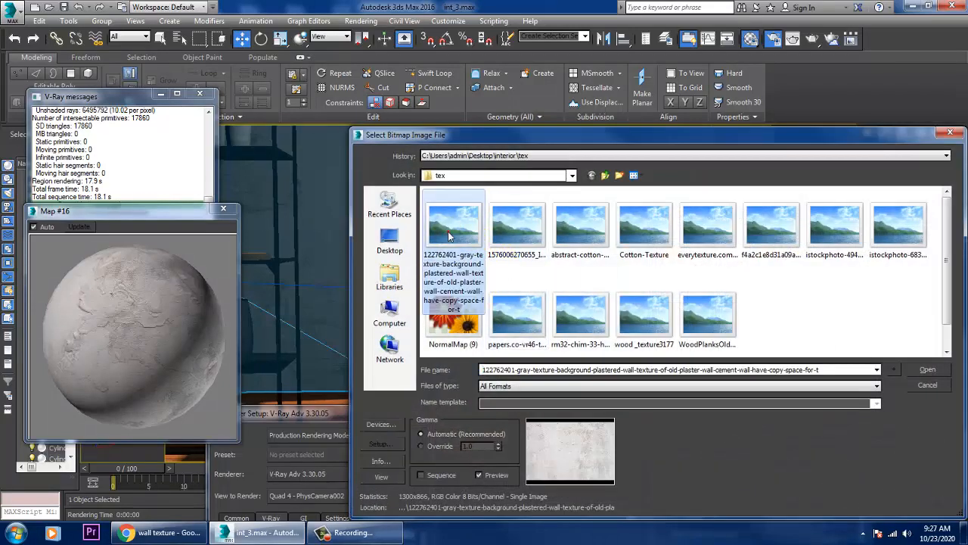
click(501, 235)
click(579, 227)
click(644, 228)
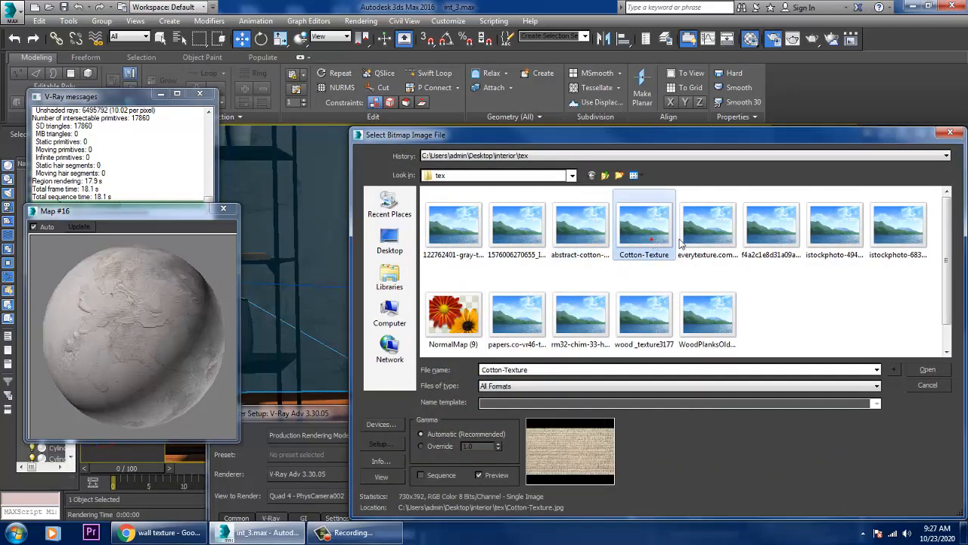
click(708, 238)
click(775, 239)
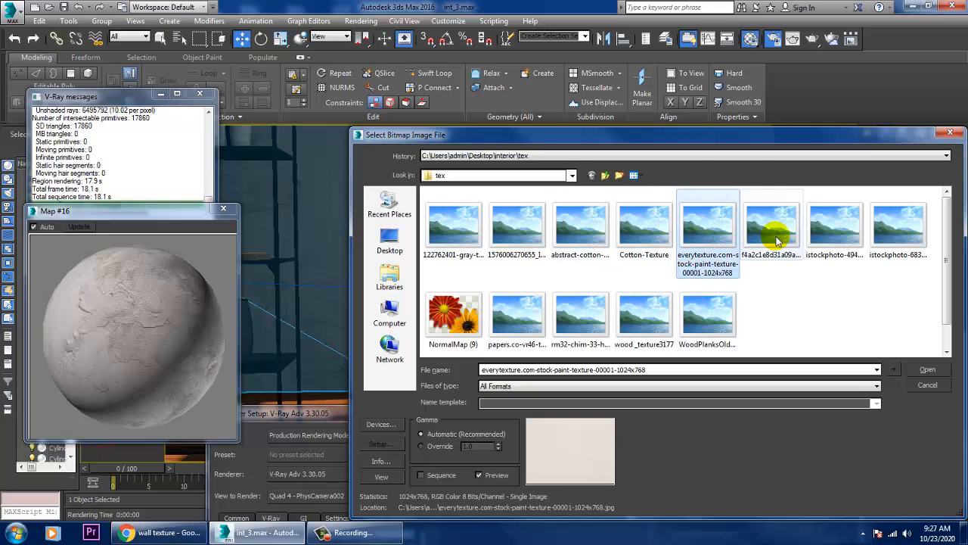
click(835, 231)
click(898, 236)
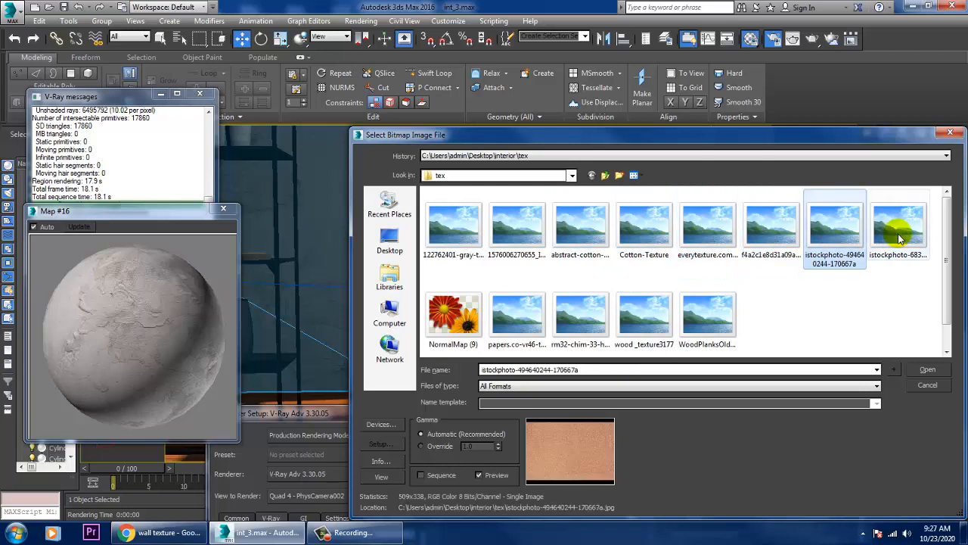
click(726, 317)
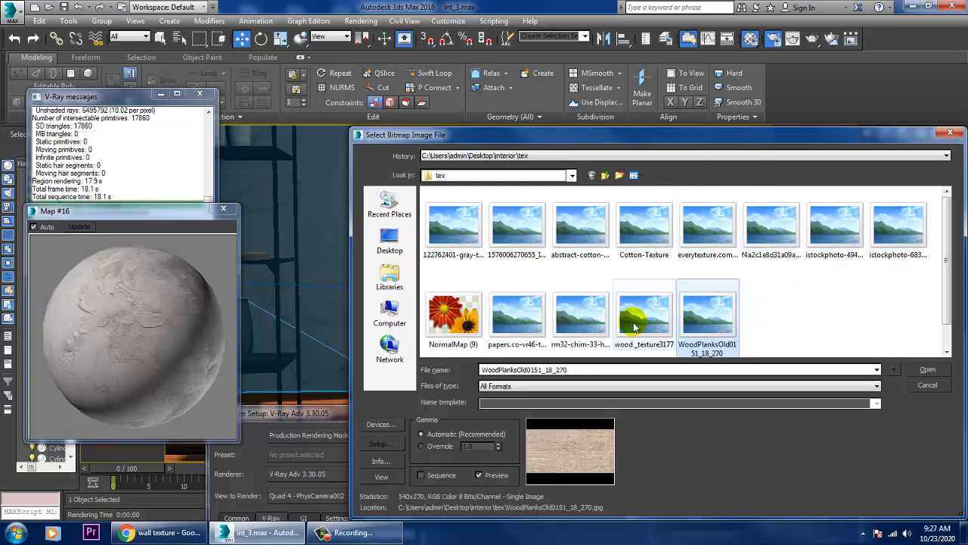
click(634, 321)
click(170, 527)
click(171, 527)
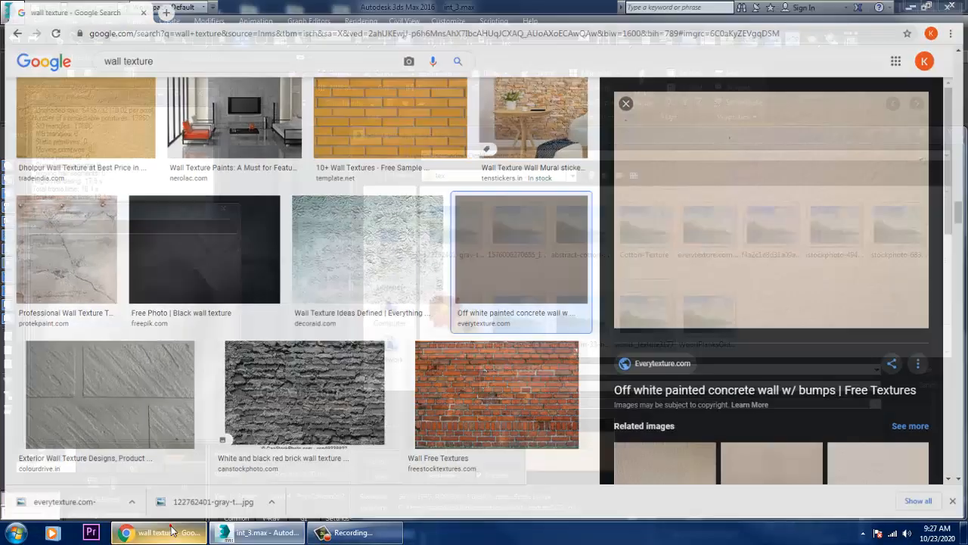
click(709, 235)
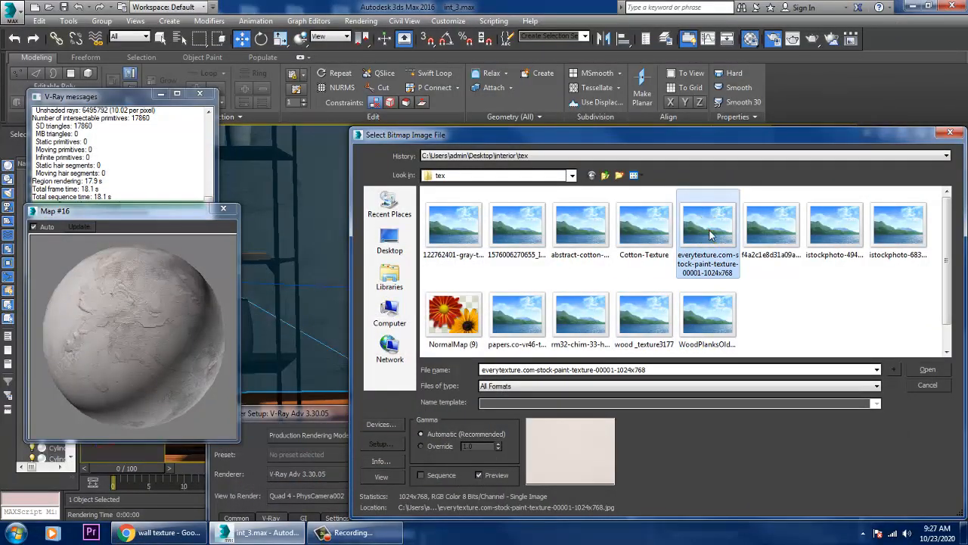
double_click(710, 235)
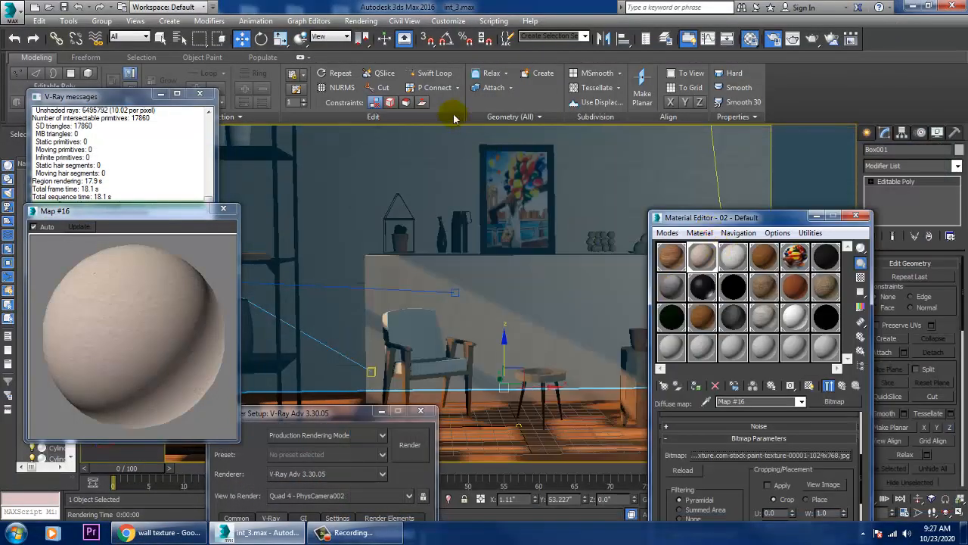
- Test-render the camera view to check the painted wall texture, and close the V-Ray frame buffer
click(361, 20)
click(379, 35)
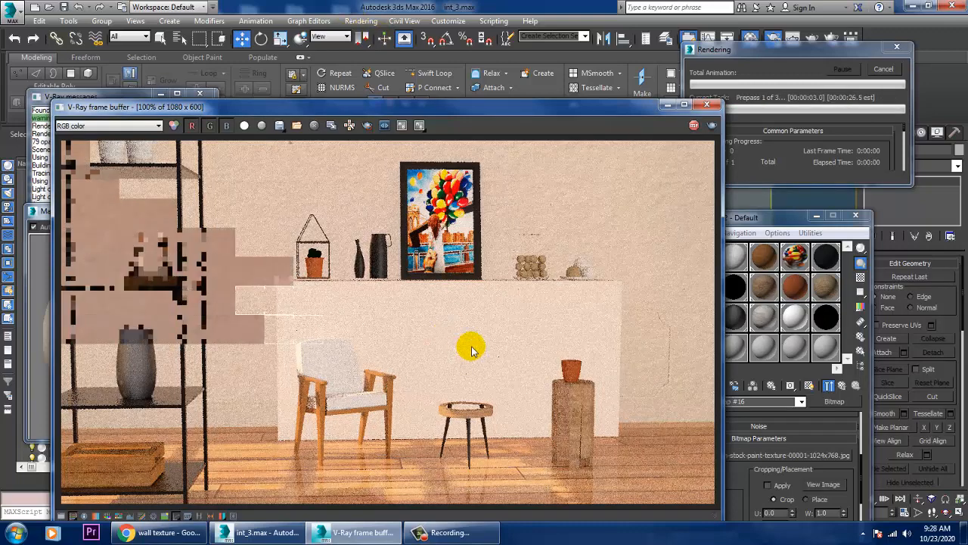
click(707, 103)
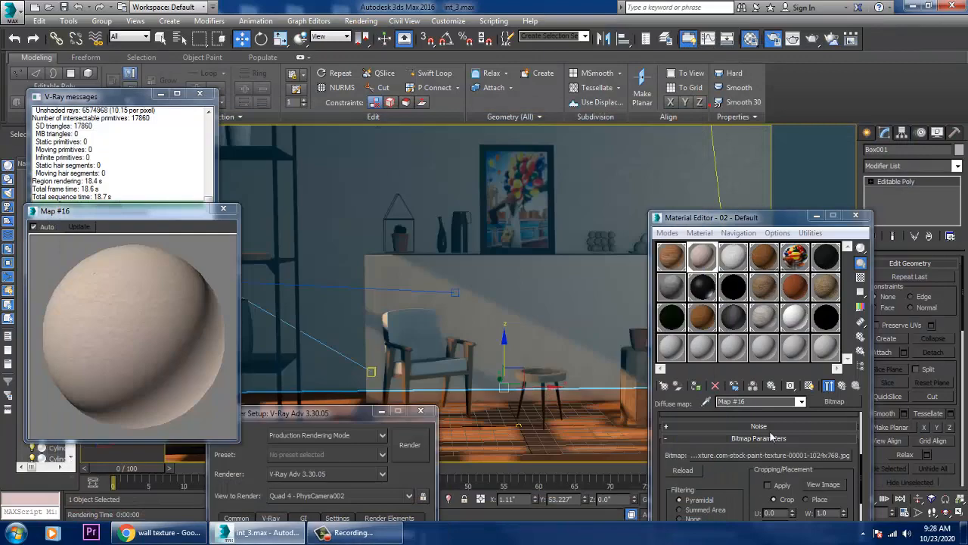
- Clear the diffuse map from the wall's Material #14 so that it uses a plain color
right_click(800, 456)
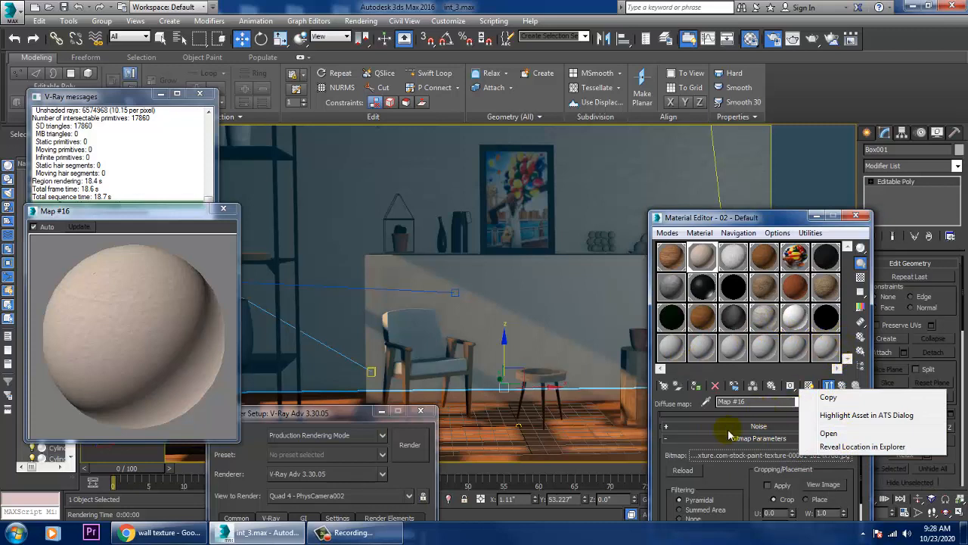
click(841, 387)
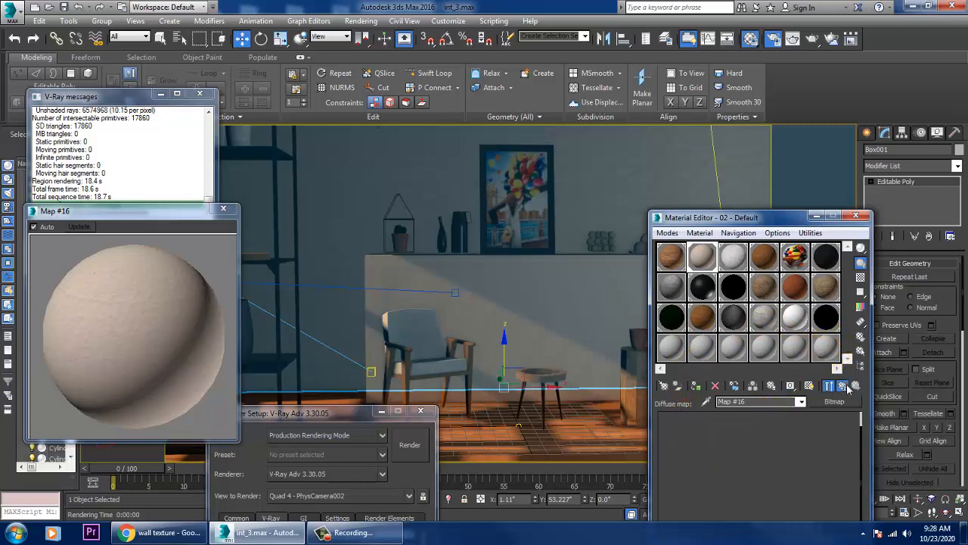
right_click(748, 433)
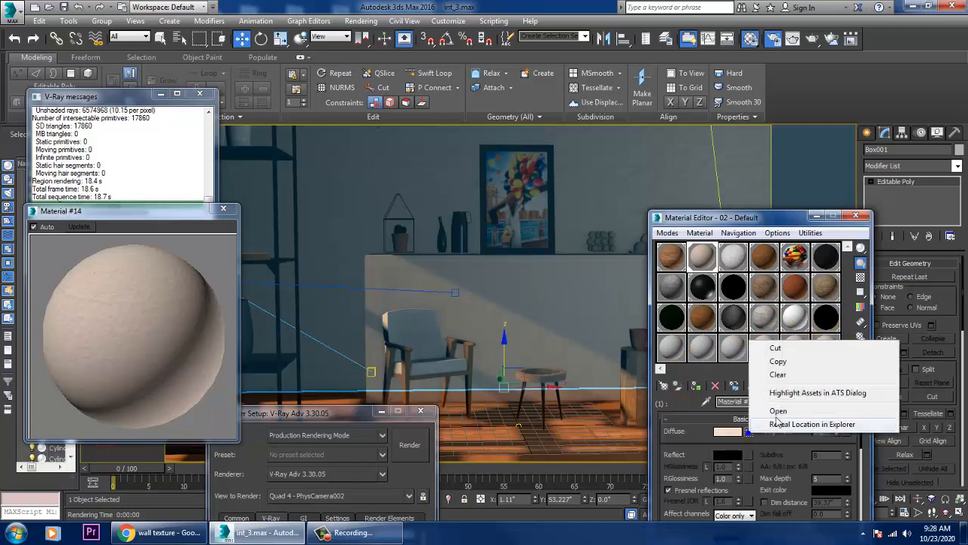
click(782, 372)
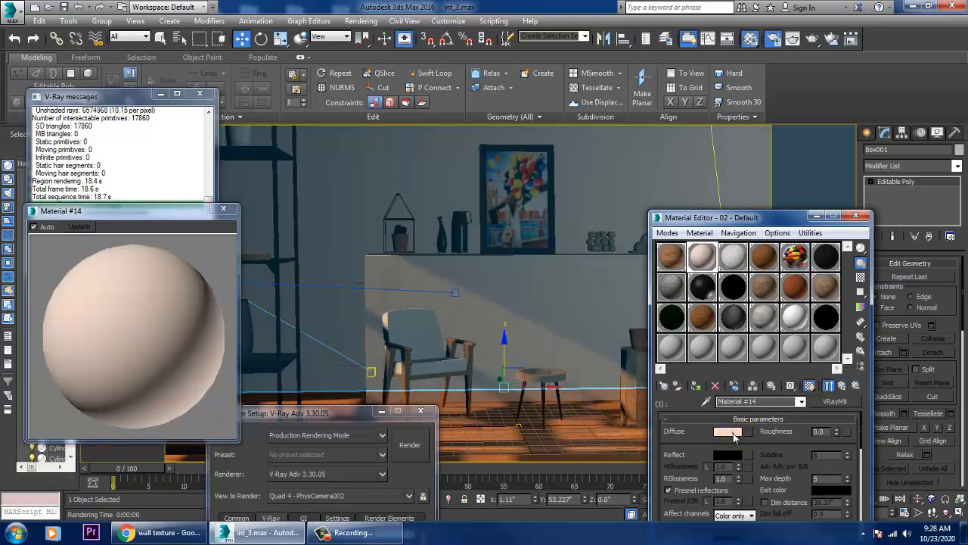
- Try a pale blue-gray diffuse color of 158, 177, 177 on the wall's Material #14
click(728, 432)
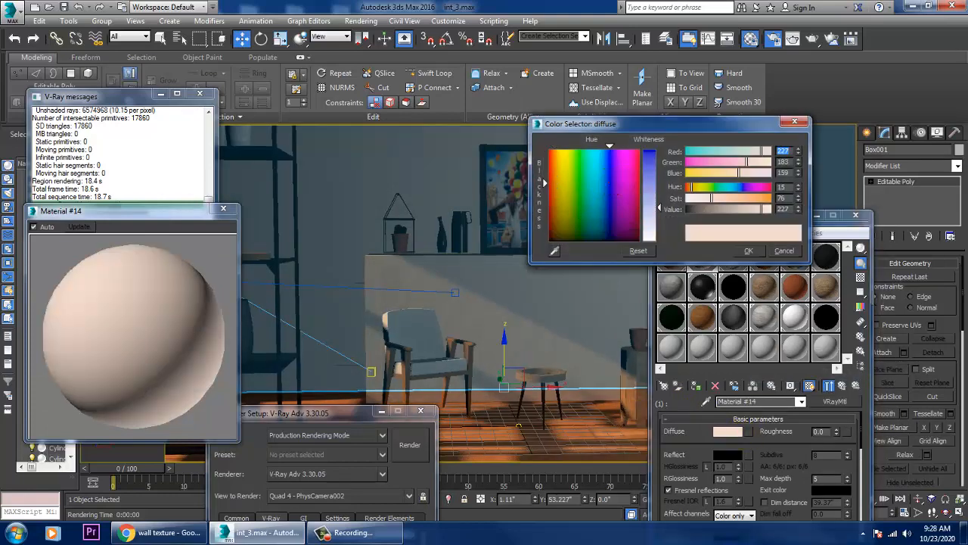
click(607, 182)
drag(606, 182, 587, 220)
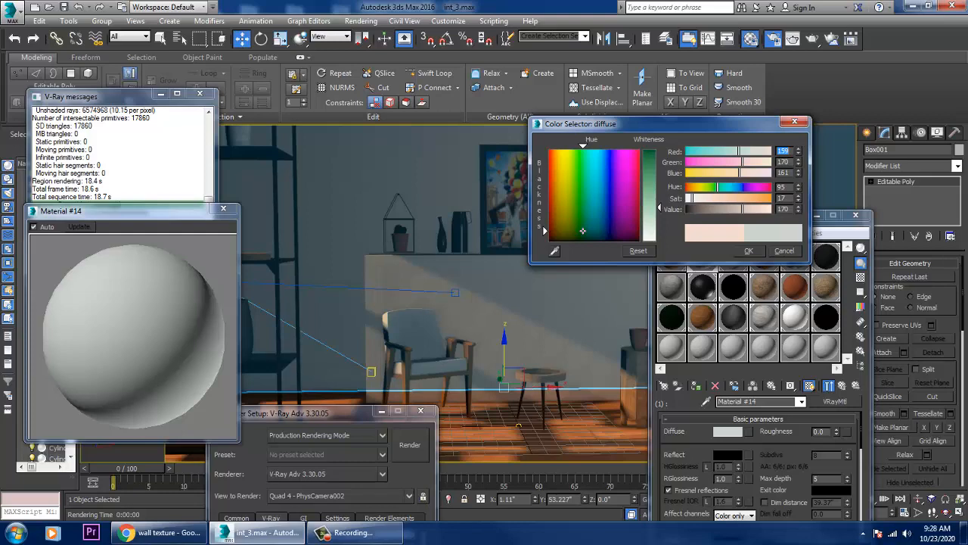
drag(588, 220, 594, 224)
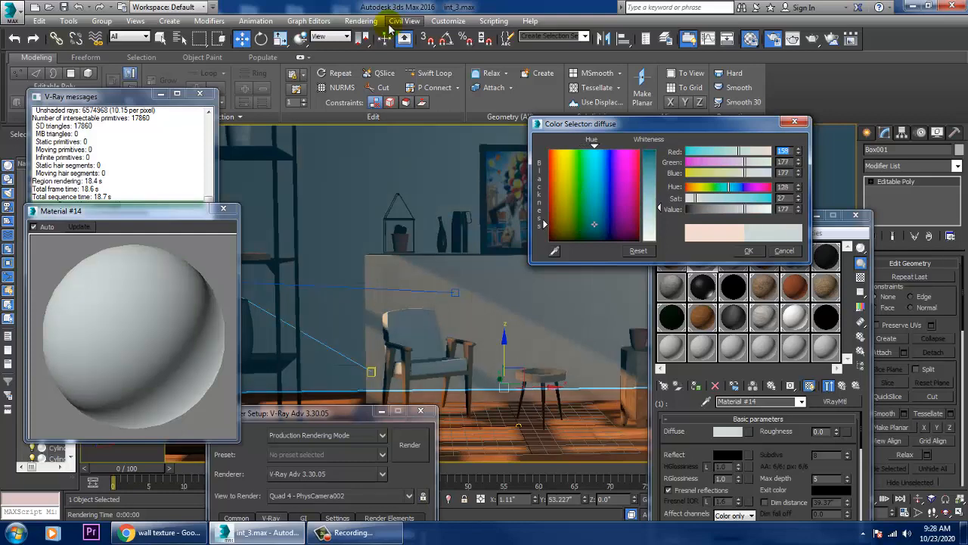
- View the shutterstock room reference image from the interior folder and place it beside the diffuse color selector
click(360, 20)
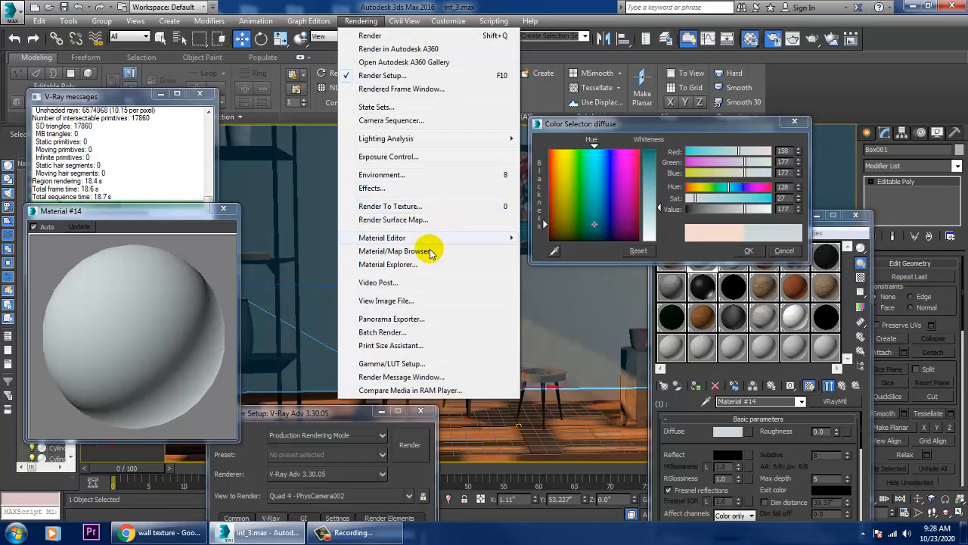
click(386, 301)
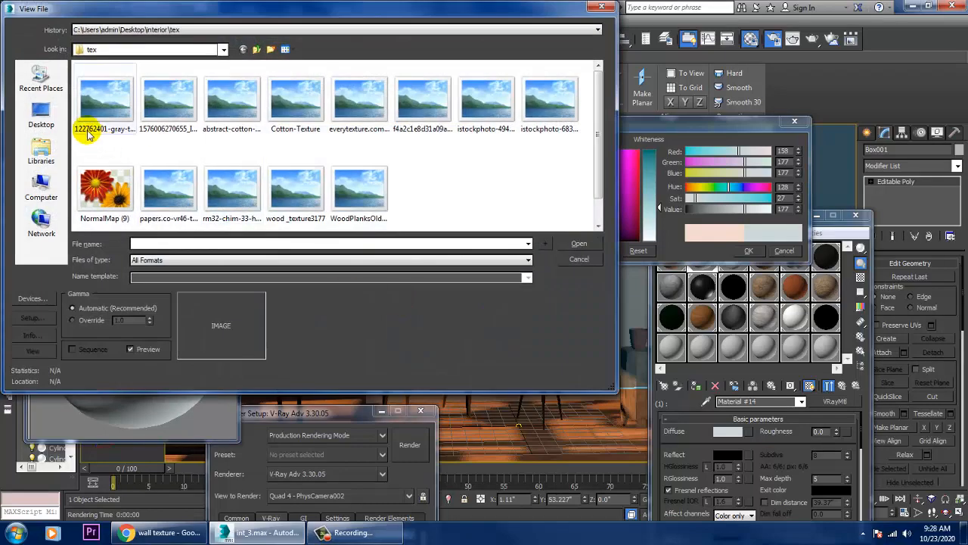
click(255, 49)
double_click(168, 99)
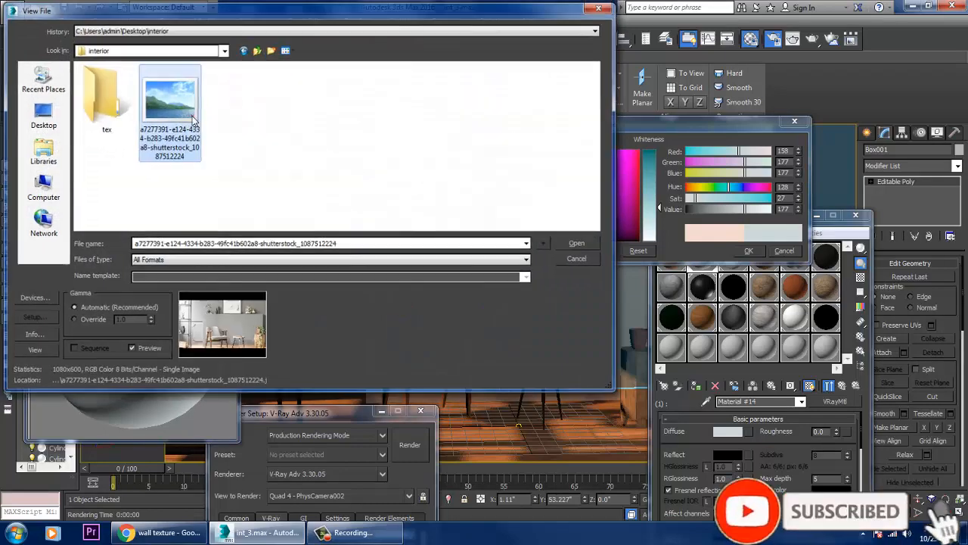
drag(736, 85, 133, 83)
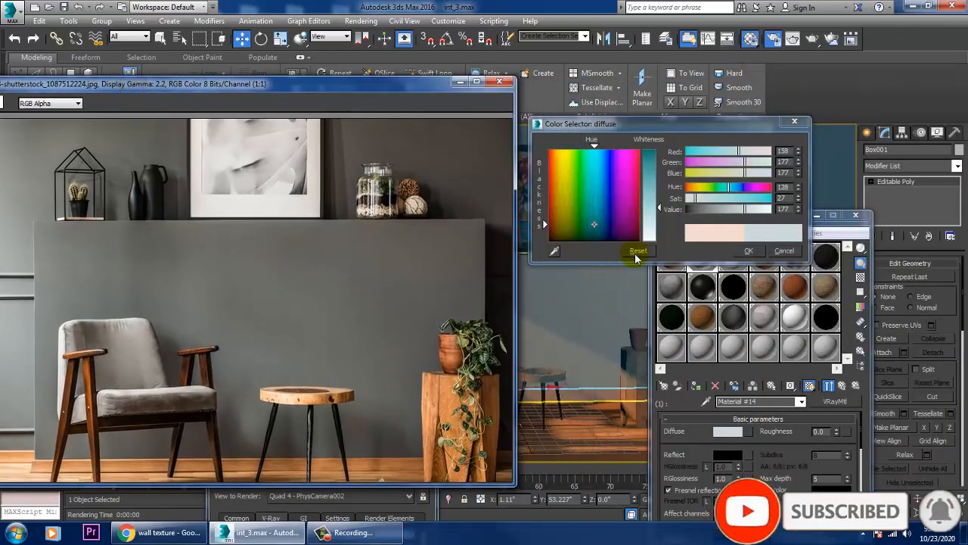
- Sample the dark gray wall in the reference image as Material #14's diffuse color, and slightly raise its whiteness
click(554, 250)
click(435, 297)
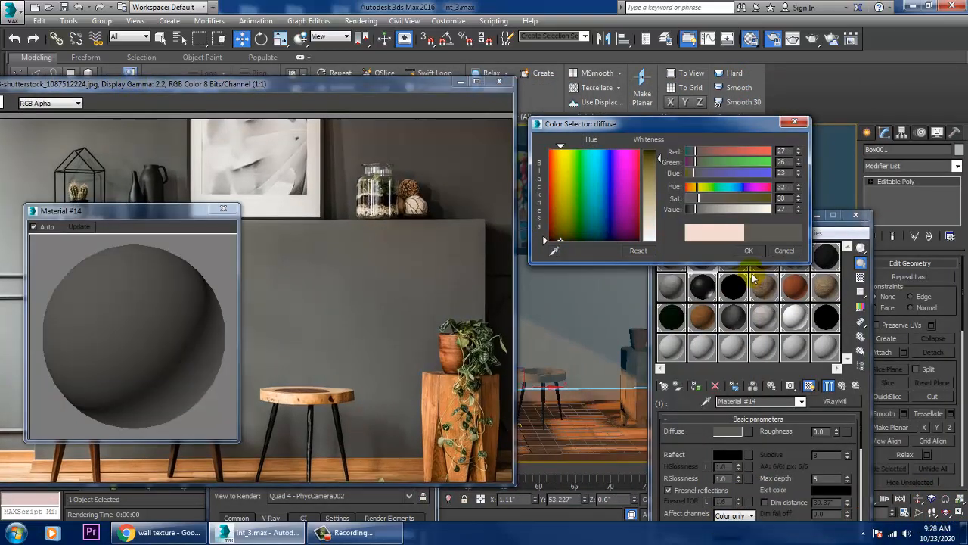
click(749, 251)
click(771, 386)
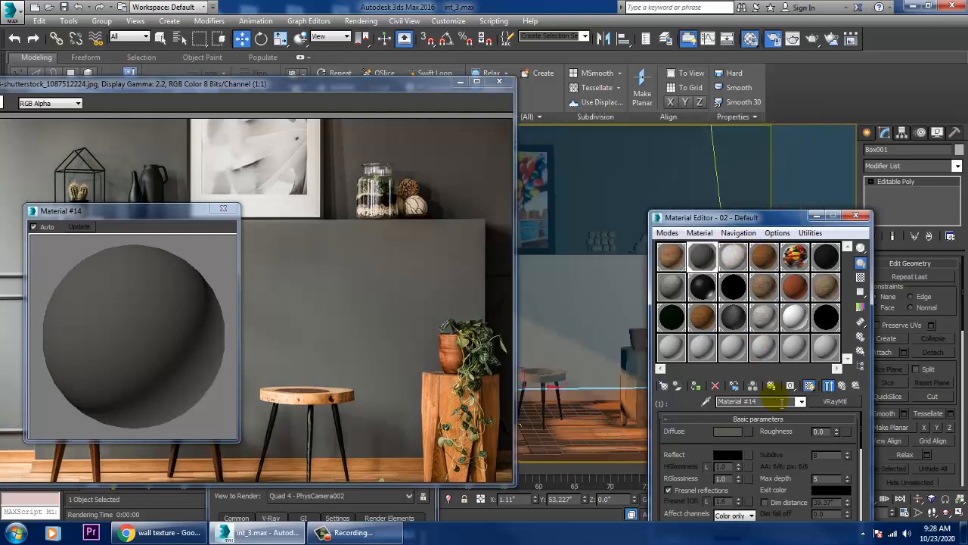
click(729, 432)
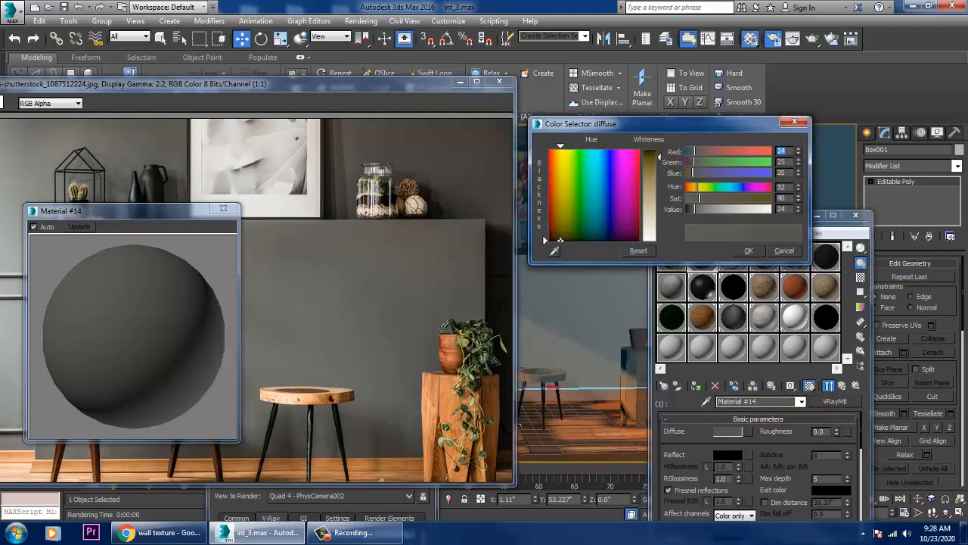
drag(660, 157, 660, 161)
click(748, 251)
- Copy the dark gray first sub-material of "02 - Default" into sub-material slot 2, using the Copy method
click(847, 386)
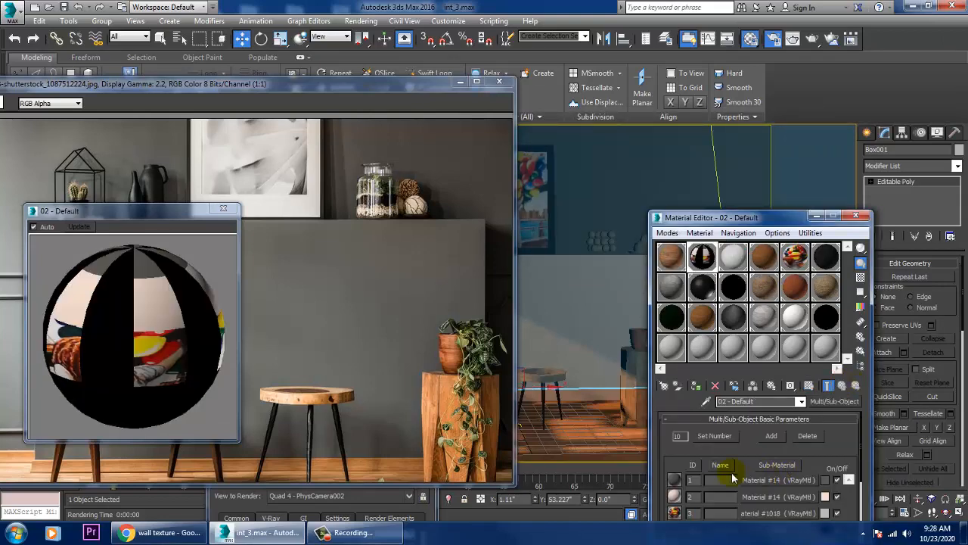
mouse_move(762, 496)
mouse_down()
mouse_move(775, 496)
mouse_move(767, 480)
mouse_up()
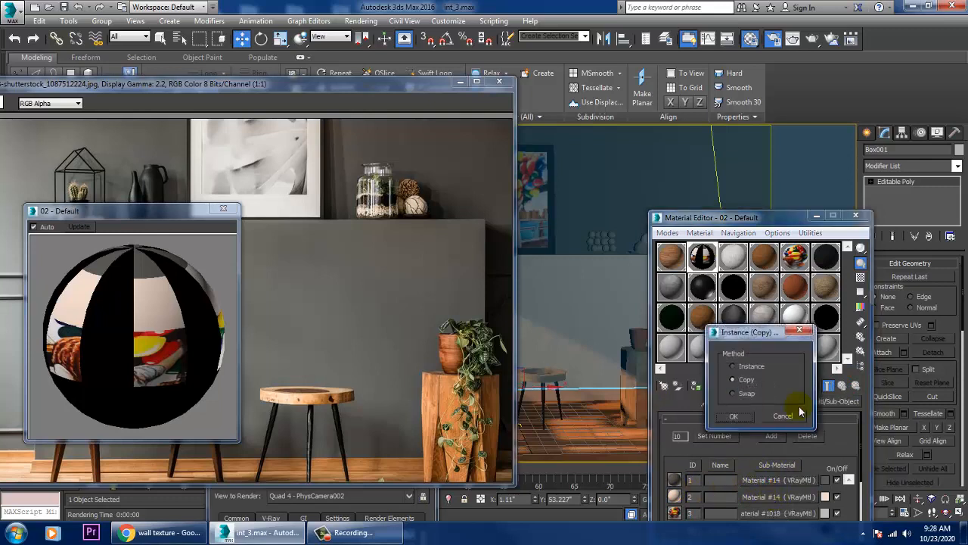
click(734, 417)
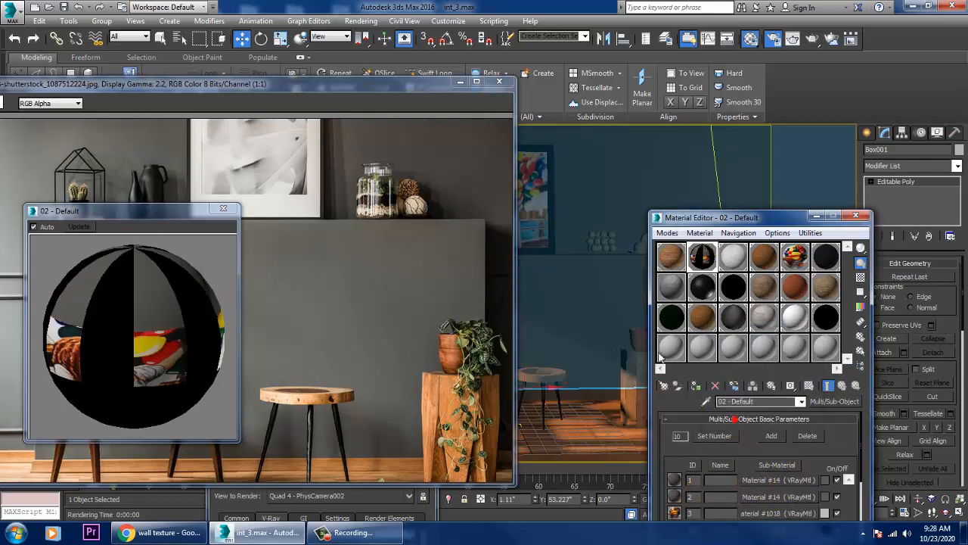
- Test-render the camera view with the dark gray walls, and stop the render and close the frame buffer
click(360, 20)
click(365, 38)
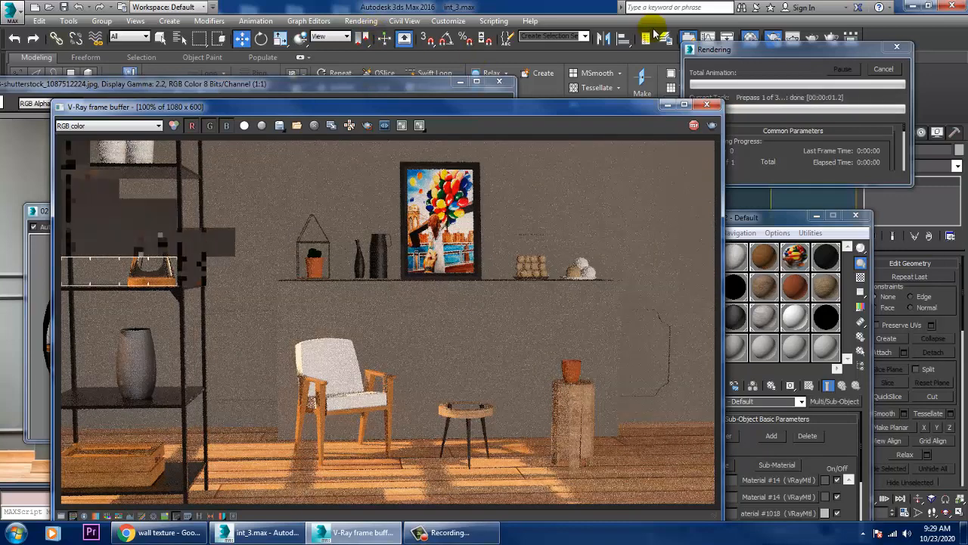
key(Escape)
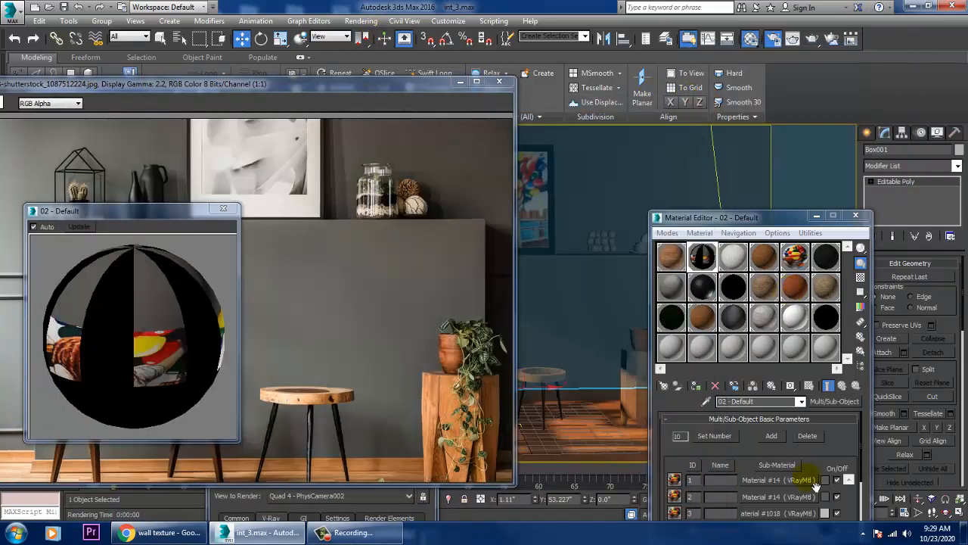
- Put the material and reference windows away, and open the VRayLight002 plane light's multiplier for editing from a perspective view
click(816, 217)
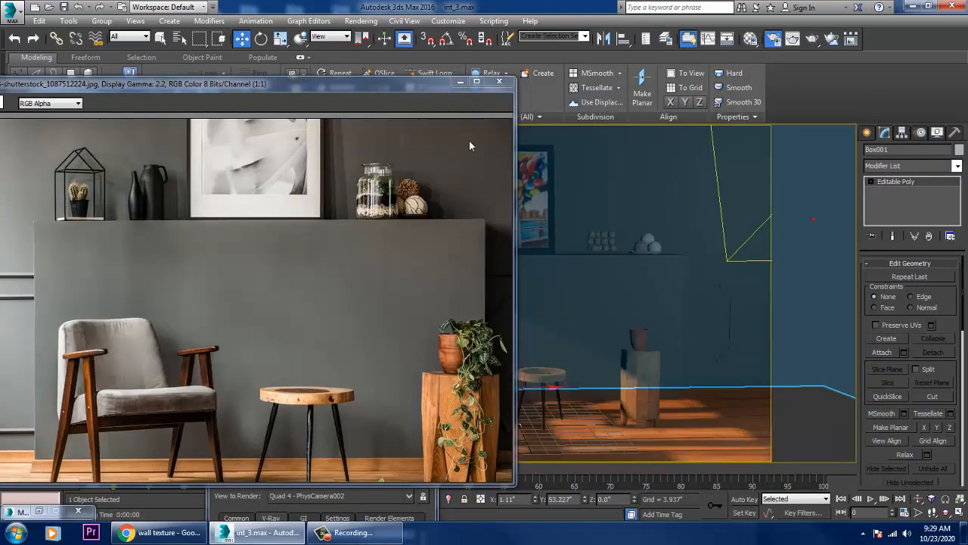
click(460, 83)
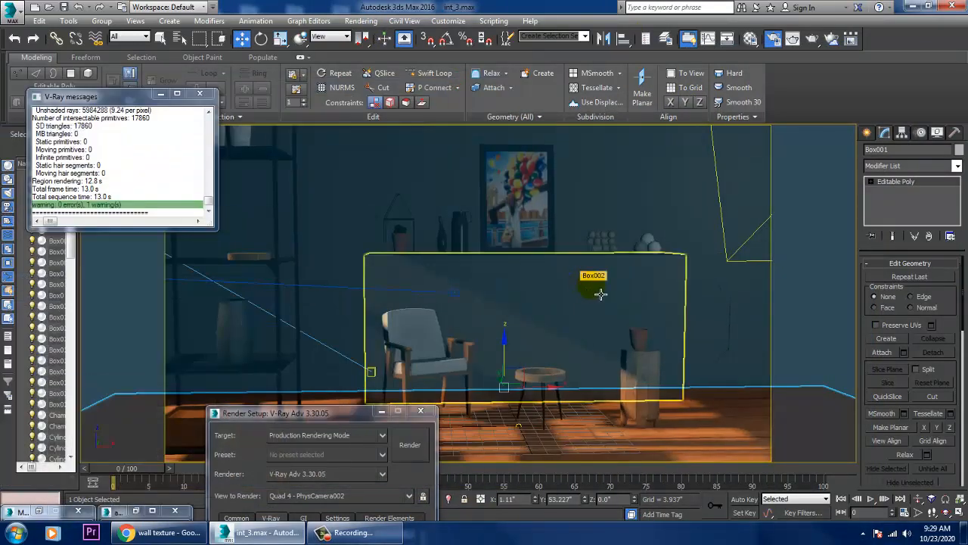
key(p)
scroll(663, 293, down, 10)
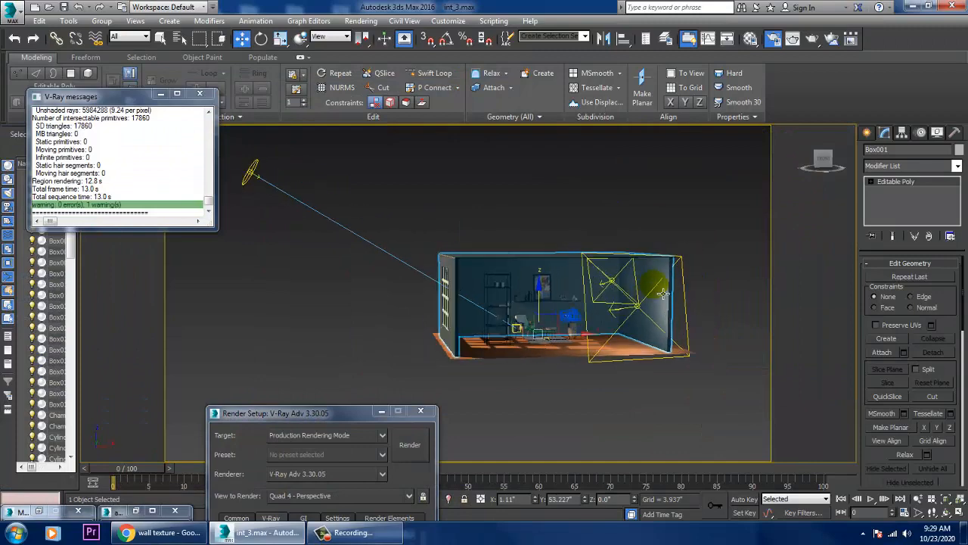
scroll(588, 282, up, 6)
alt+middle_drag(550, 272, 521, 266)
click(518, 270)
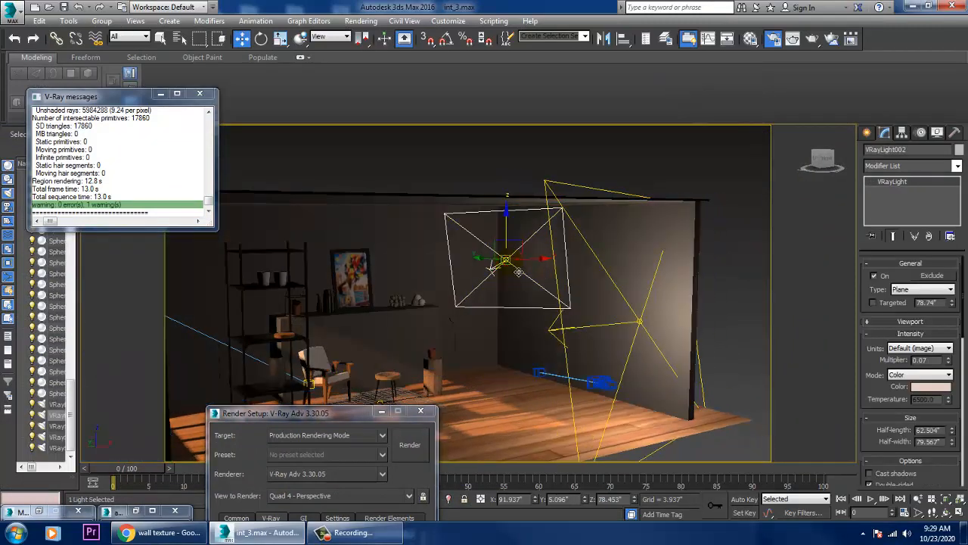
drag(939, 360, 867, 360)
- Set VRayLight001's multiplier to 2.0 and whiten its light color to RGB 233, 213, 203
click(642, 321)
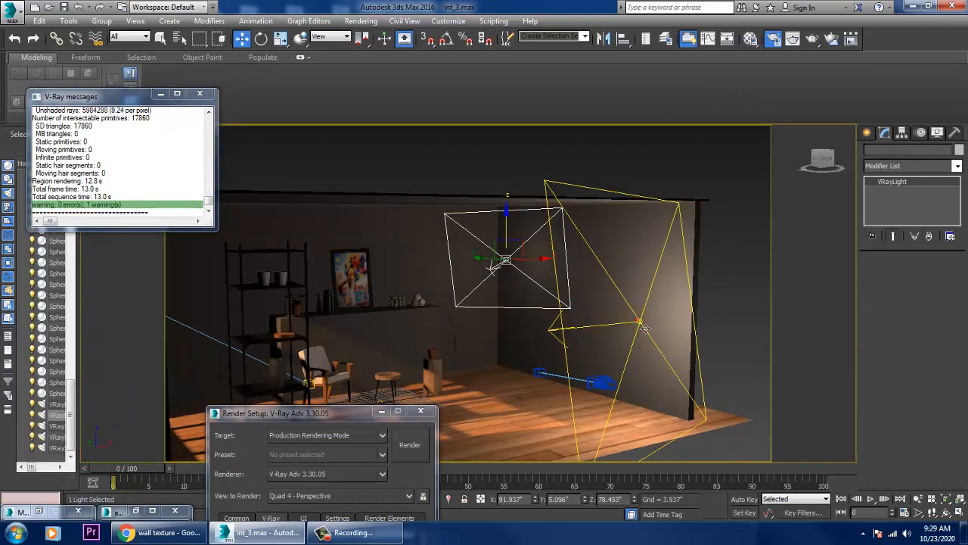
drag(942, 362, 881, 369)
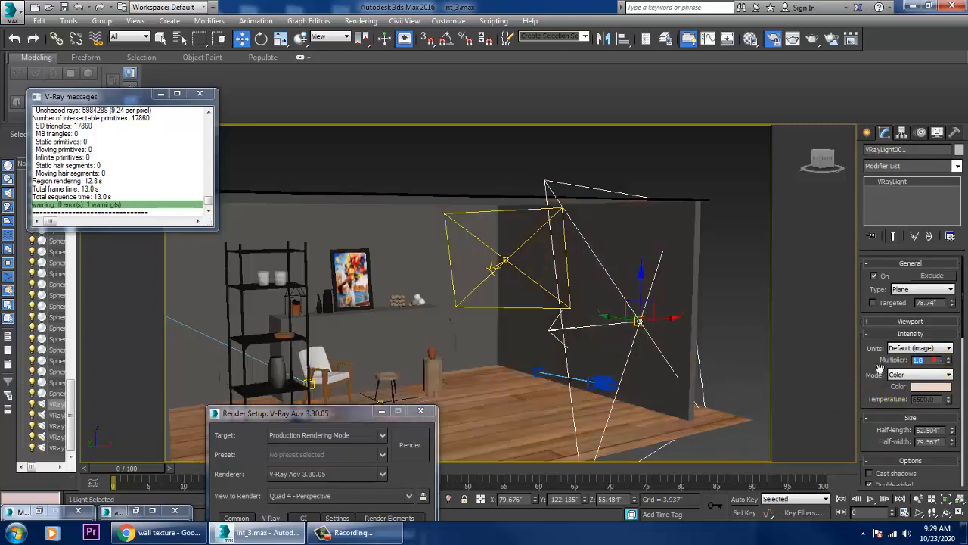
key(Return)
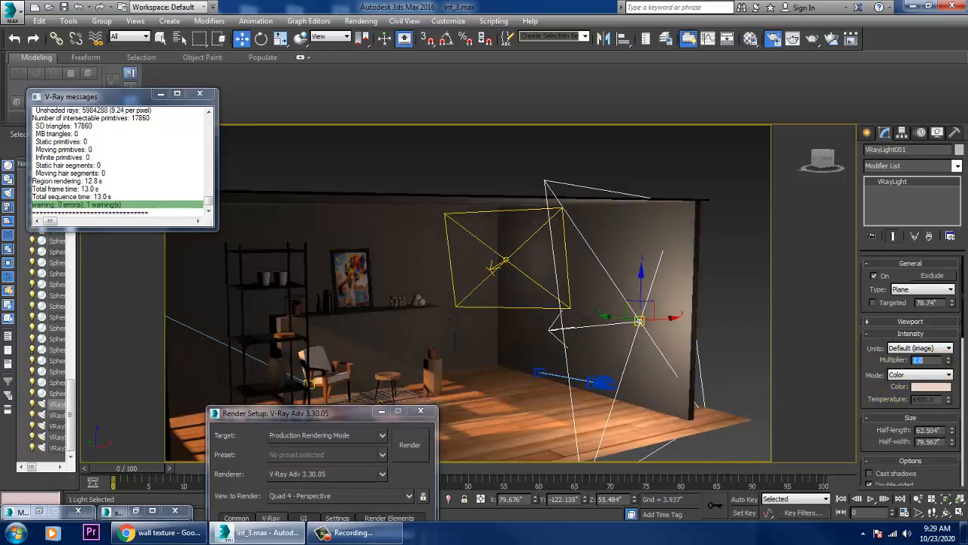
click(925, 391)
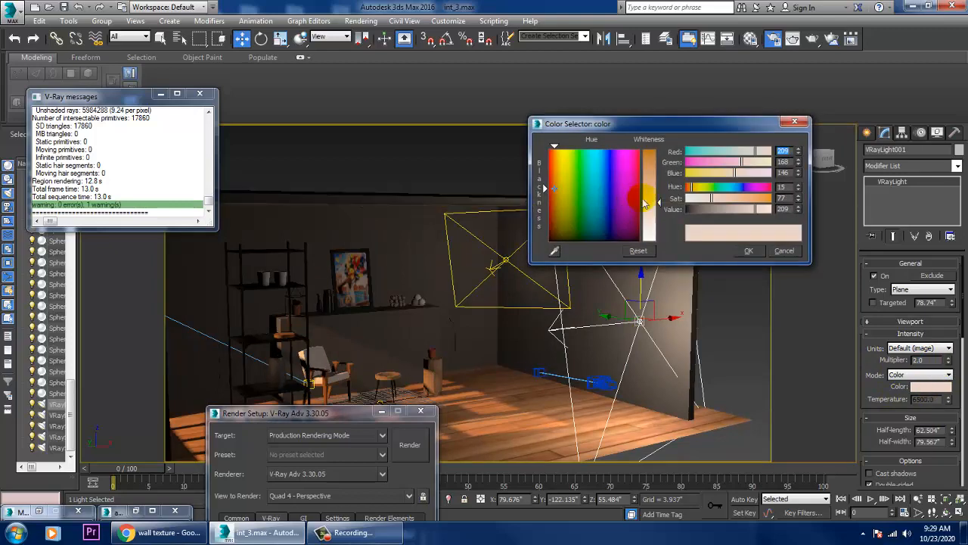
drag(655, 199, 656, 217)
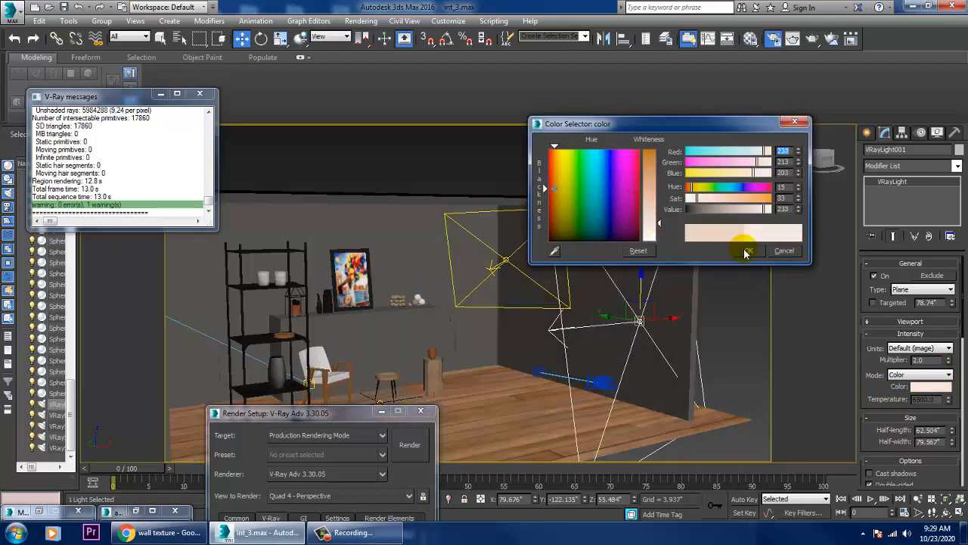
click(746, 249)
- Return to the PhysCamera002 view, test-render it with the adjusted light, and close the frame buffer
key(c)
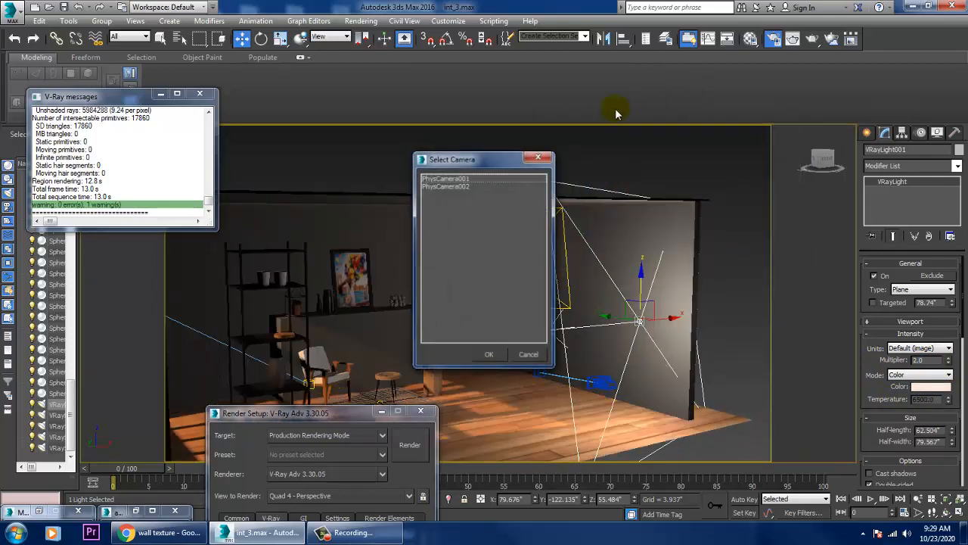
double_click(468, 189)
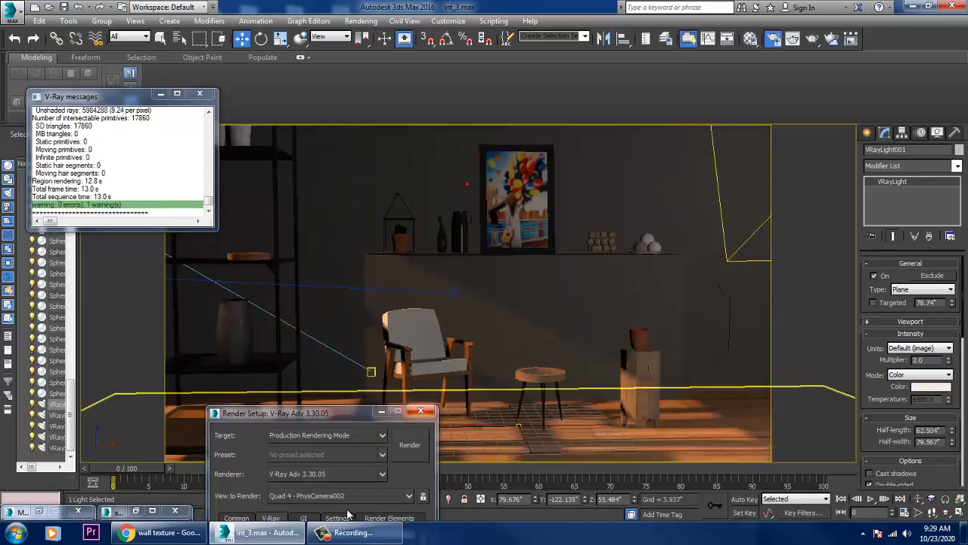
click(400, 451)
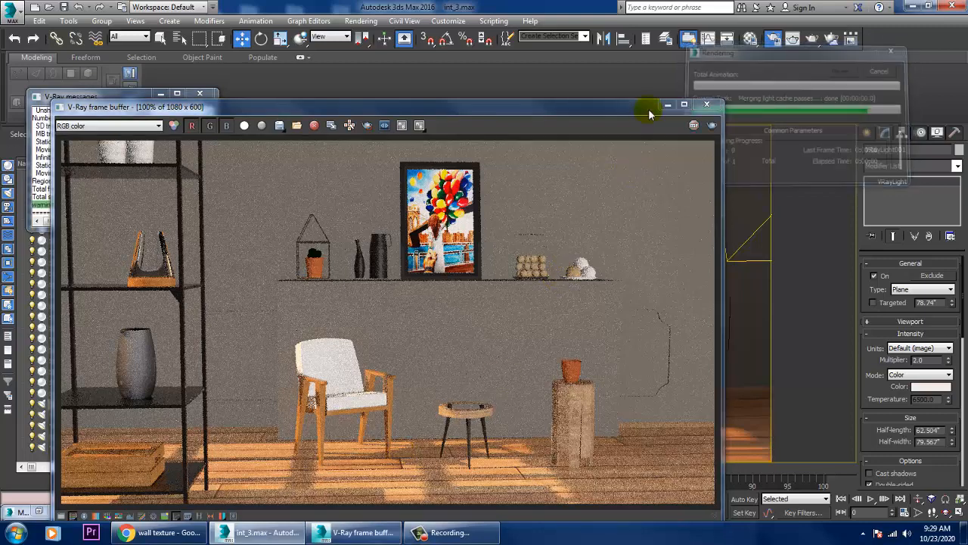
click(707, 104)
- Load the gray texture image "122762401-gray-t..." from the tex folder as the diffuse bitmap of the first wall sub-material, Material #14
click(675, 192)
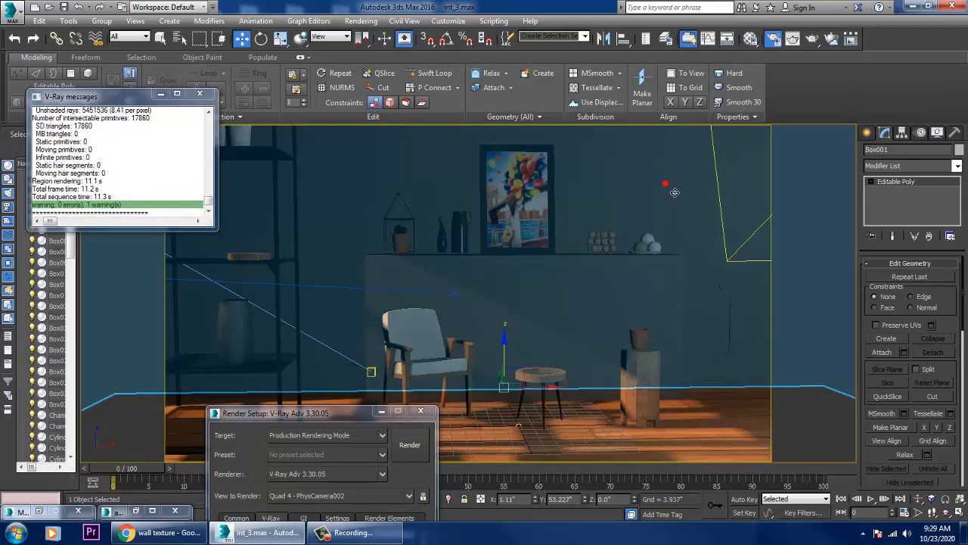
key(m)
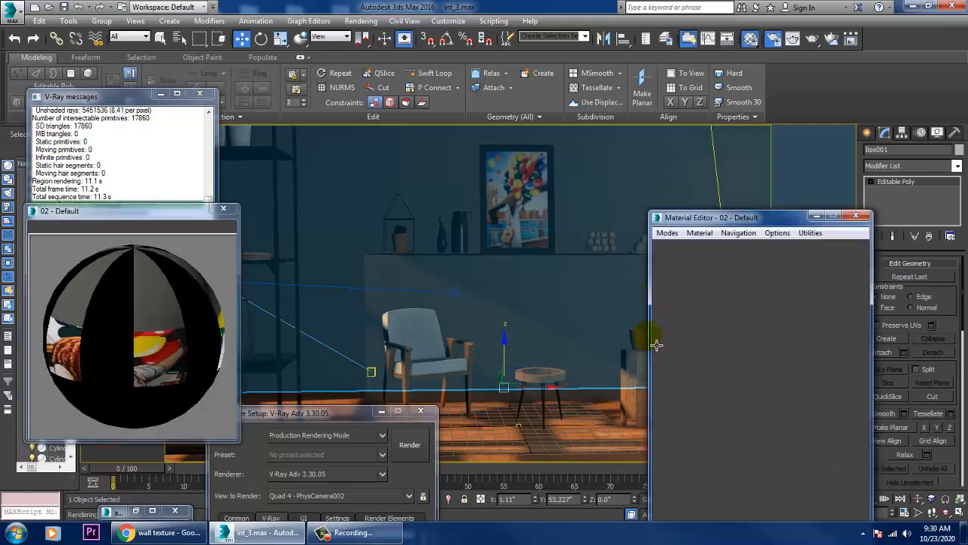
click(770, 479)
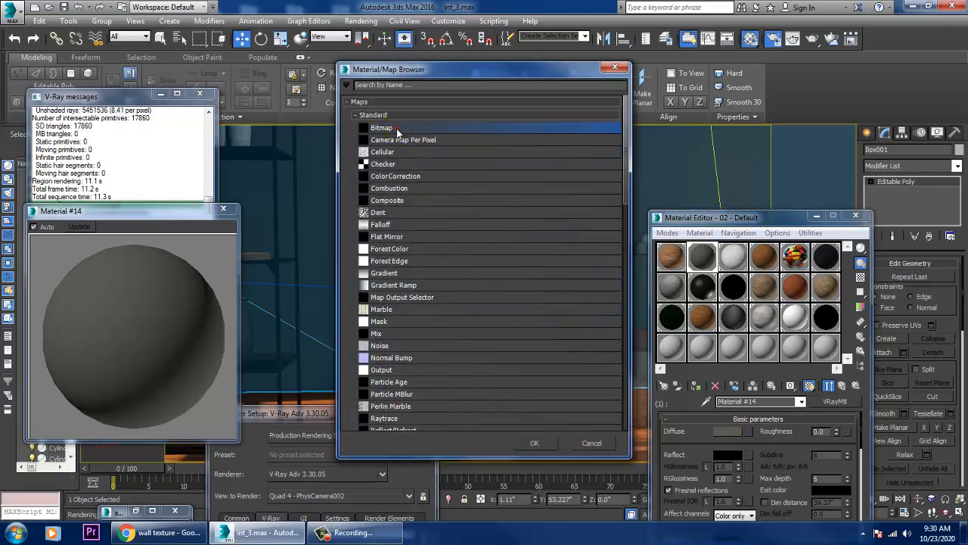
double_click(397, 129)
click(360, 106)
click(348, 180)
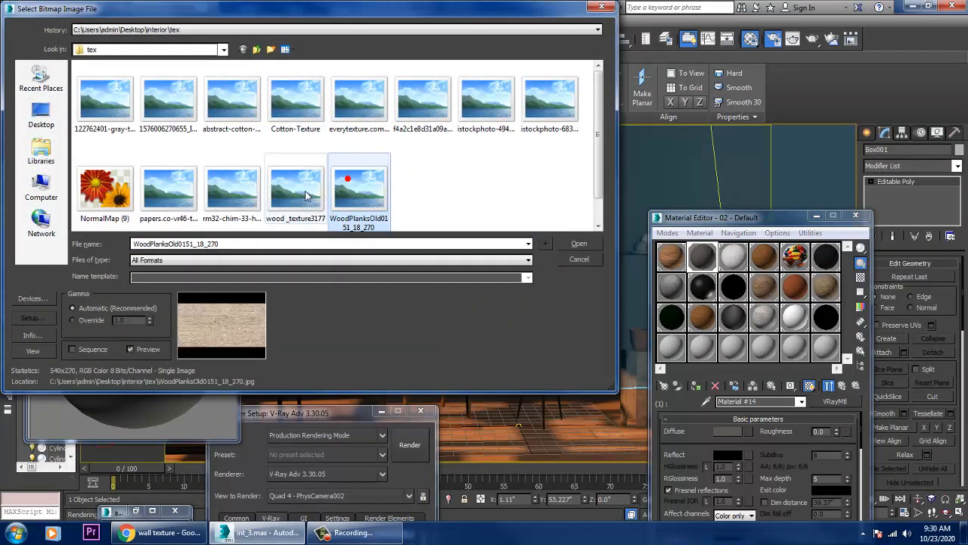
click(307, 196)
click(94, 113)
double_click(94, 113)
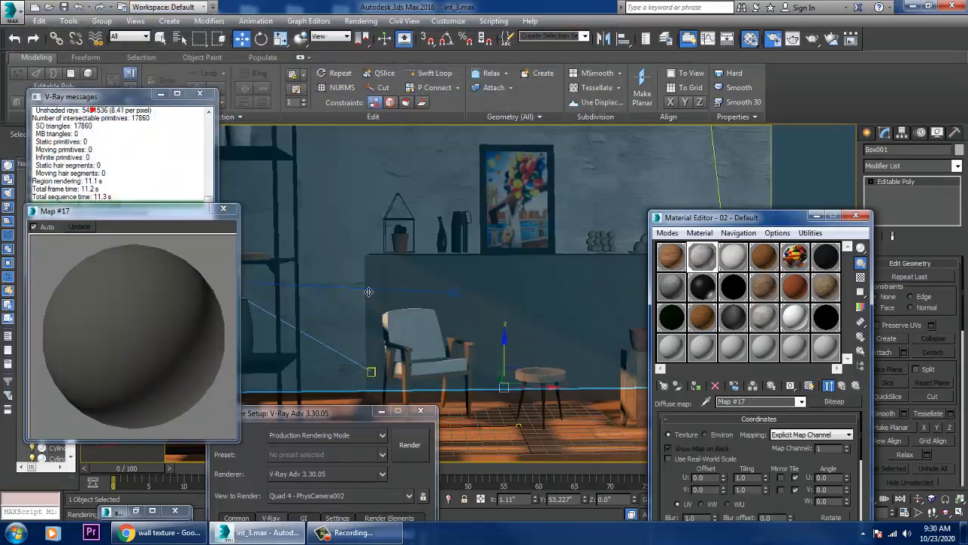
- Copy the textured first sub-material of "02 - Default" into sub-material slot 2, using the Copy method
click(499, 310)
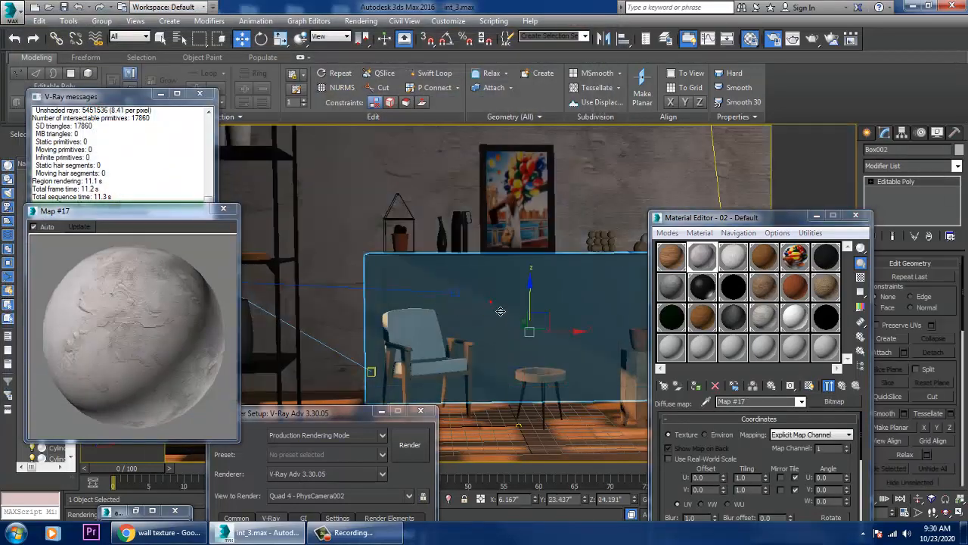
click(841, 386)
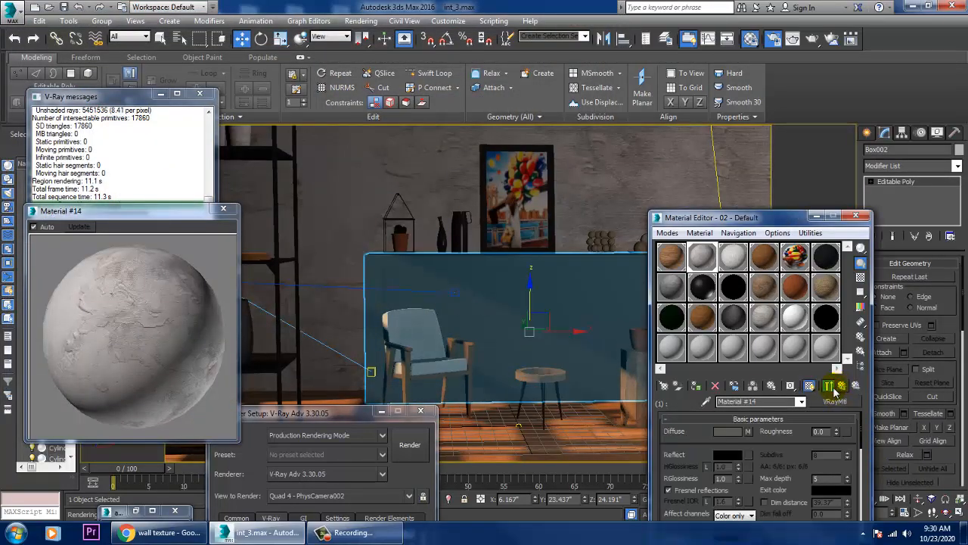
click(832, 388)
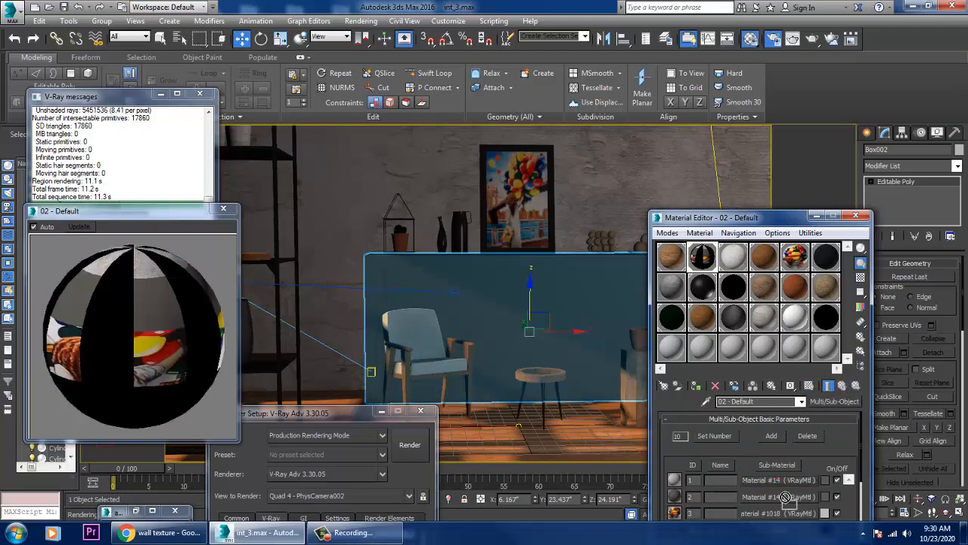
drag(785, 497, 780, 497)
click(737, 417)
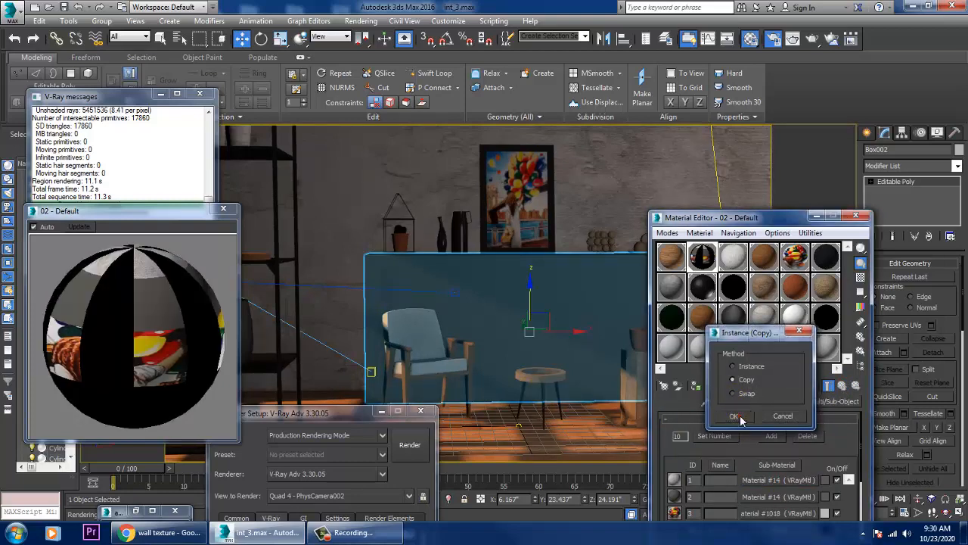
- Test-render the camera view with the textured walls, move the frame buffer aside to compare, and stop the render
click(361, 20)
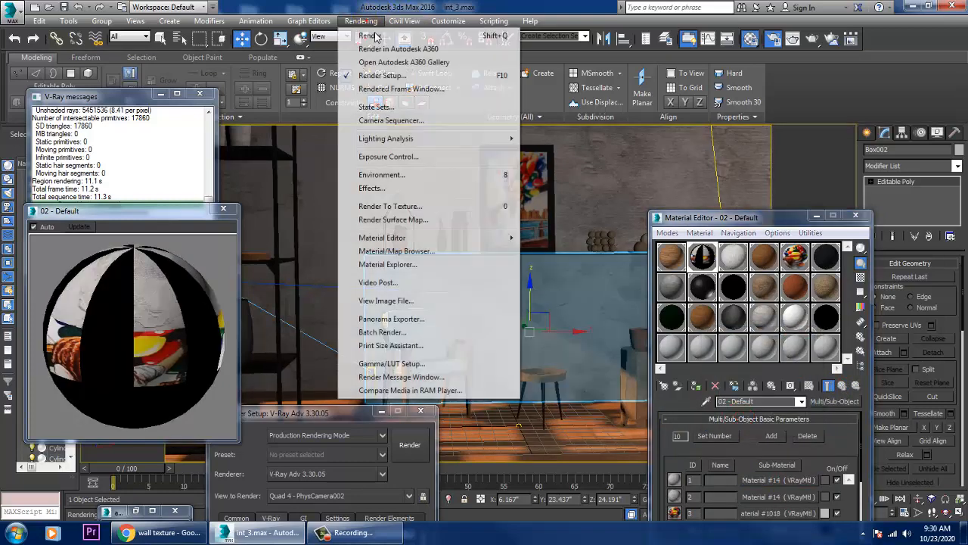
click(373, 34)
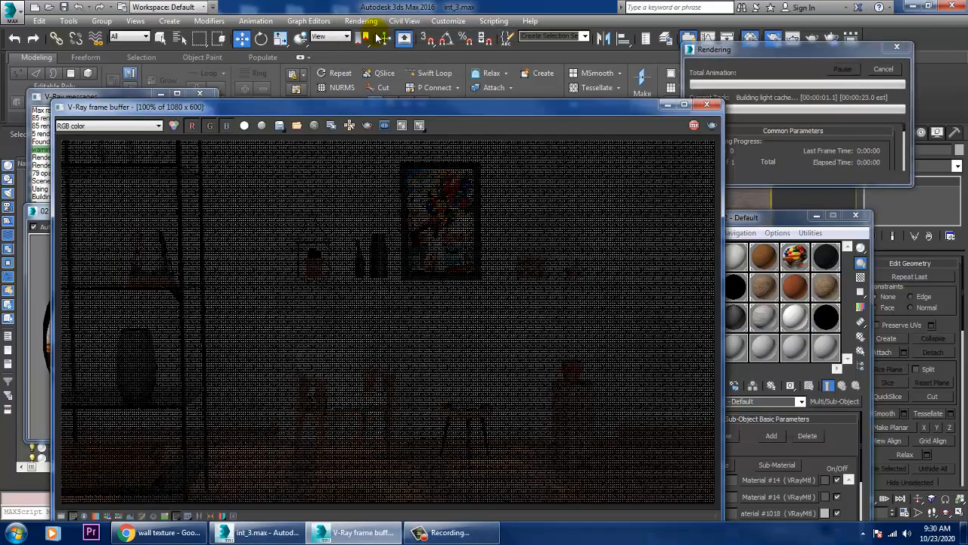
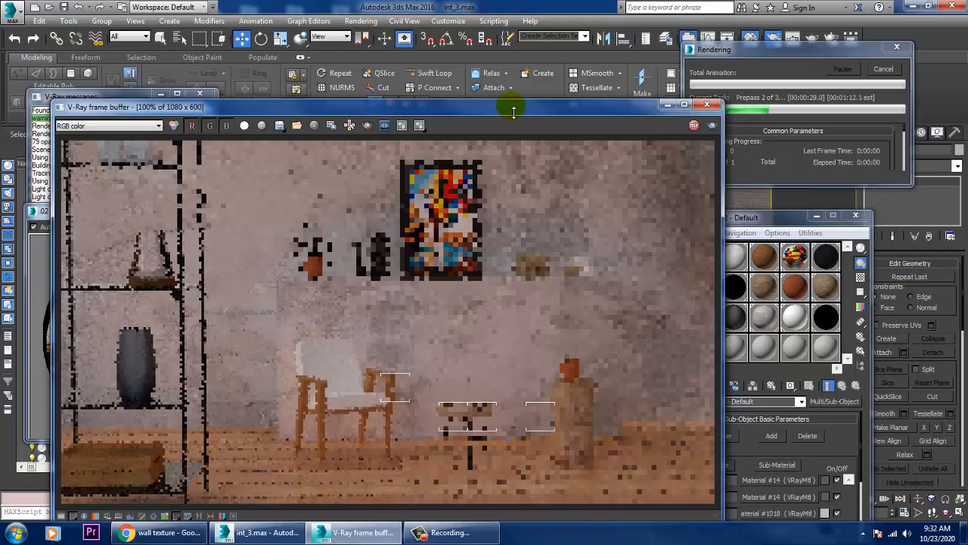
drag(538, 110, 304, 71)
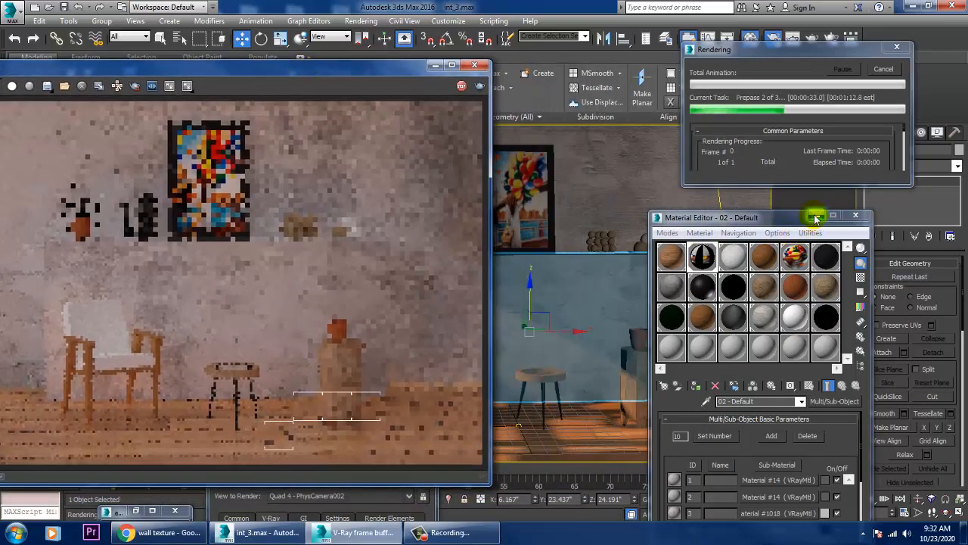
click(855, 215)
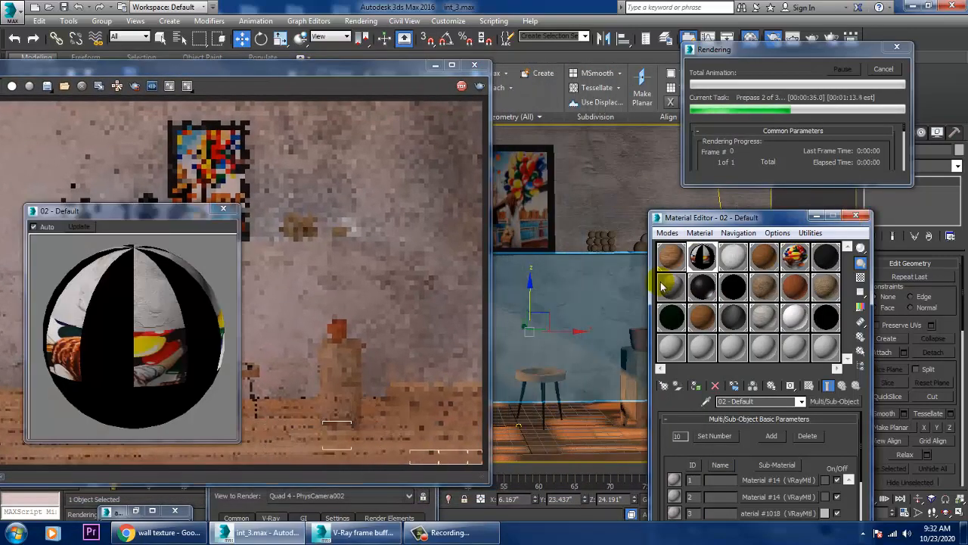
click(223, 210)
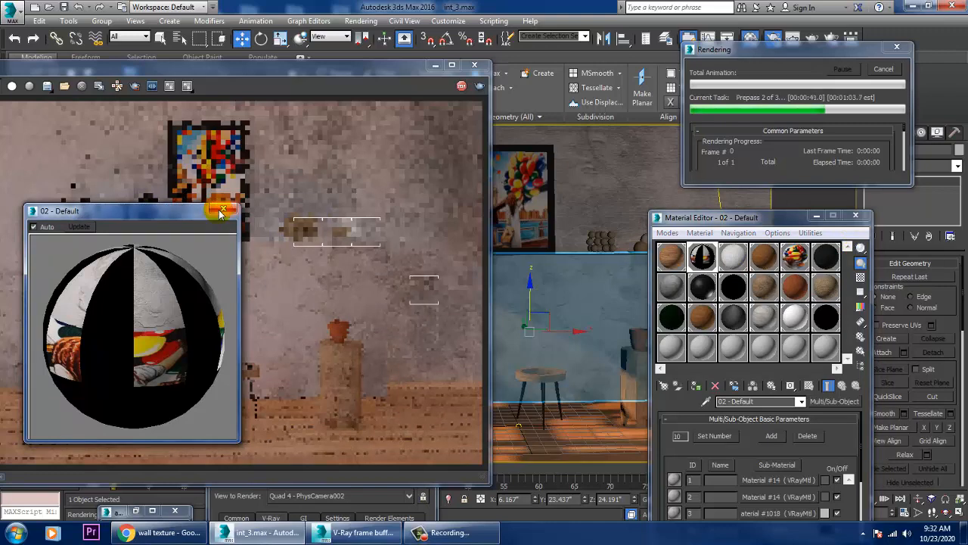
key(Escape)
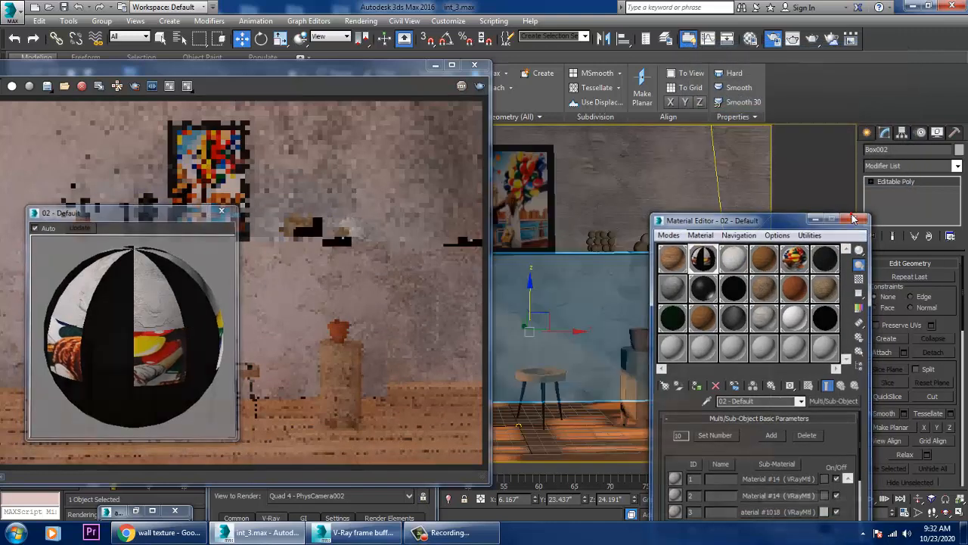
- Clear the Material Editor, frame buffer and Render Setup out of the camera view, and select the low wall box, Box002
click(849, 218)
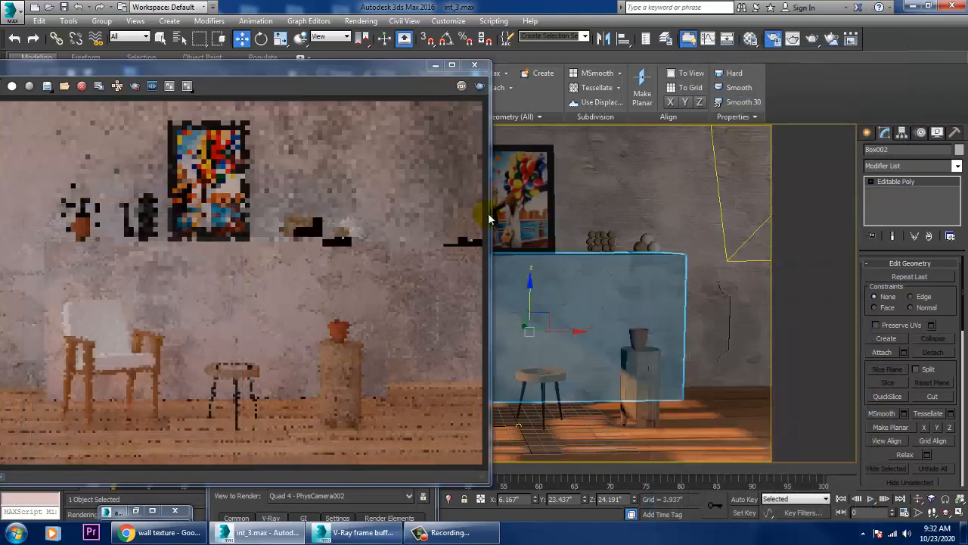
drag(385, 74, 131, 79)
click(421, 414)
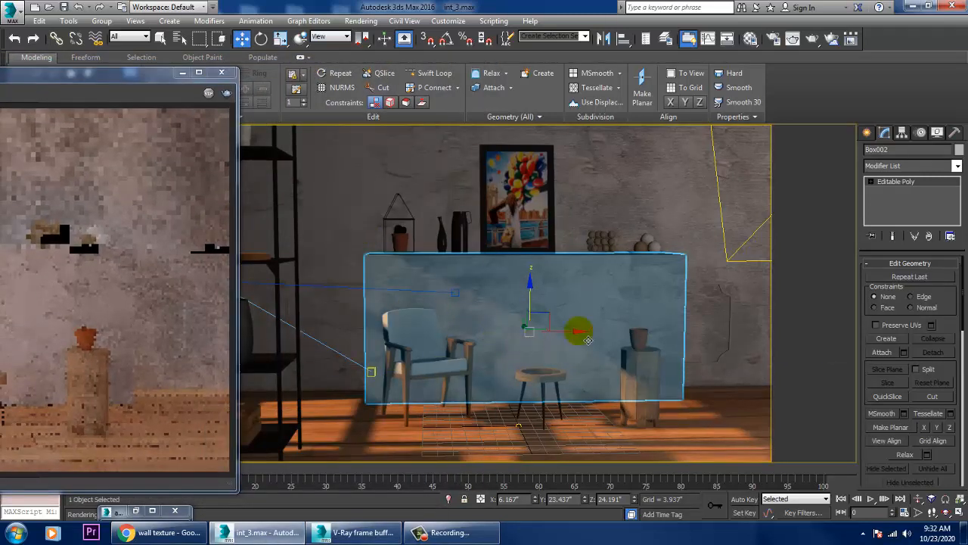
click(644, 202)
click(617, 275)
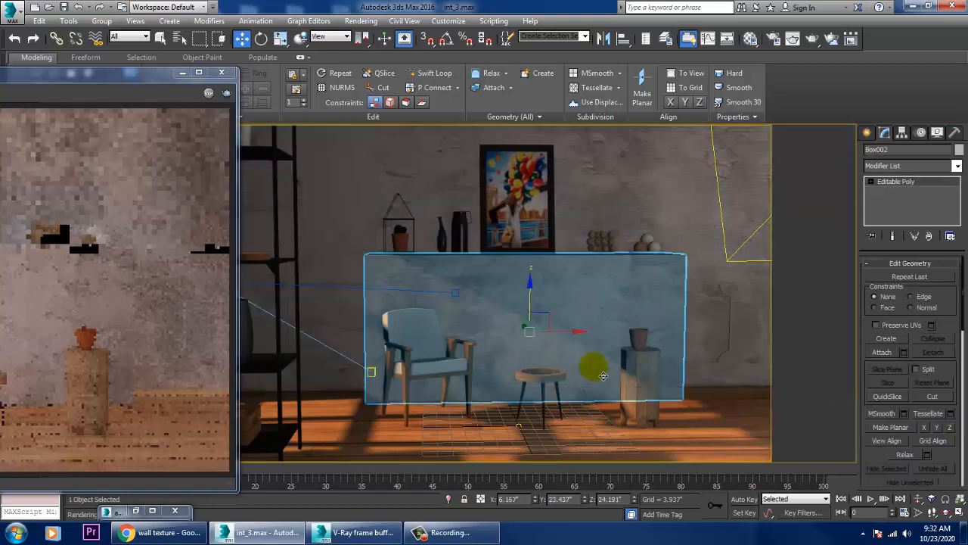